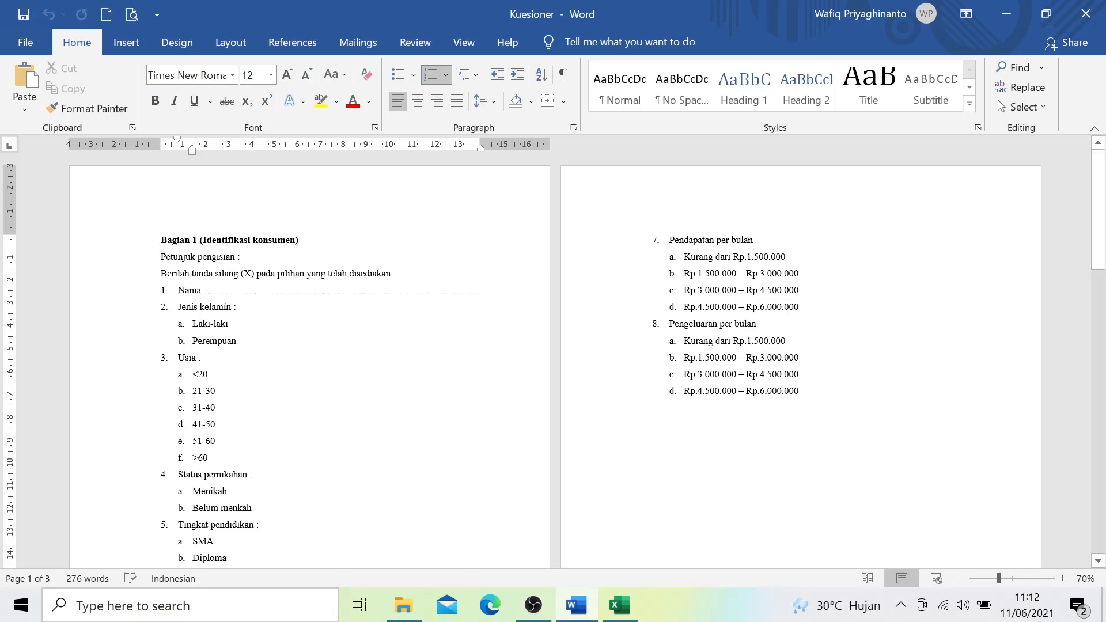
# Review the respondent identity questions and their answer options in the Kuesioner document.
pyautogui.scroll(-2, 553, 357)
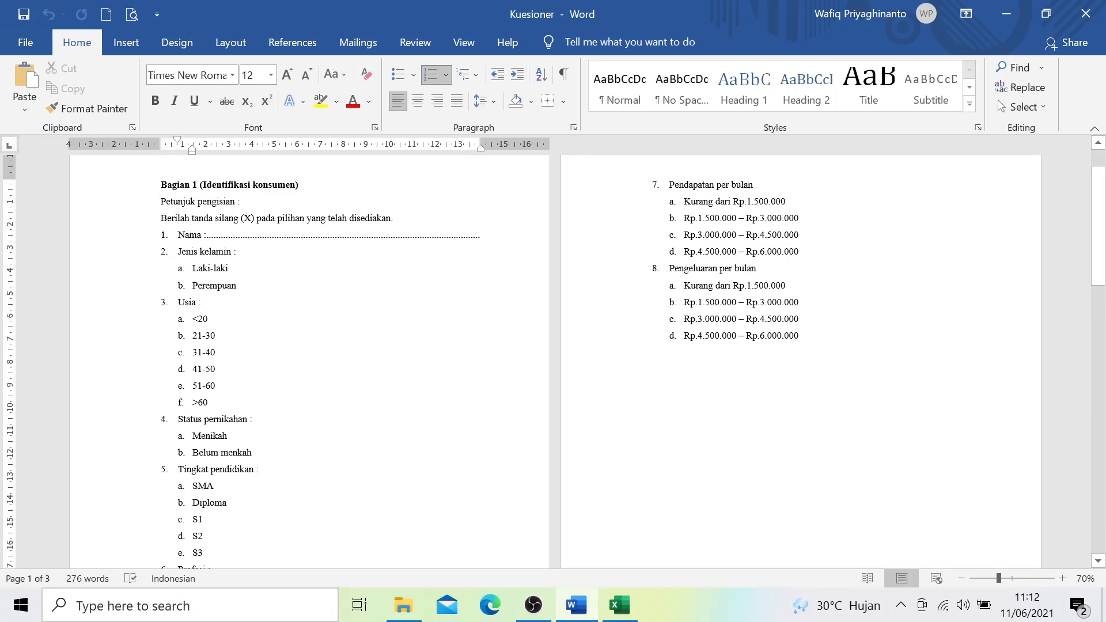
pyautogui.scroll(-5, 553, 361)
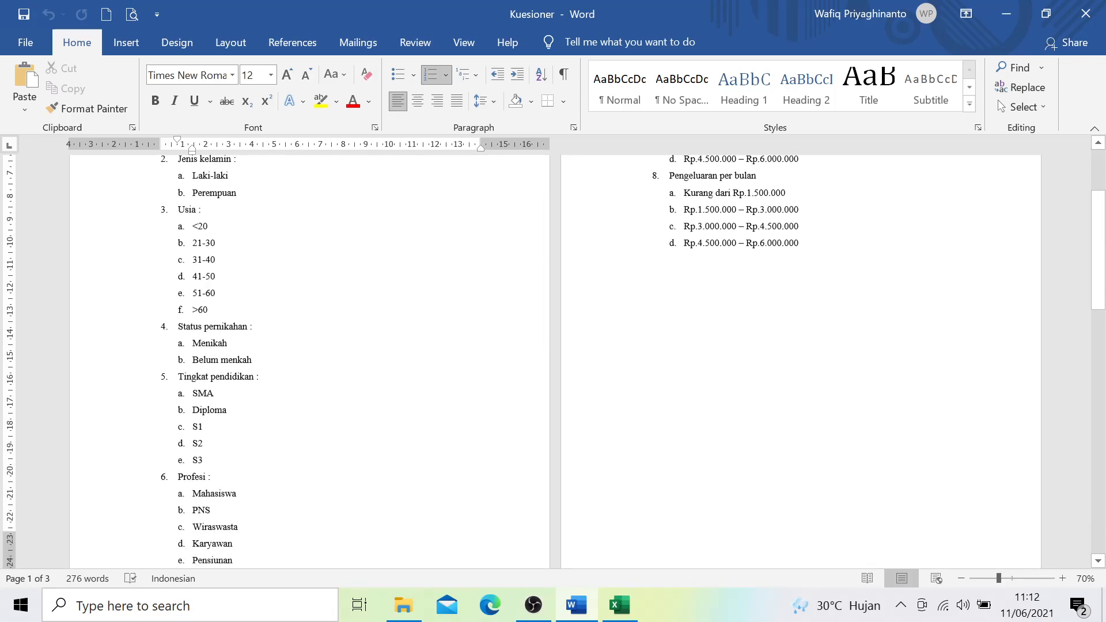
pyautogui.scroll(7, 553, 361)
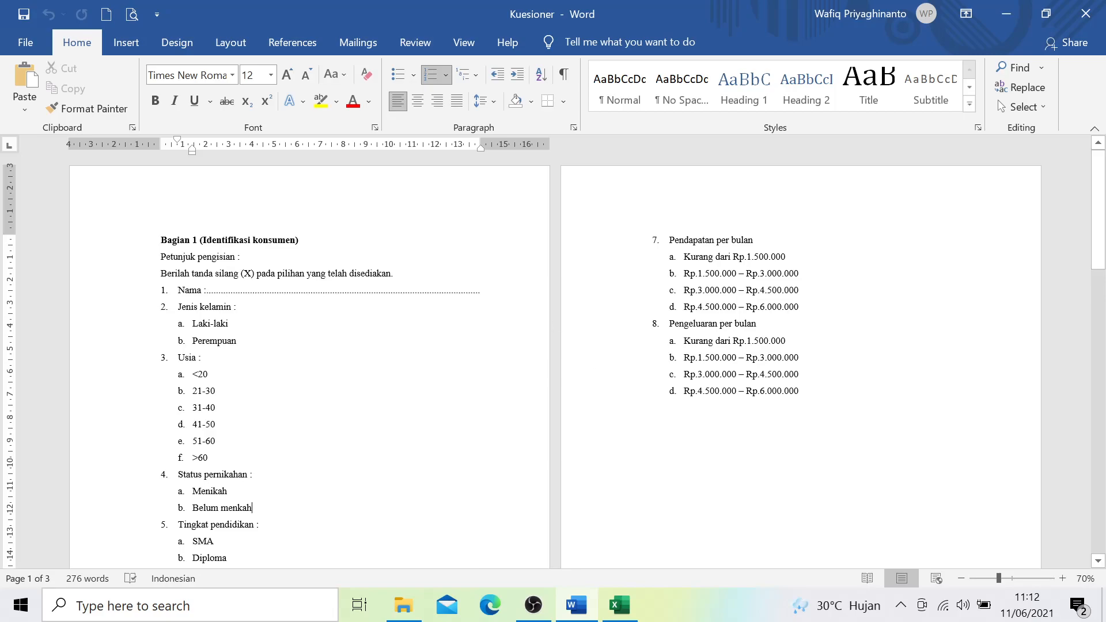
# Switch to the Hasil kuesioner workbook in Excel and examine the Profil responden sheet's respondent rows R1 to R20.
pyautogui.click(633, 604)
pyautogui.click(170, 558)
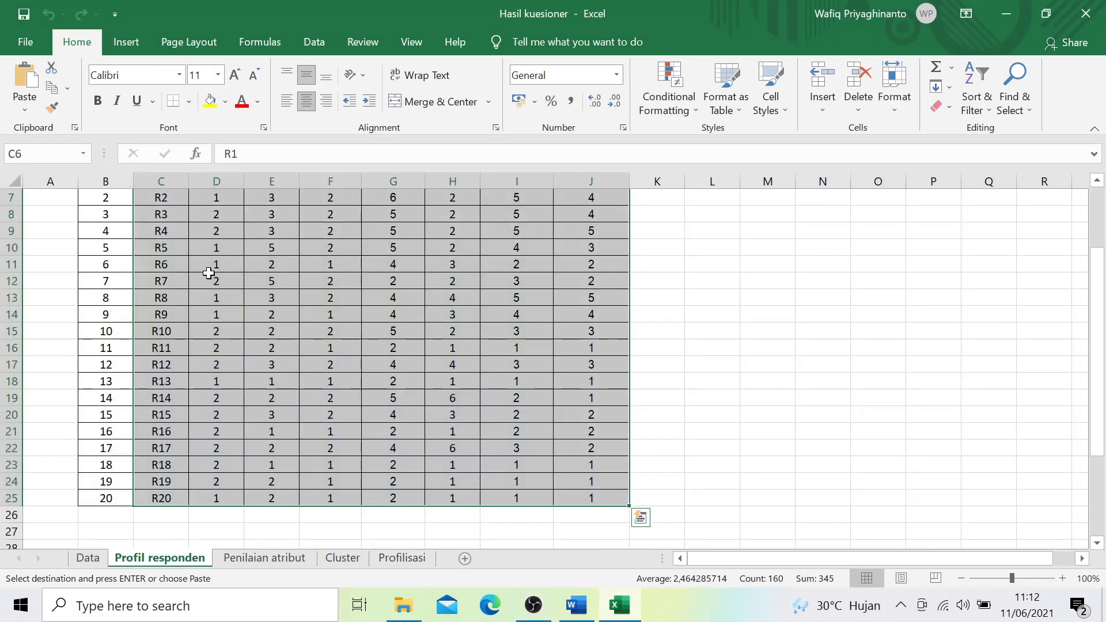
pyautogui.scroll(2, 285, 388)
pyautogui.click(276, 393)
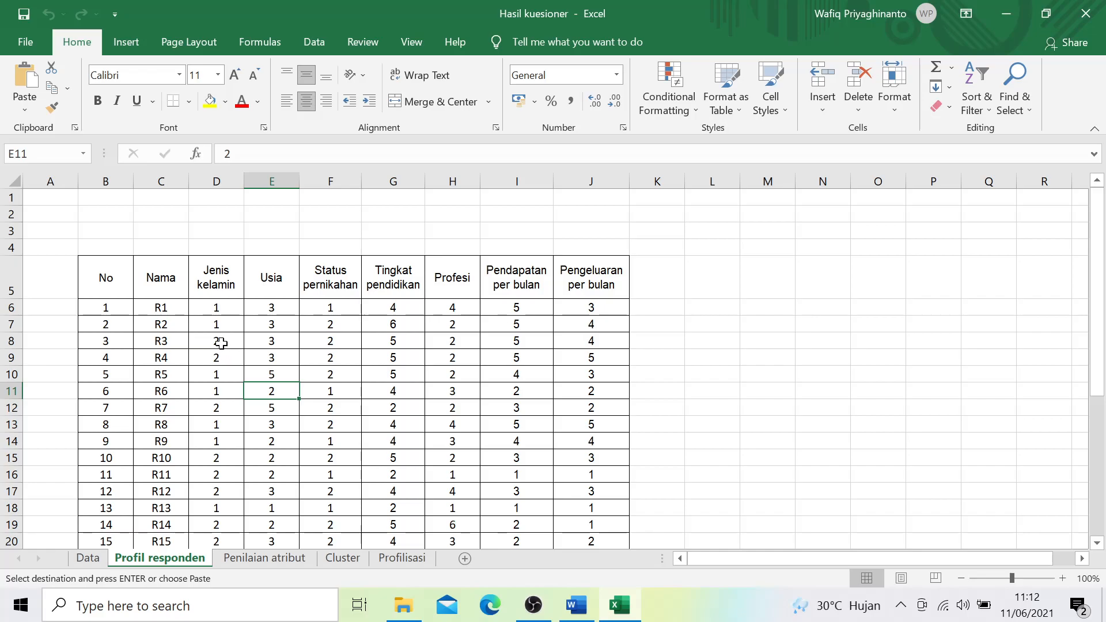
pyautogui.scroll(-3, 173, 299)
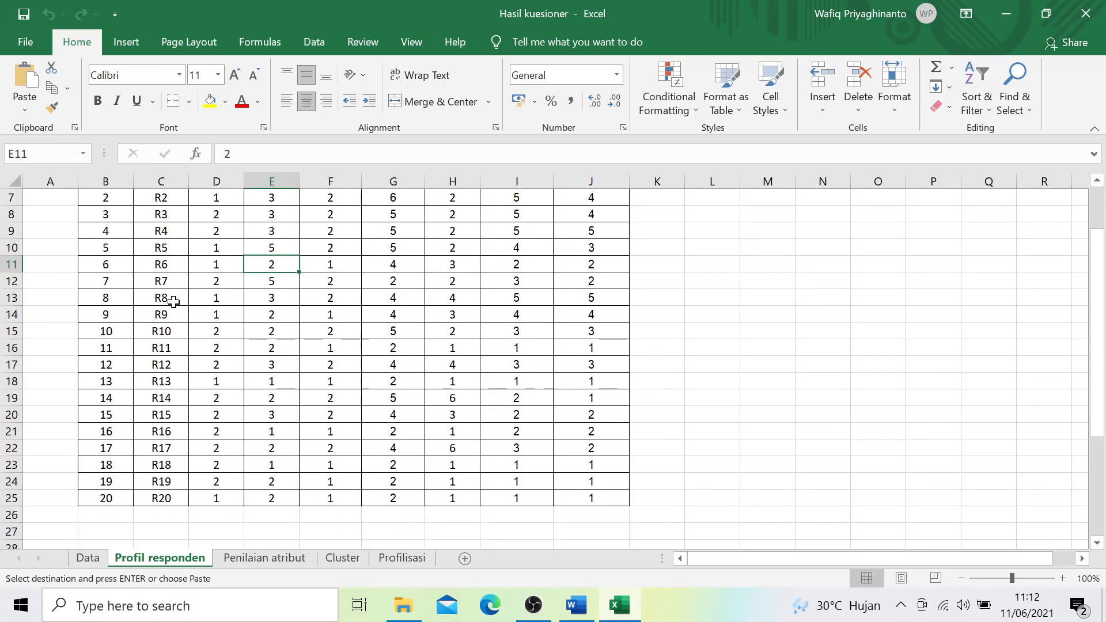
pyautogui.scroll(3, 172, 450)
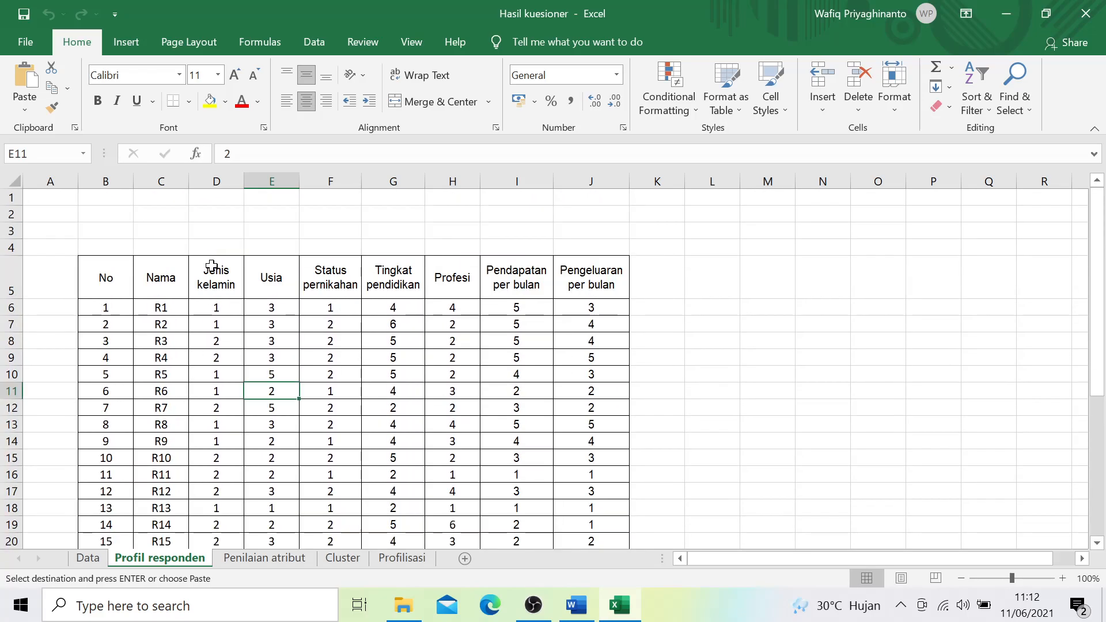
pyautogui.click(170, 310)
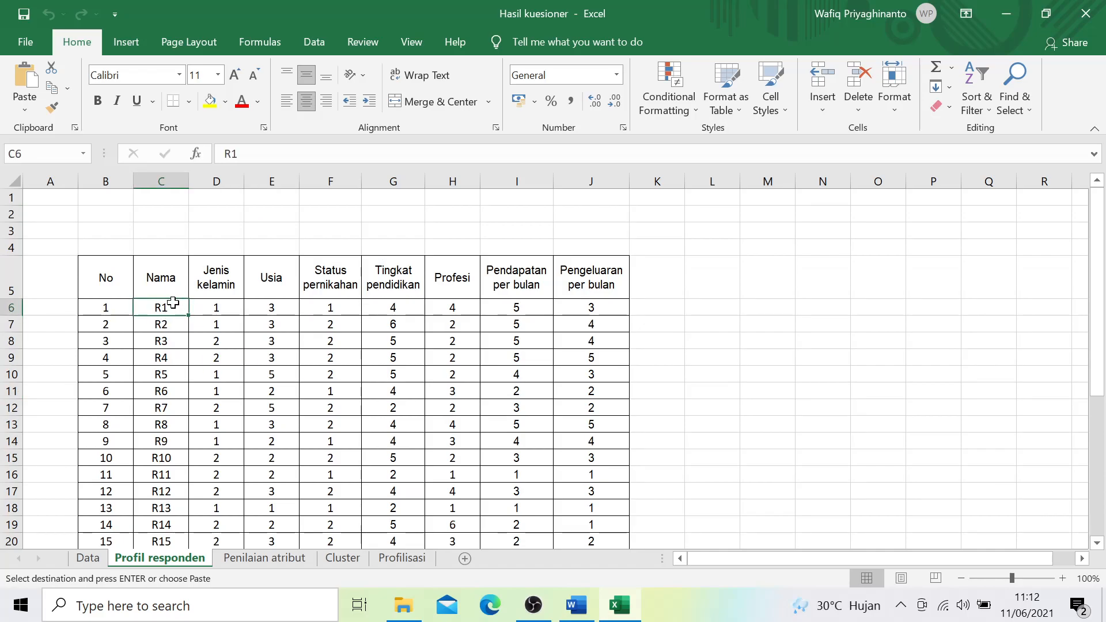
pyautogui.scroll(-4, 172, 310)
pyautogui.click(159, 398)
pyautogui.scroll(3, 159, 406)
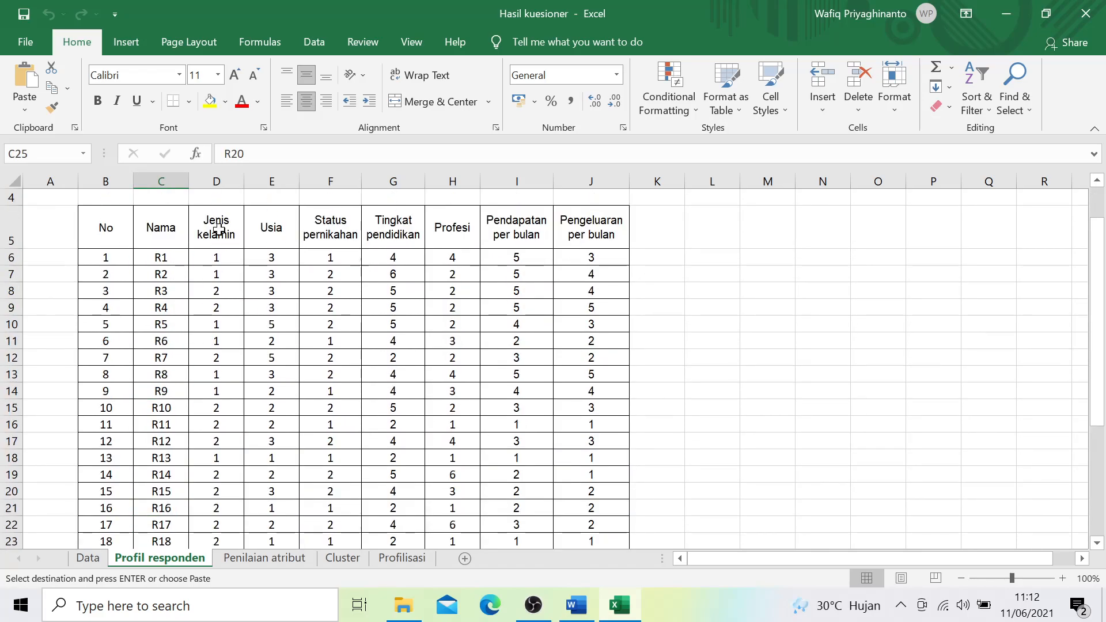
# Examine the coded answers in the Jenis kelamin, Usia and Status pernikahan columns of the respondent profile table.
pyautogui.click(231, 259)
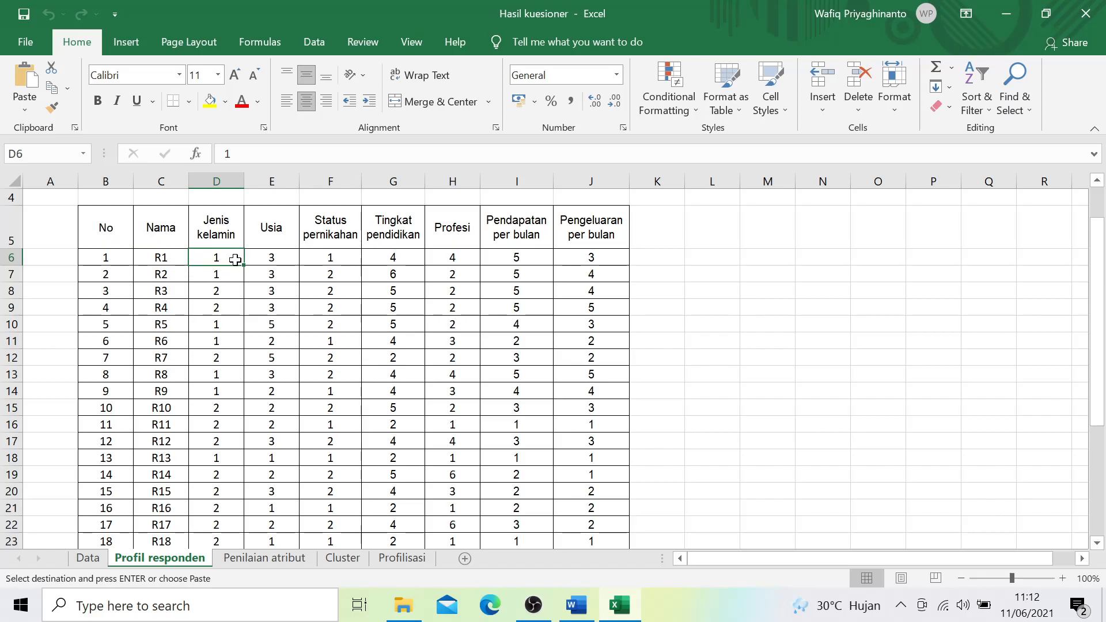
pyautogui.click(210, 290)
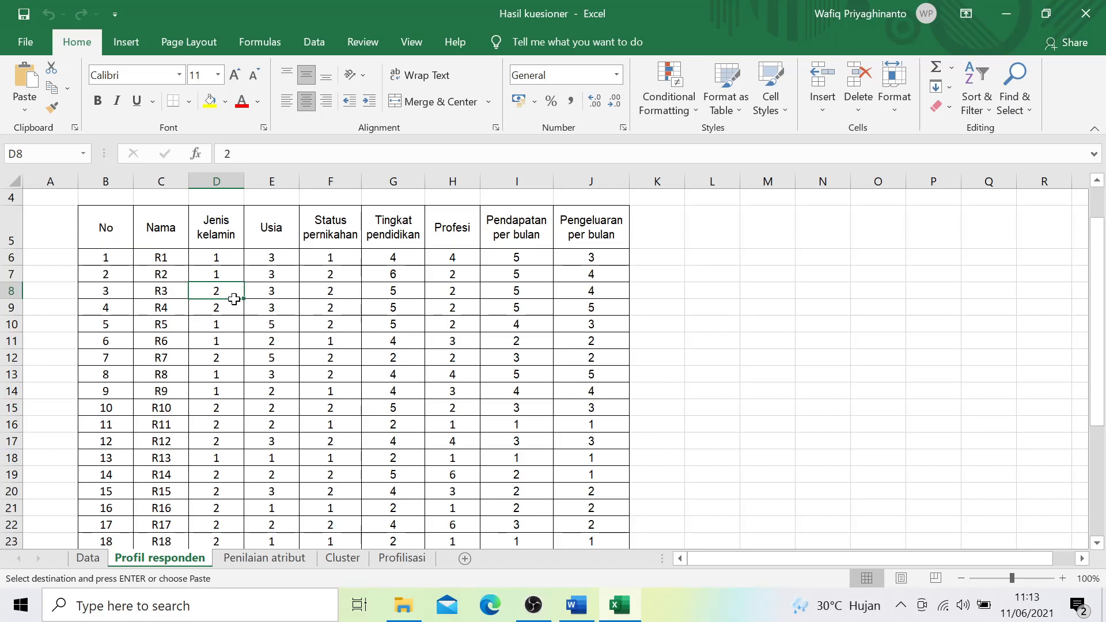
pyautogui.click(265, 260)
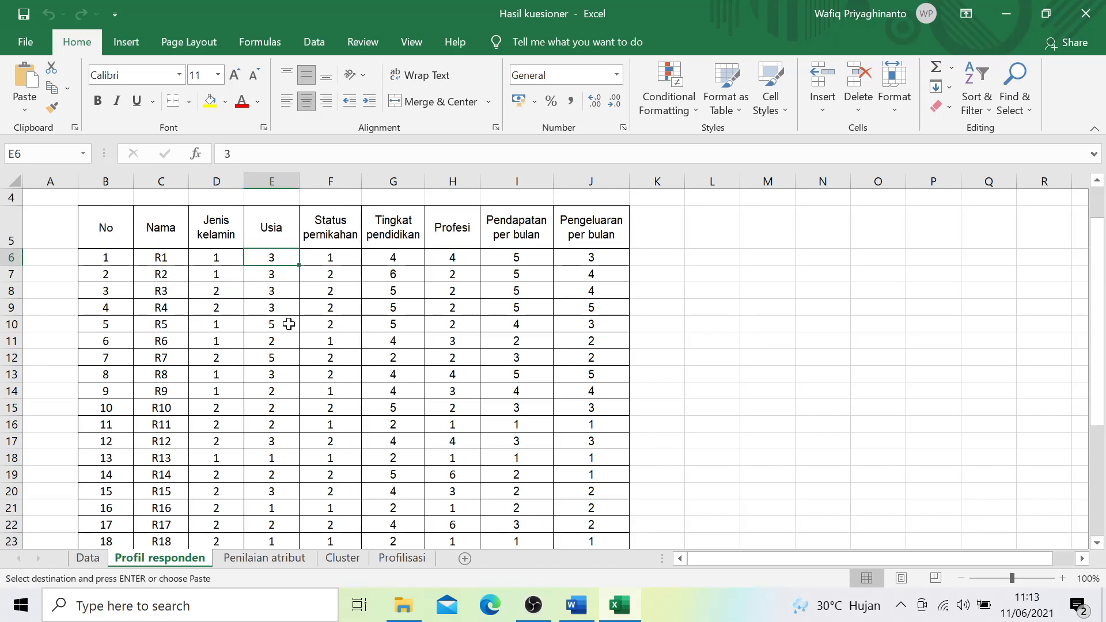
pyautogui.scroll(-3, 287, 311)
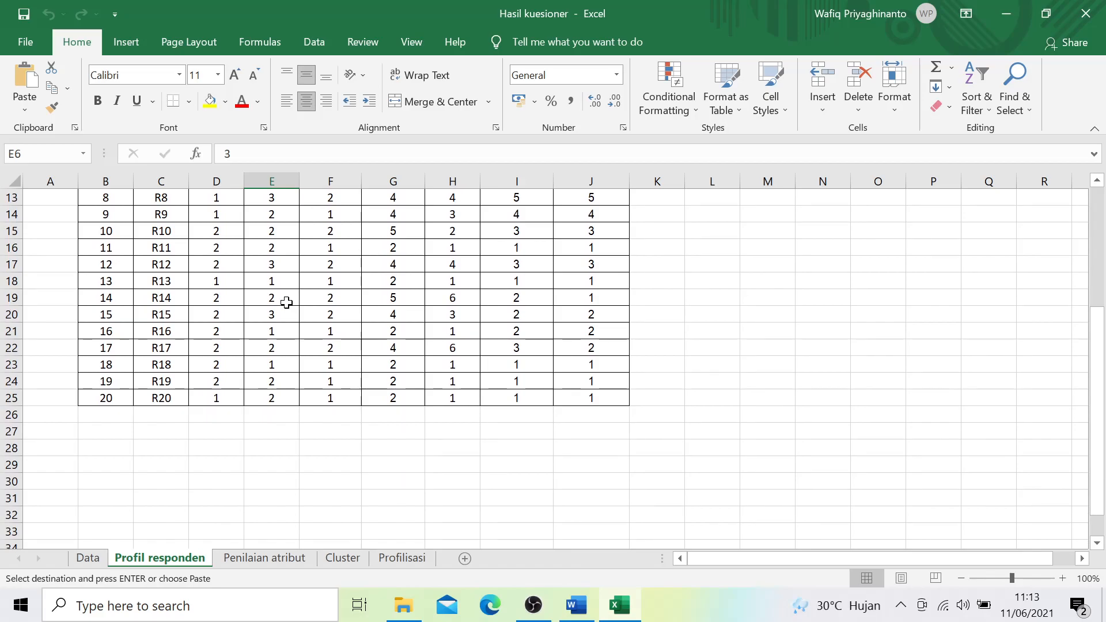
pyautogui.scroll(2, 287, 302)
pyautogui.scroll(2, 288, 302)
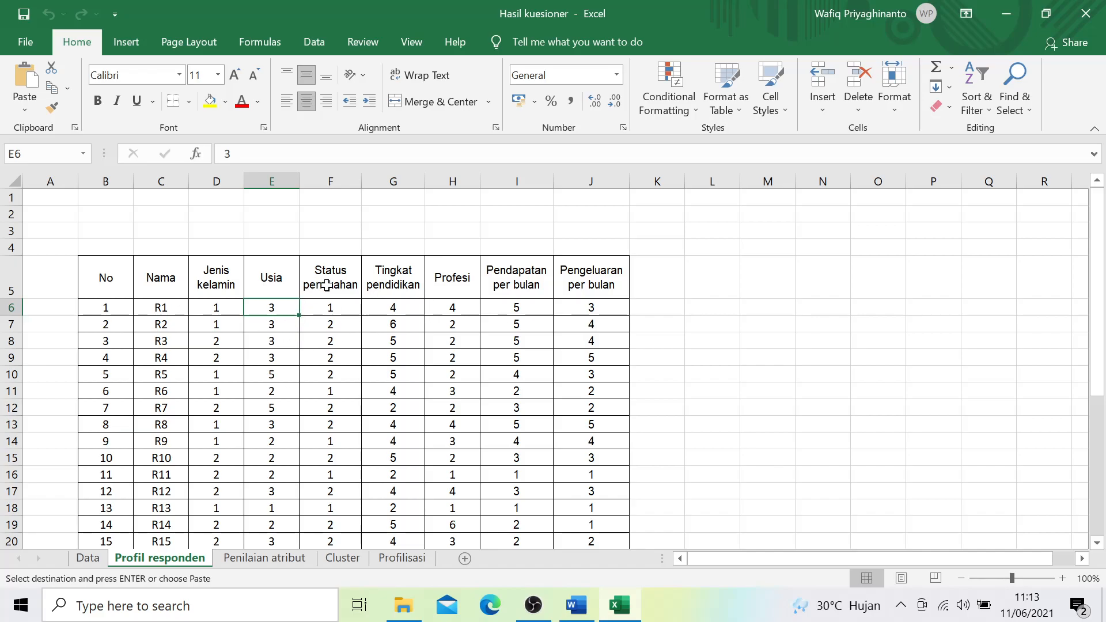
pyautogui.click(343, 308)
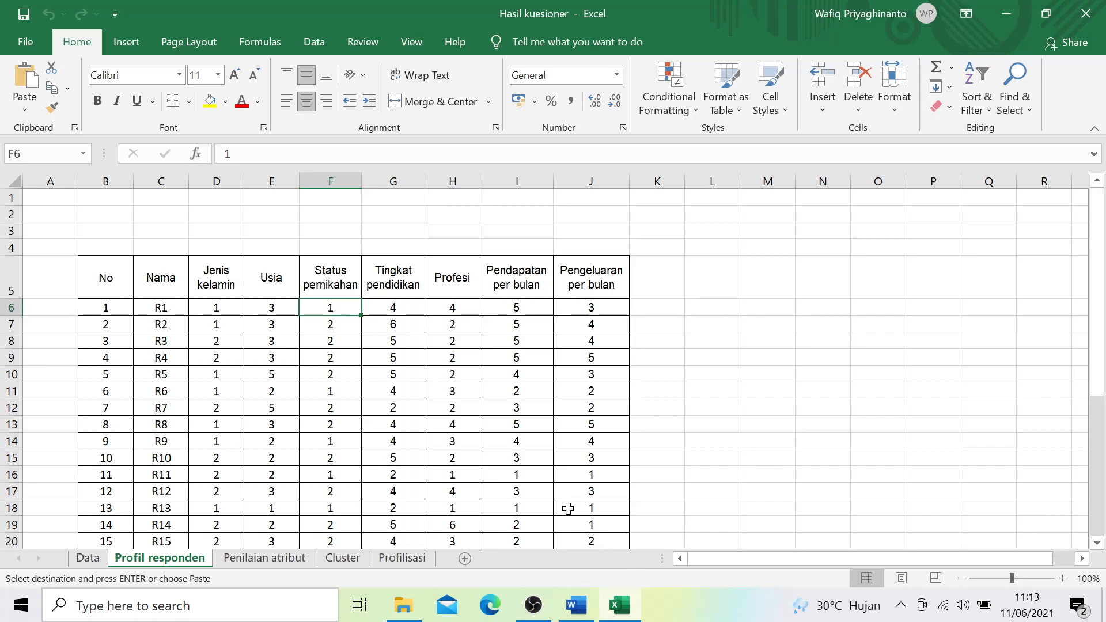
pyautogui.scroll(-1, 272, 303)
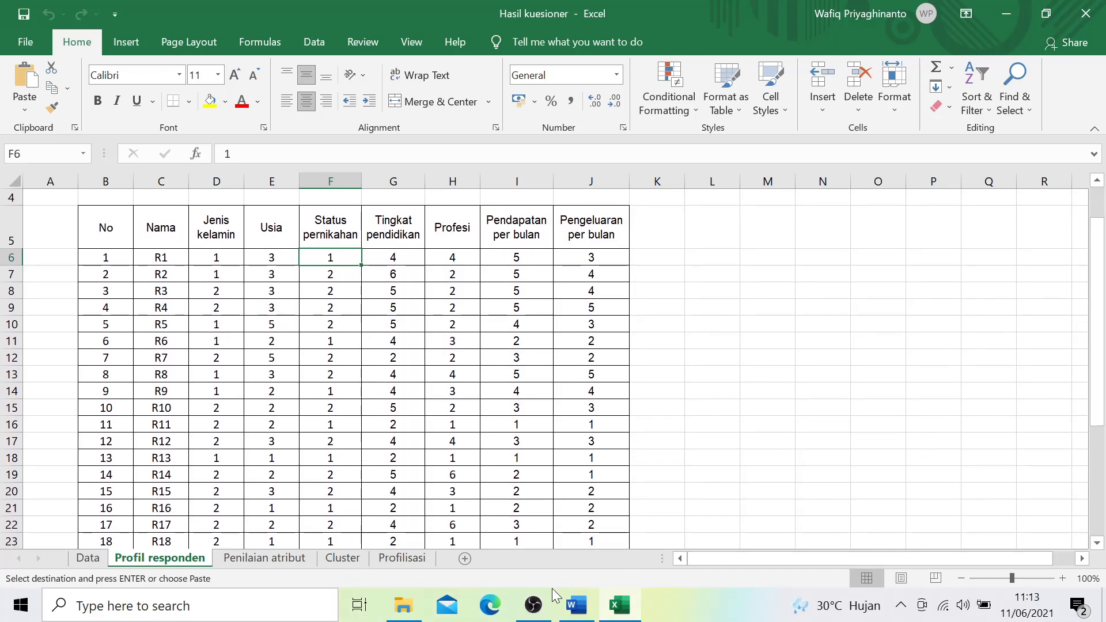
# Launch IBM SPSS Statistics 25 and create a new dataset.
pyautogui.click(265, 607)
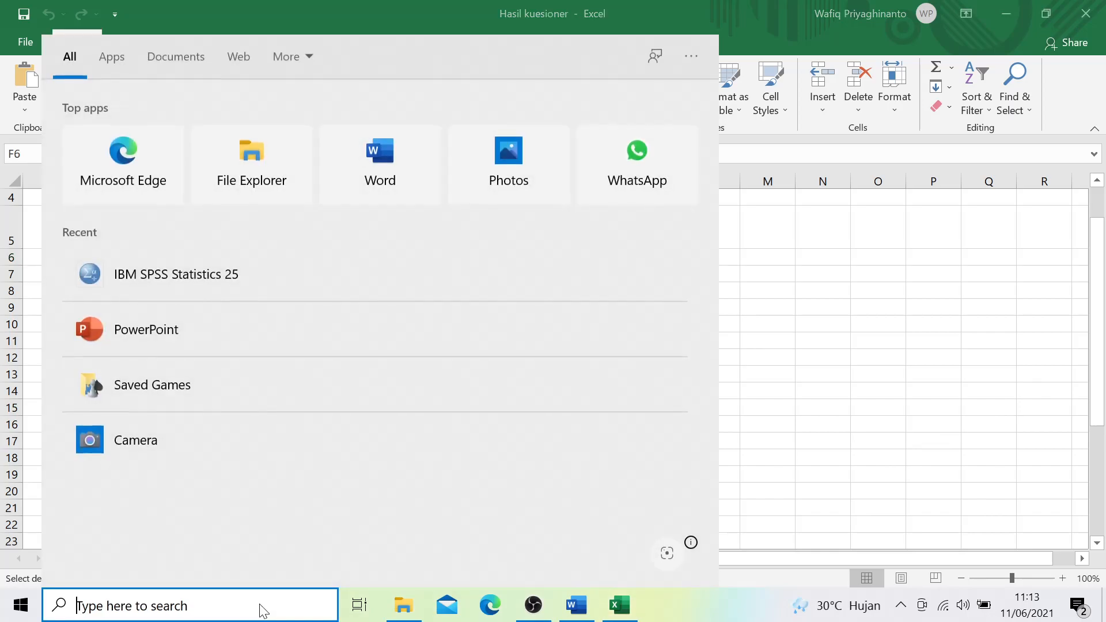
pyautogui.write('spss')
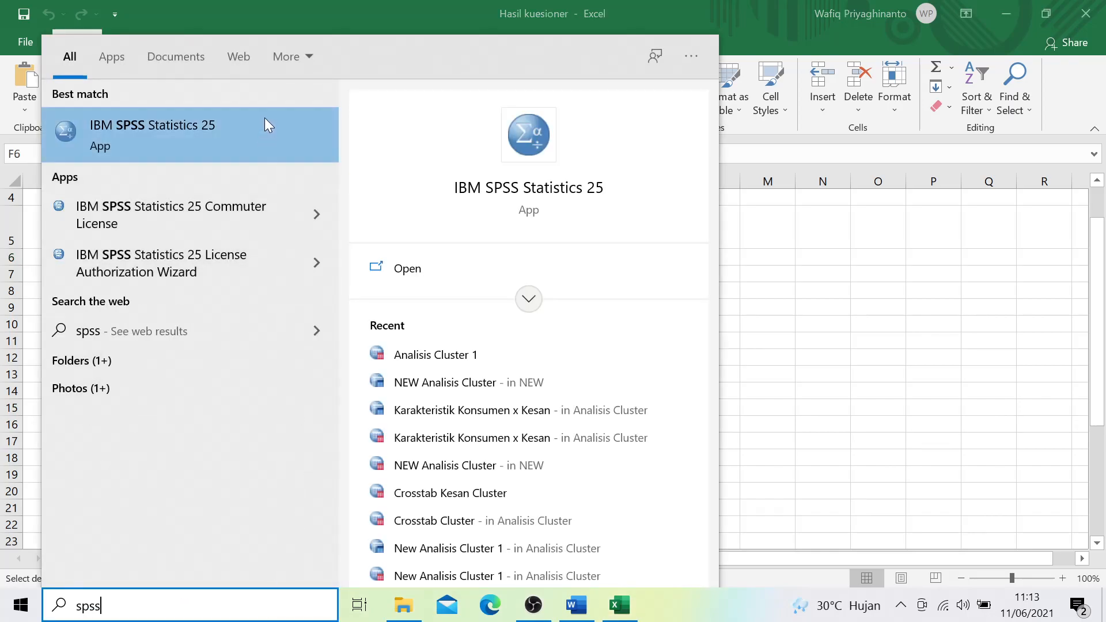
pyautogui.click(268, 126)
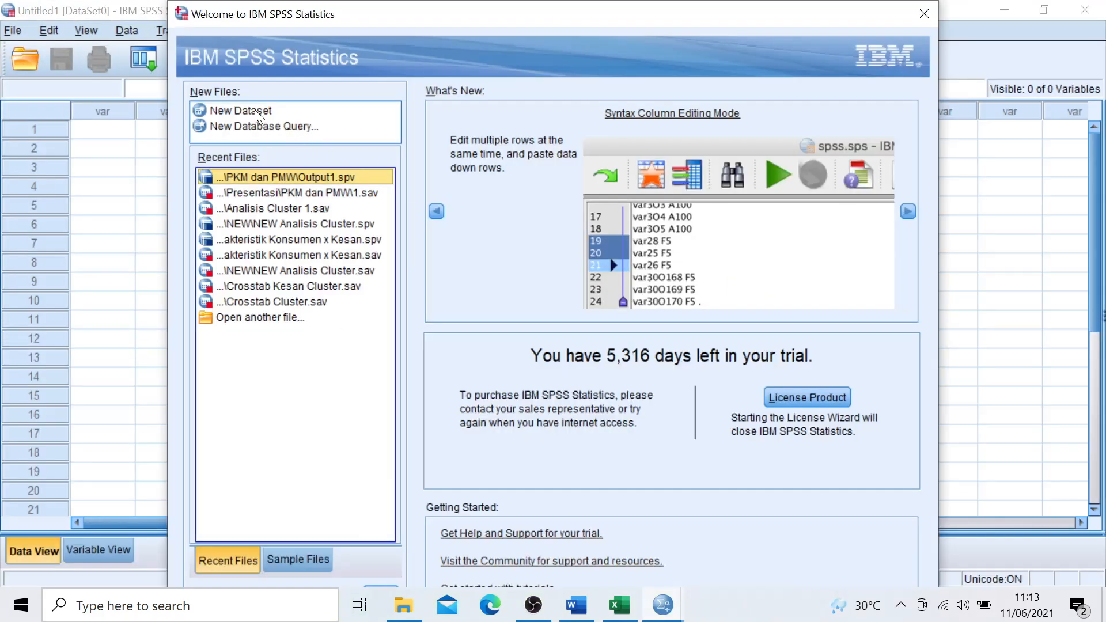
pyautogui.click(250, 110)
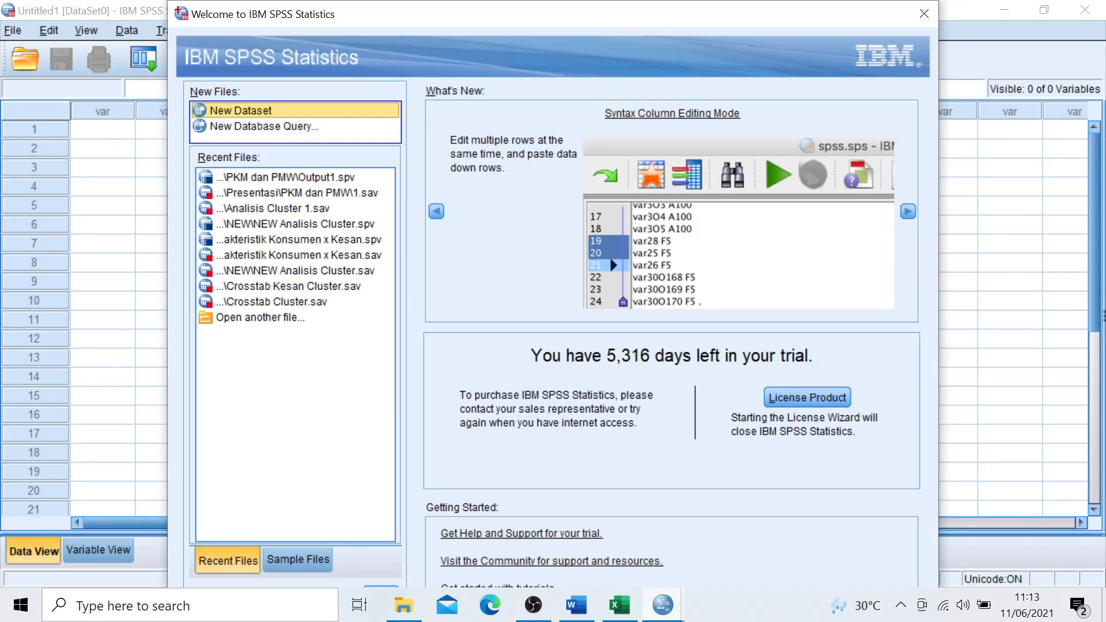
pyautogui.doubleClick(263, 110)
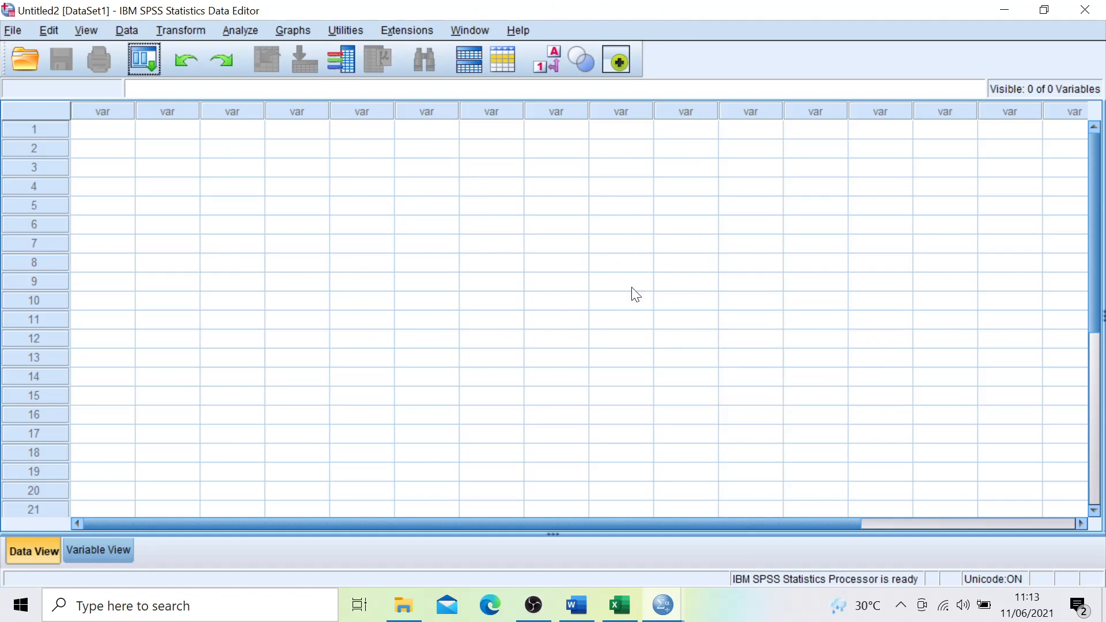
# Show the variable definitions of the empty dataset and add a first variable named Nama.
pyautogui.click(106, 557)
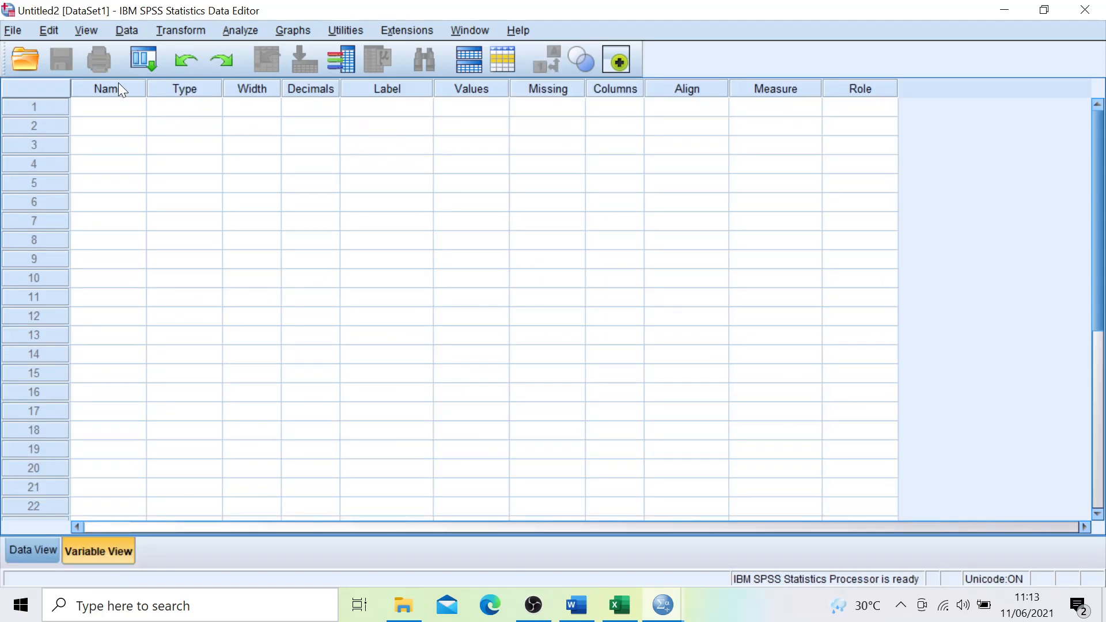
pyautogui.click(116, 108)
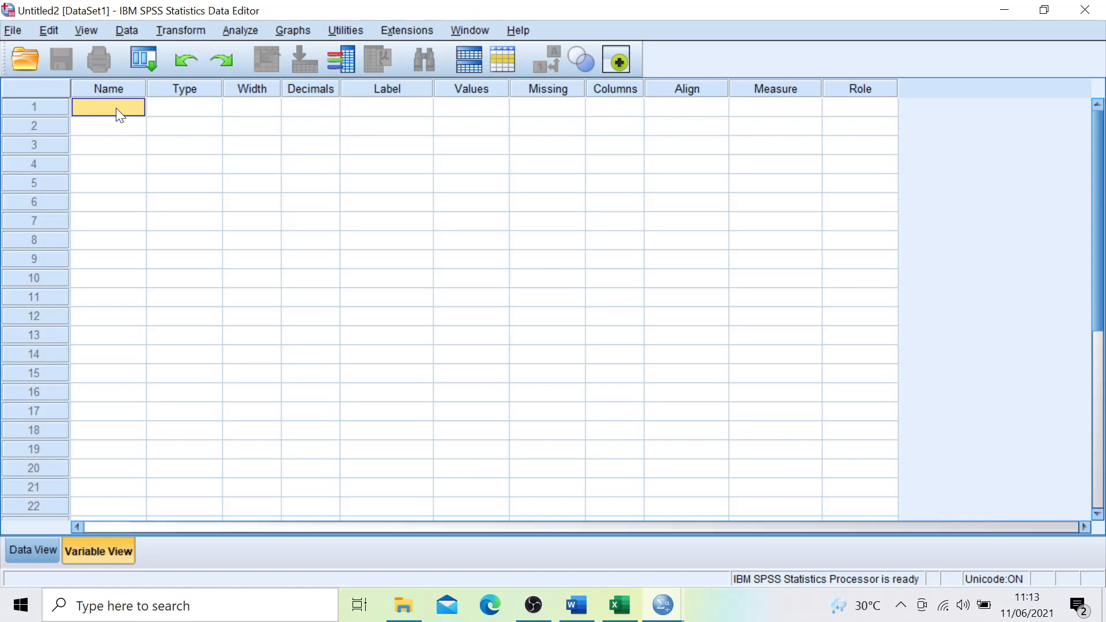
pyautogui.write('Nama')
pyautogui.press('Return')
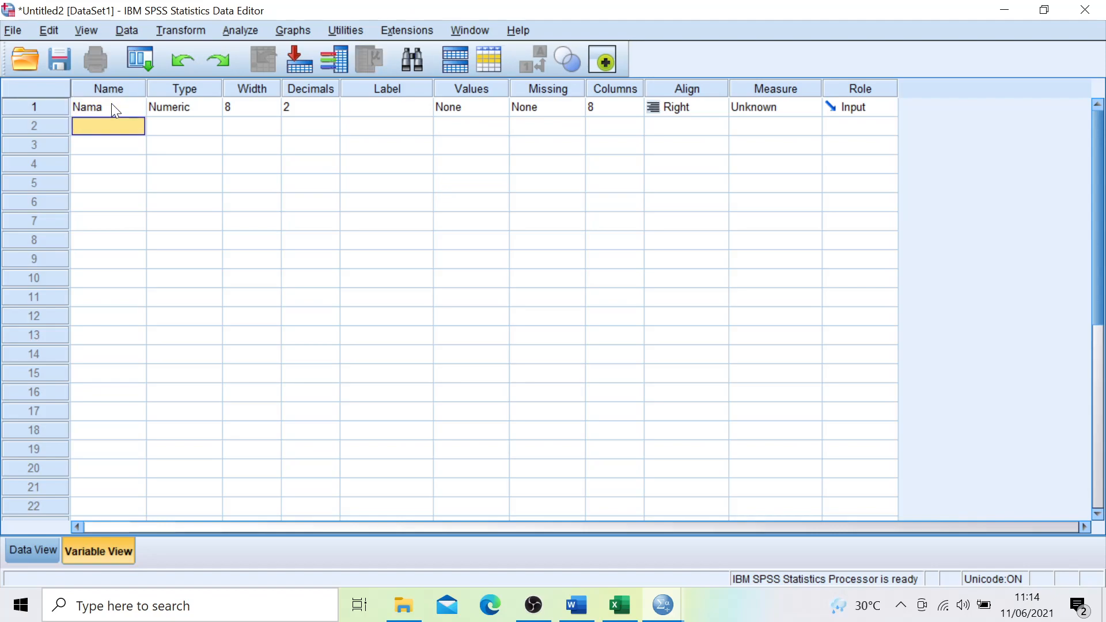
# Add seven more variables below Nama, named Y1, Y2, Y3, Y4, Y5, Y6 and Y7.
pyautogui.press('capslock')
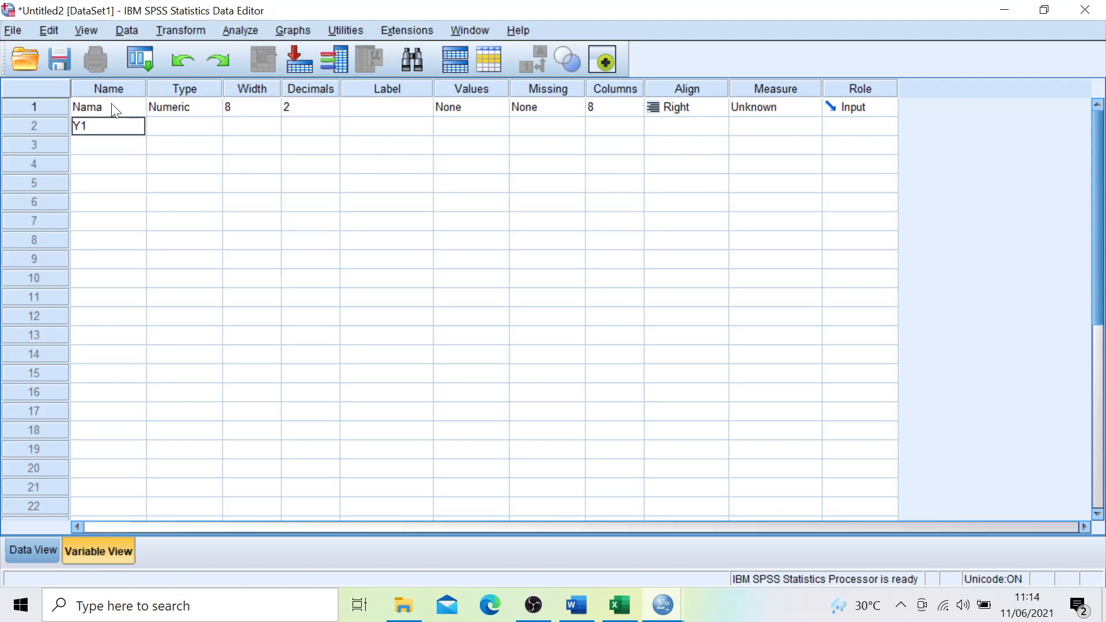
pyautogui.press('Return')
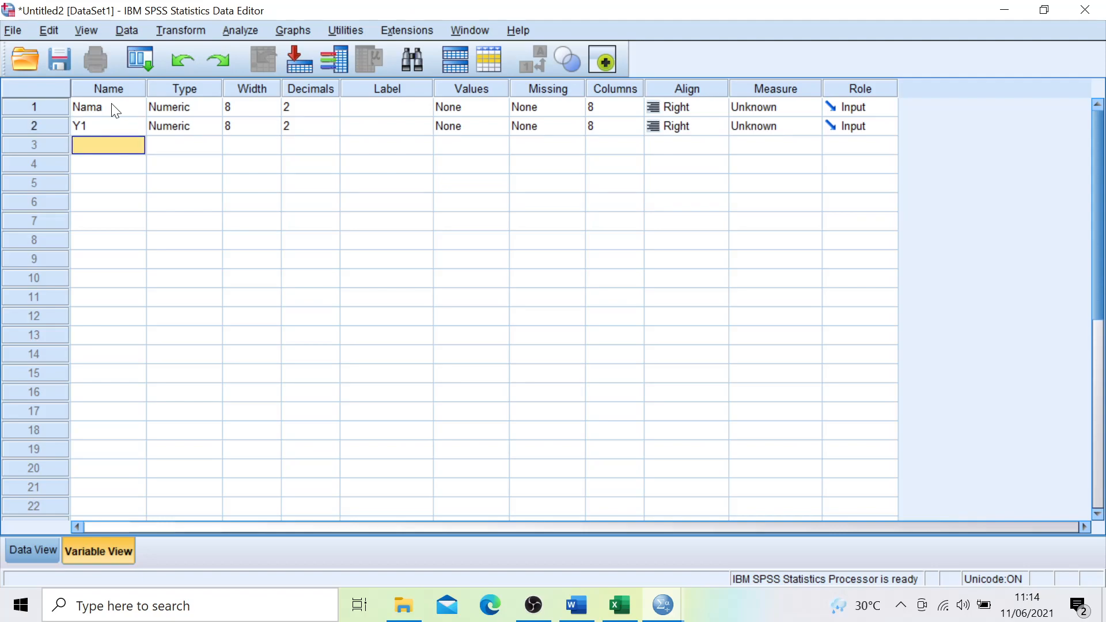
pyautogui.write('Y2')
pyautogui.press('Return')
pyautogui.write('Y3')
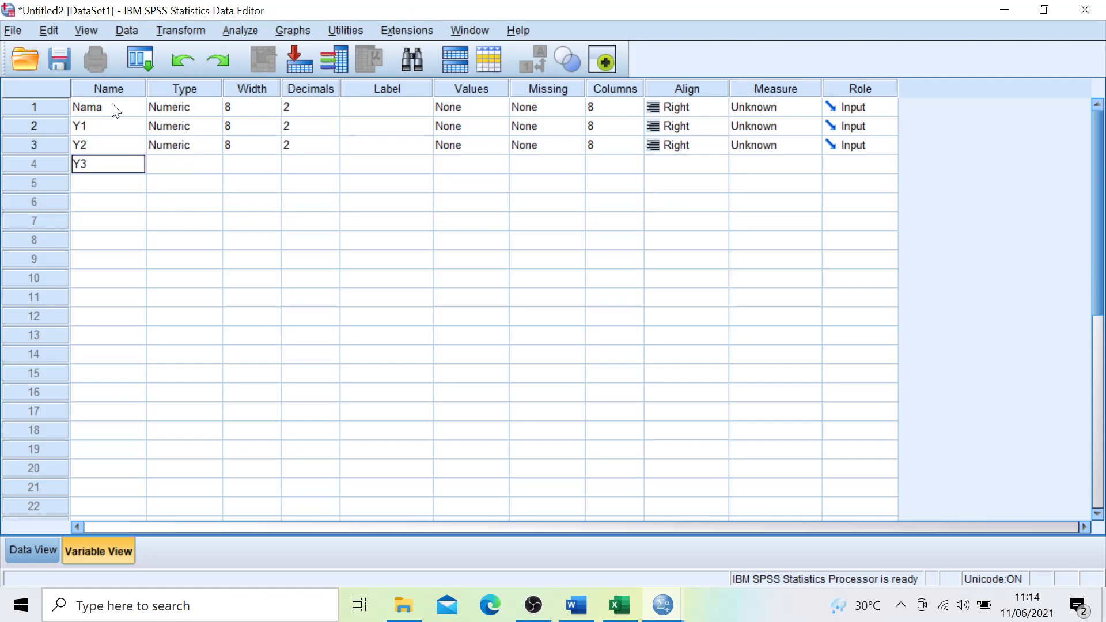
pyautogui.press('Return')
pyautogui.write('Y4')
pyautogui.press('Return')
pyautogui.write('Y5')
pyautogui.press('Return')
pyautogui.write('Y6')
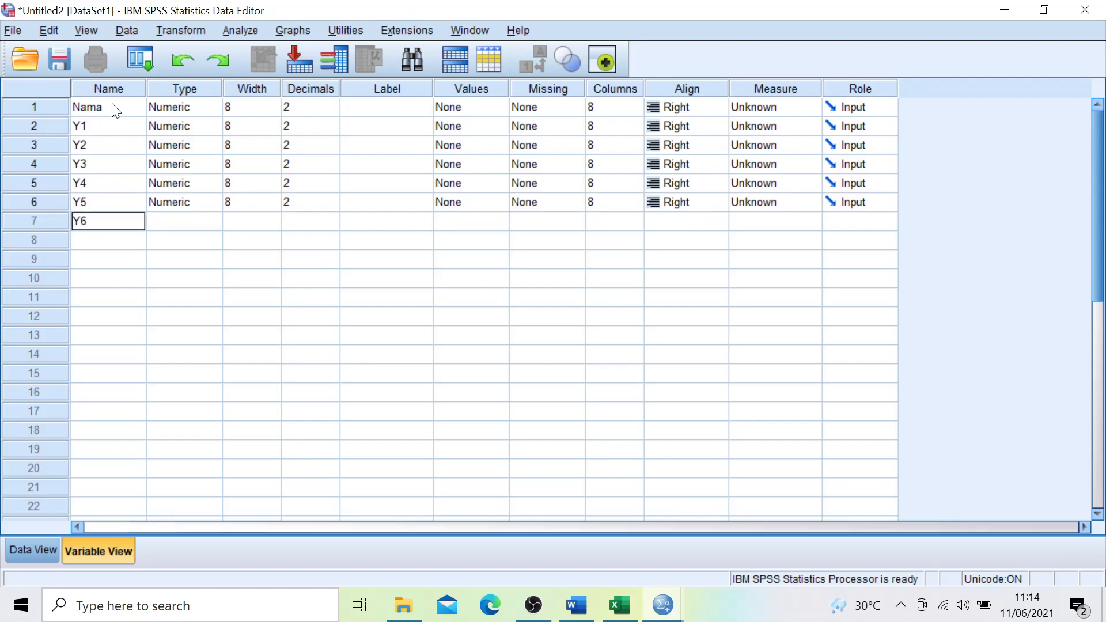
pyautogui.press('Return')
pyautogui.write('Y7')
pyautogui.press('Return')
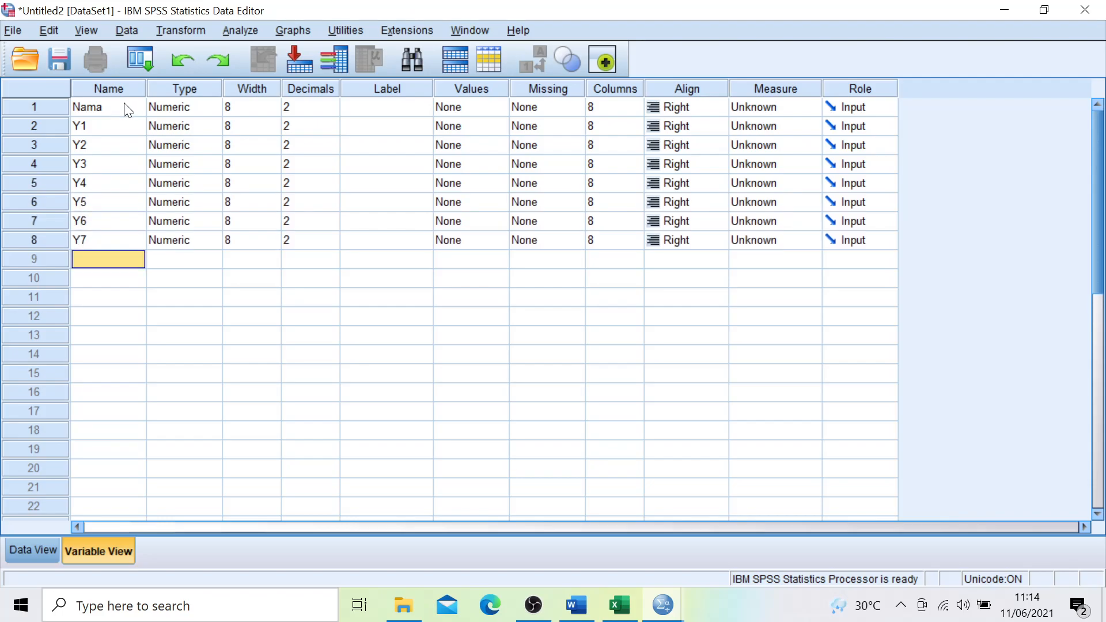
# Change the variable type of Nama to String.
pyautogui.click(180, 109)
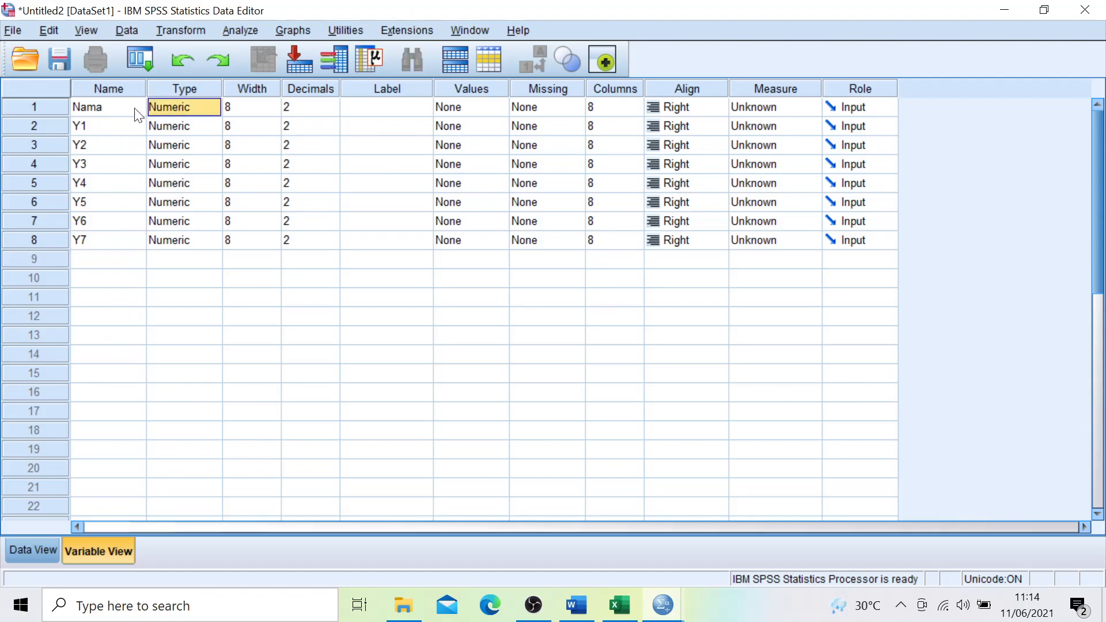
pyautogui.click(217, 106)
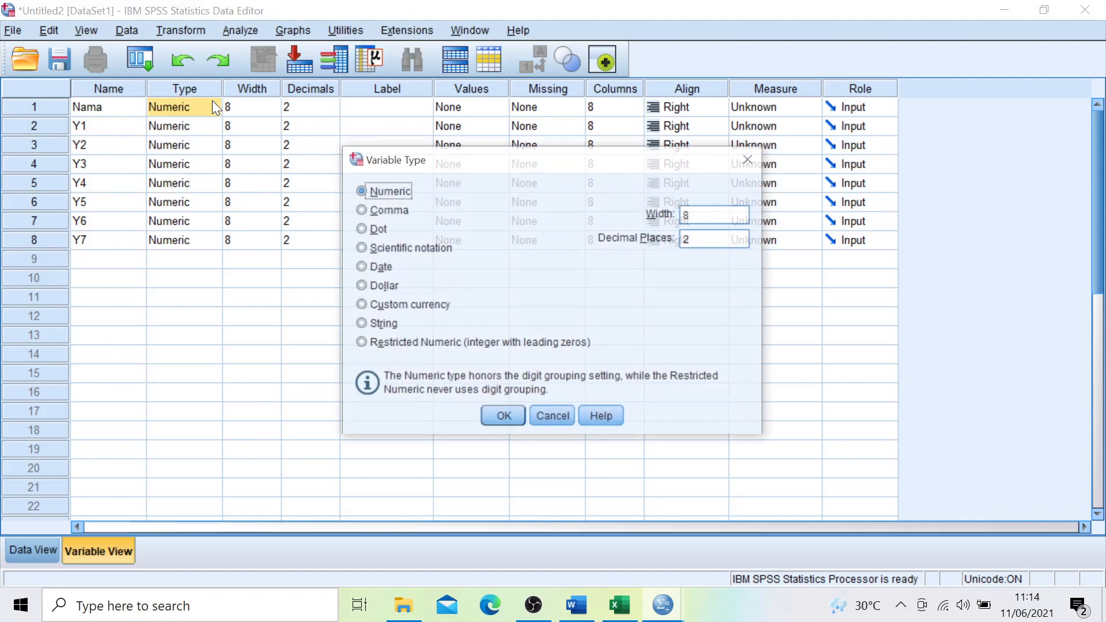
pyautogui.click(377, 323)
pyautogui.click(499, 418)
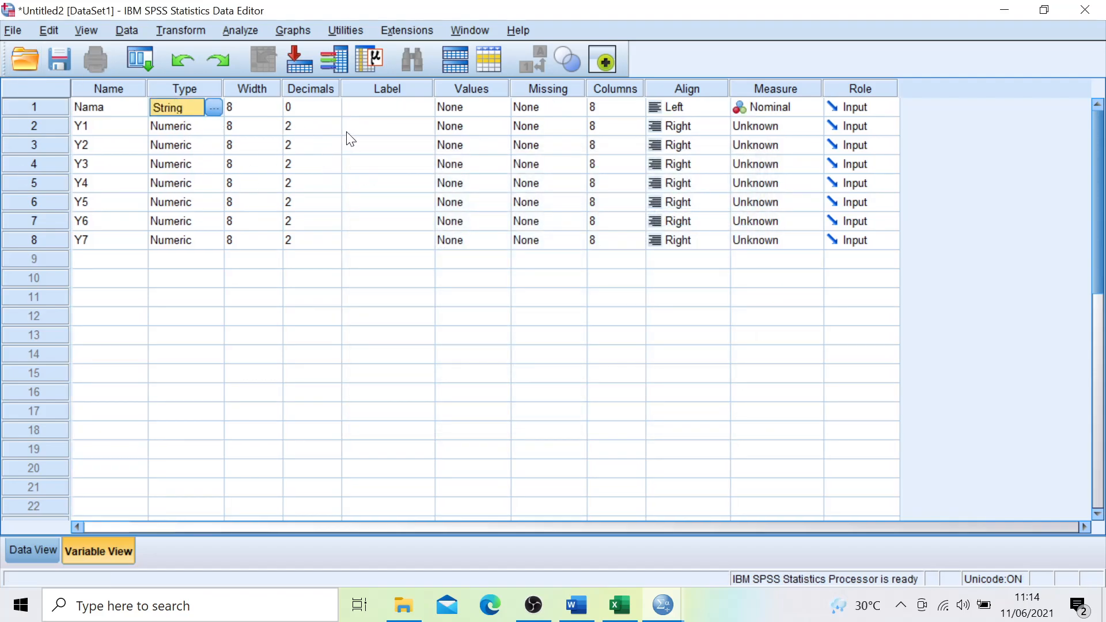
# Label the variable Nama as Nama, Y1 as Jenis Kelamin, Y2 as Usia and Y3 as Status Pernikahan.
pyautogui.click(392, 106)
pyautogui.press('capslock')
pyautogui.write('Nama')
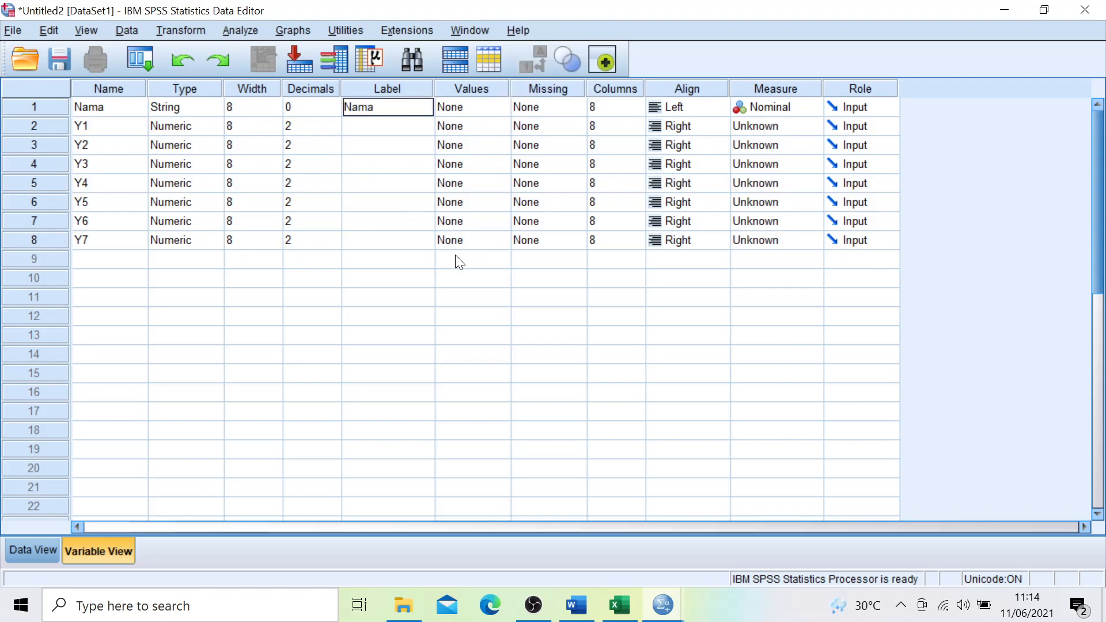
pyautogui.press('Return')
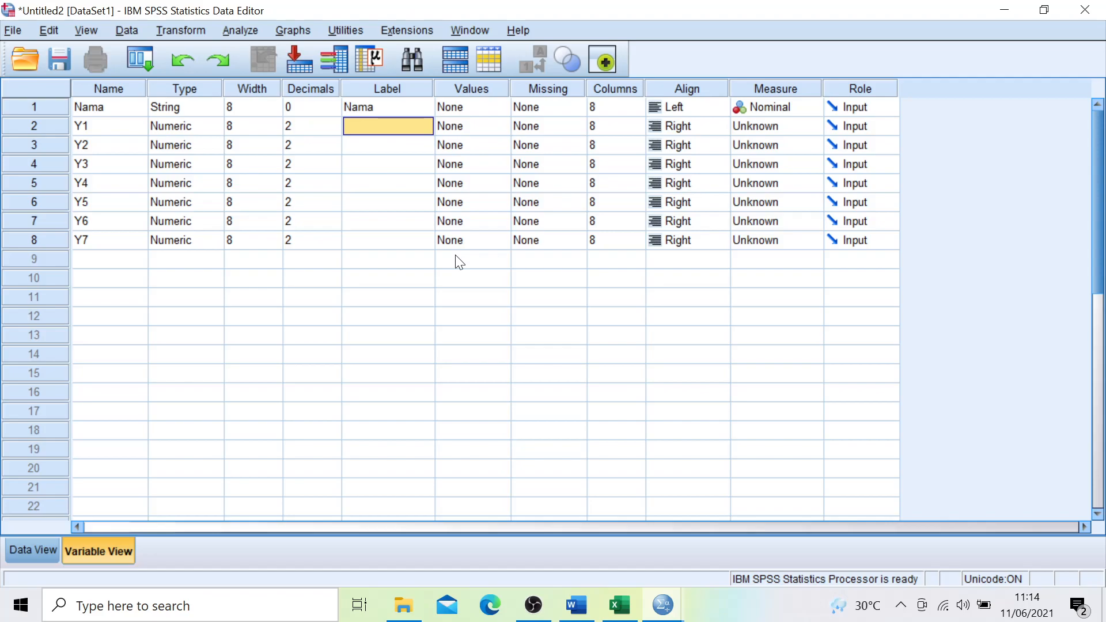
pyautogui.write('Jenis')
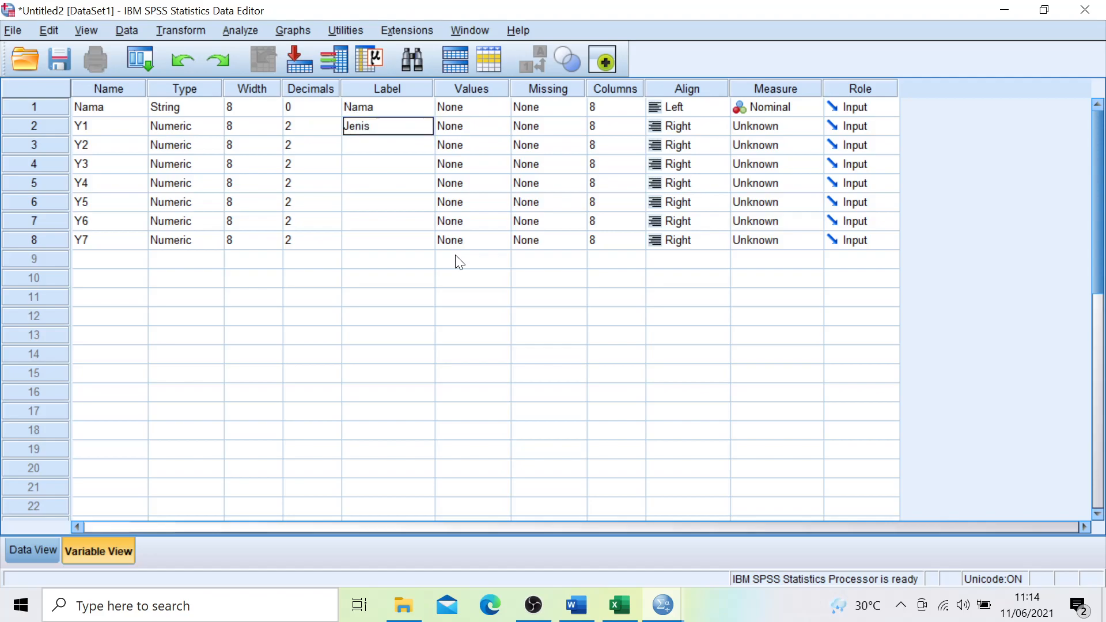
pyautogui.write(' Kelamin')
pyautogui.press('Return')
pyautogui.write('Usia')
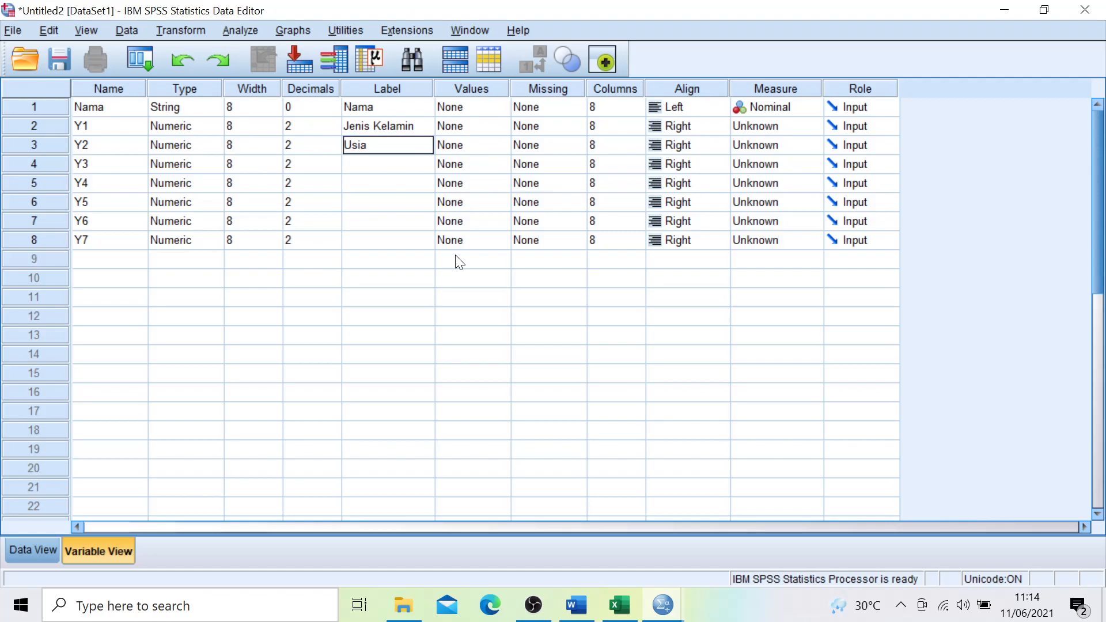
pyautogui.press('Return')
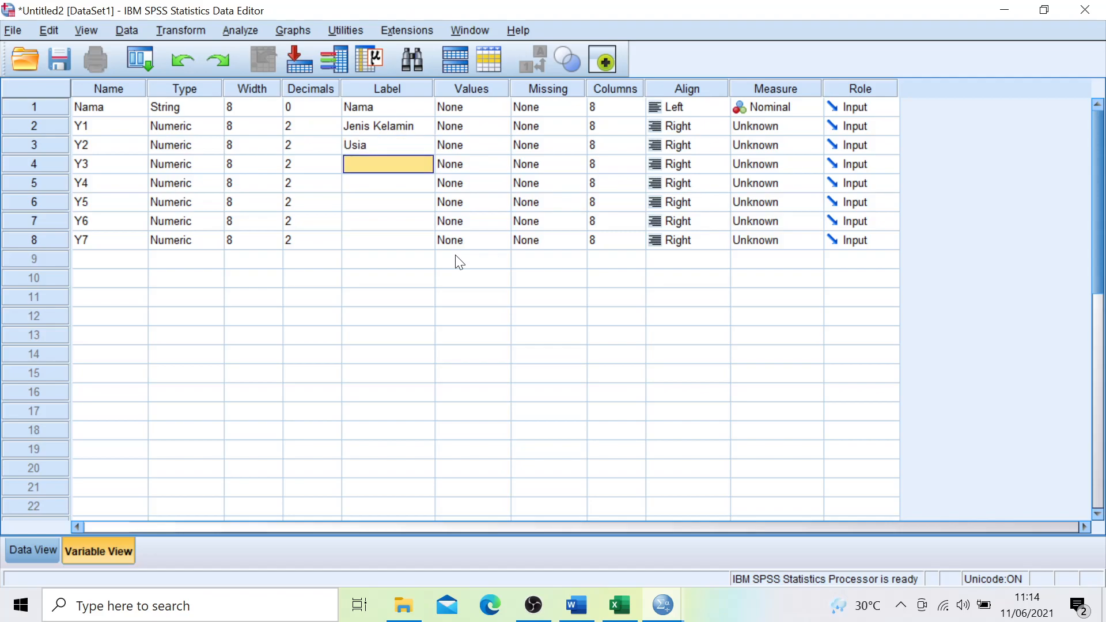
pyautogui.write('Status')
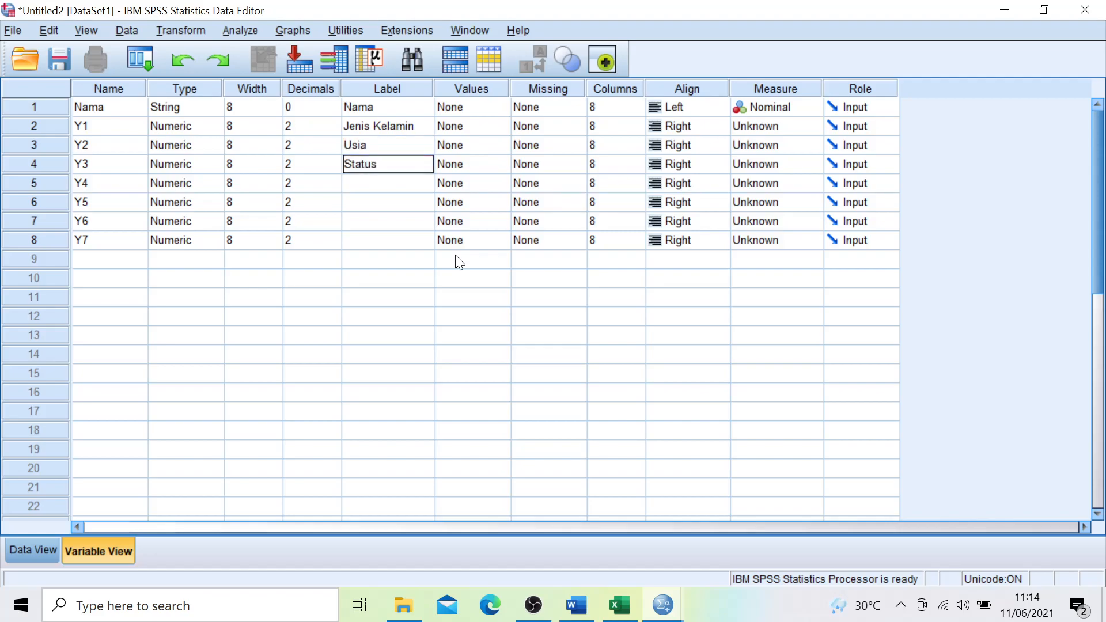
pyautogui.write(' Pernikahan')
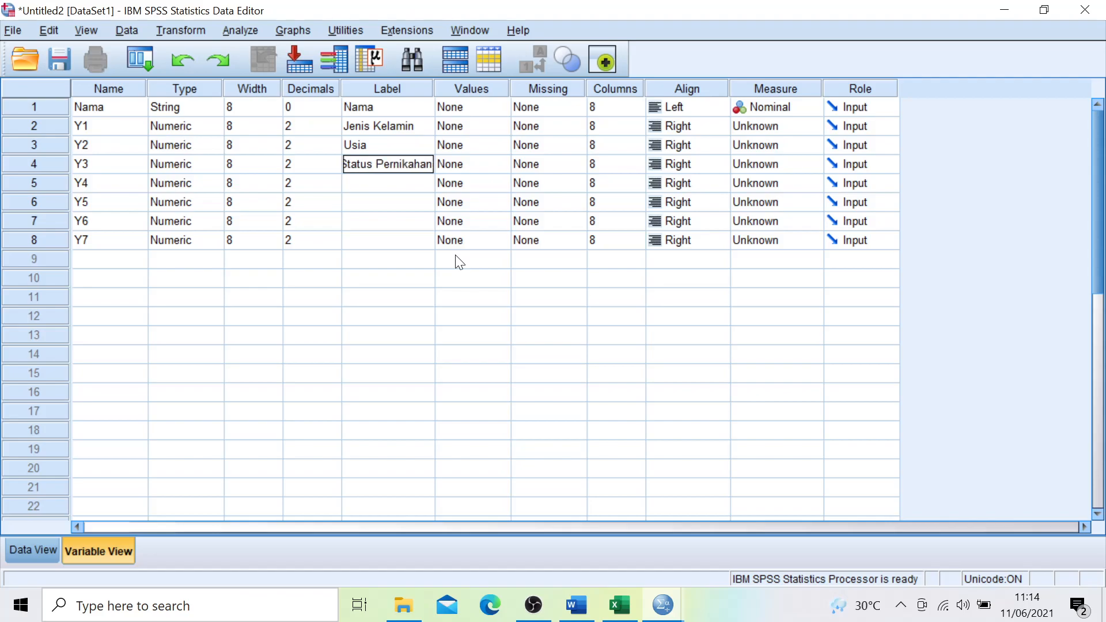
pyautogui.press('Return')
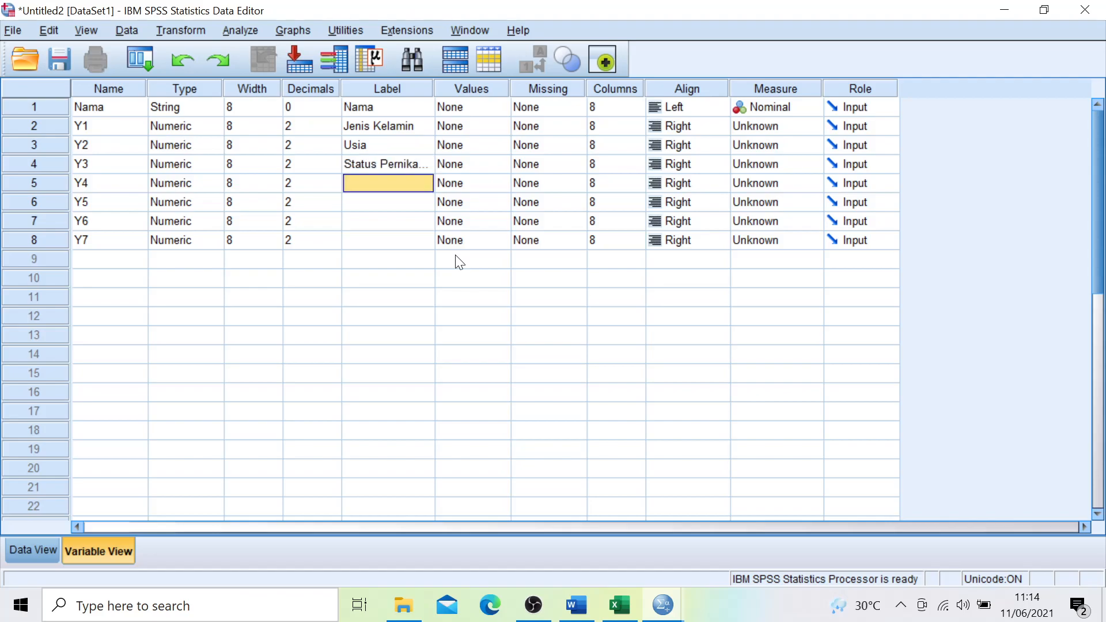
# Label the variable Y4 as Tingkat Pendidikan, Y5 as Profesi, Y6 as Pendapatan and Y7 as Pengeluaran.
pyautogui.write('Tingkat Pend')
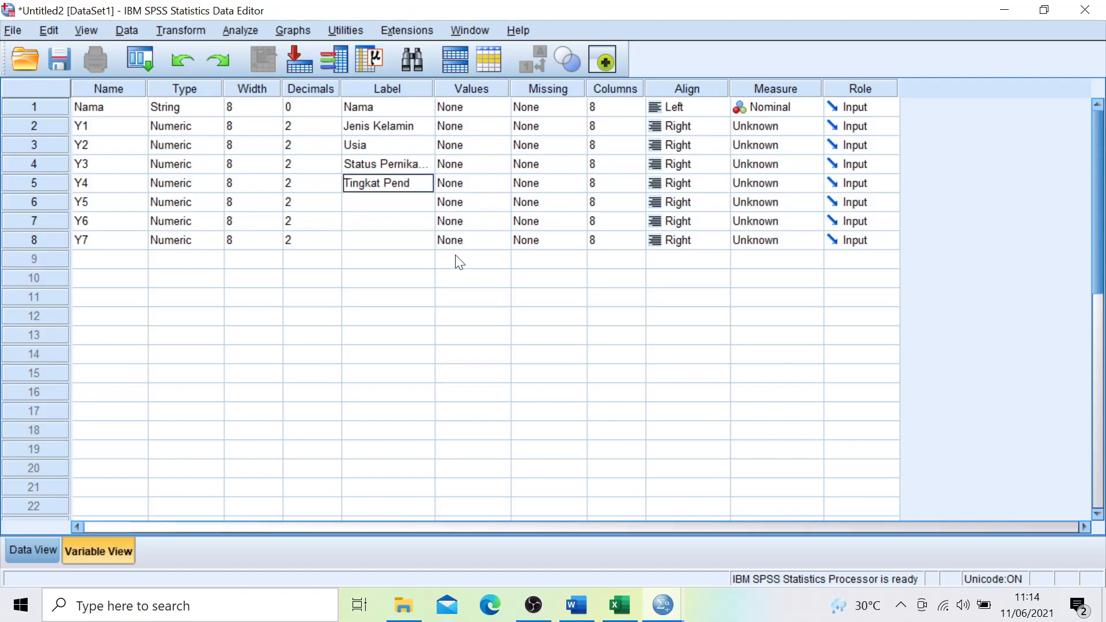
pyautogui.write('an')
pyautogui.press('Return')
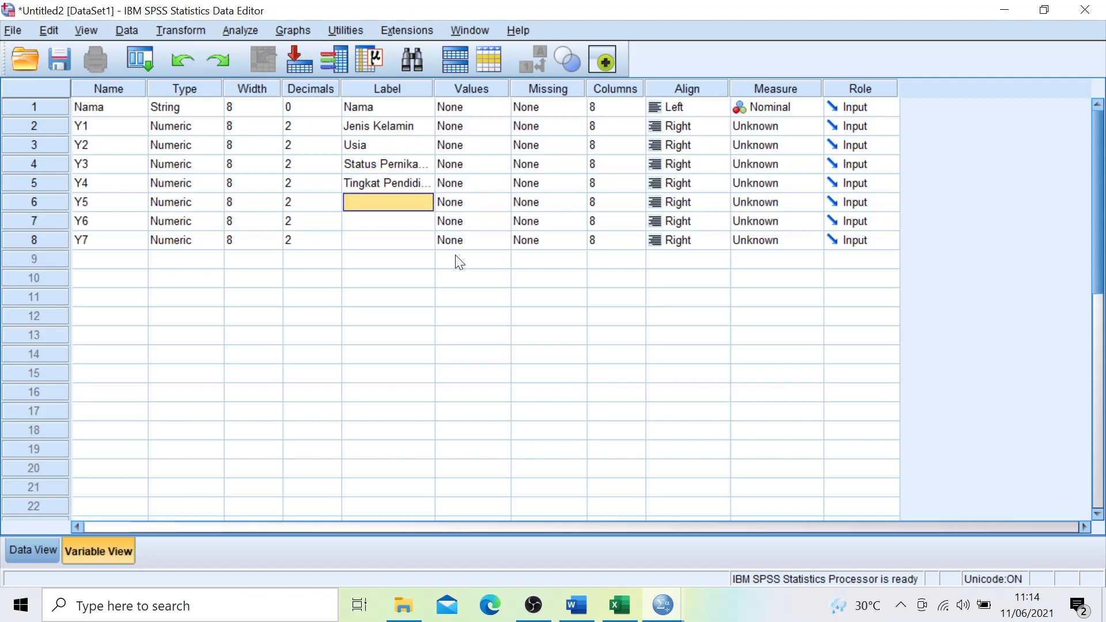
pyautogui.write('Profesi')
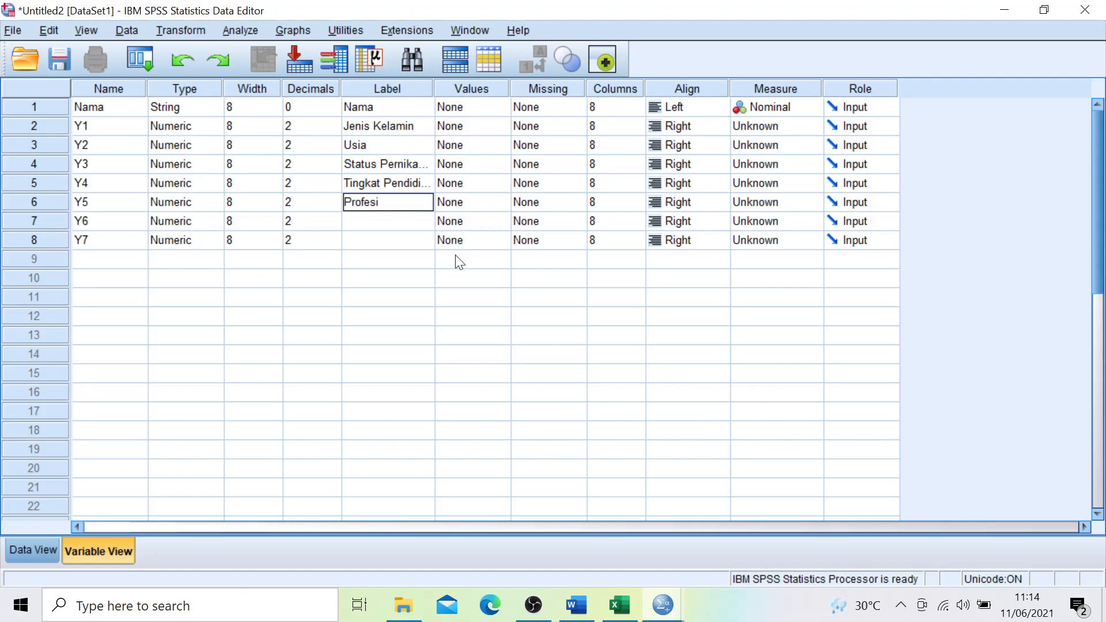
pyautogui.press('Return')
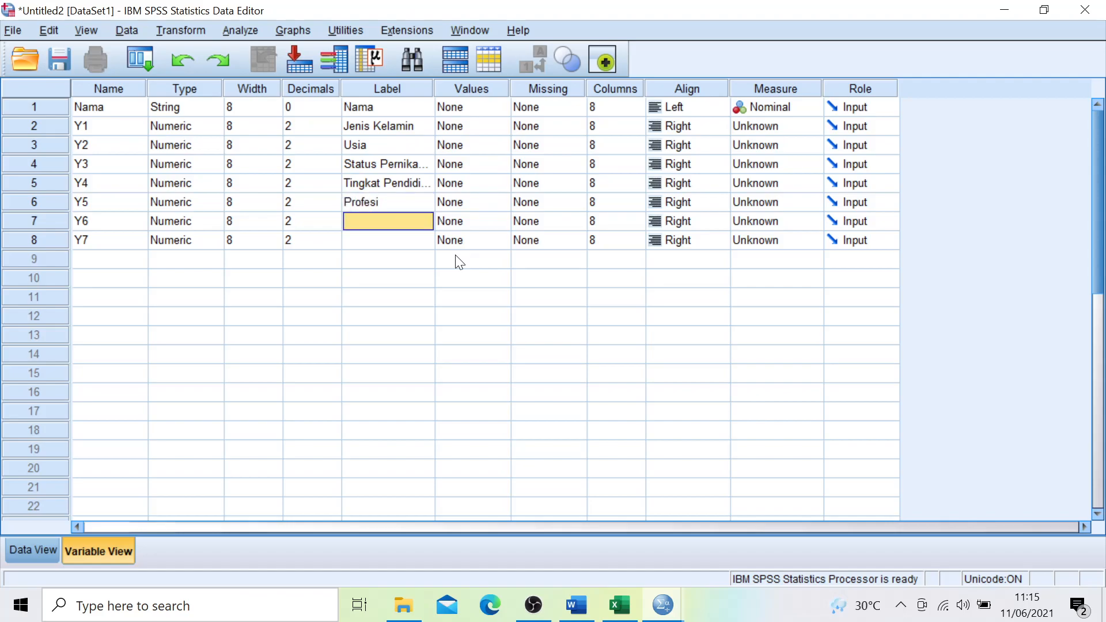
pyautogui.write('Pendapatan')
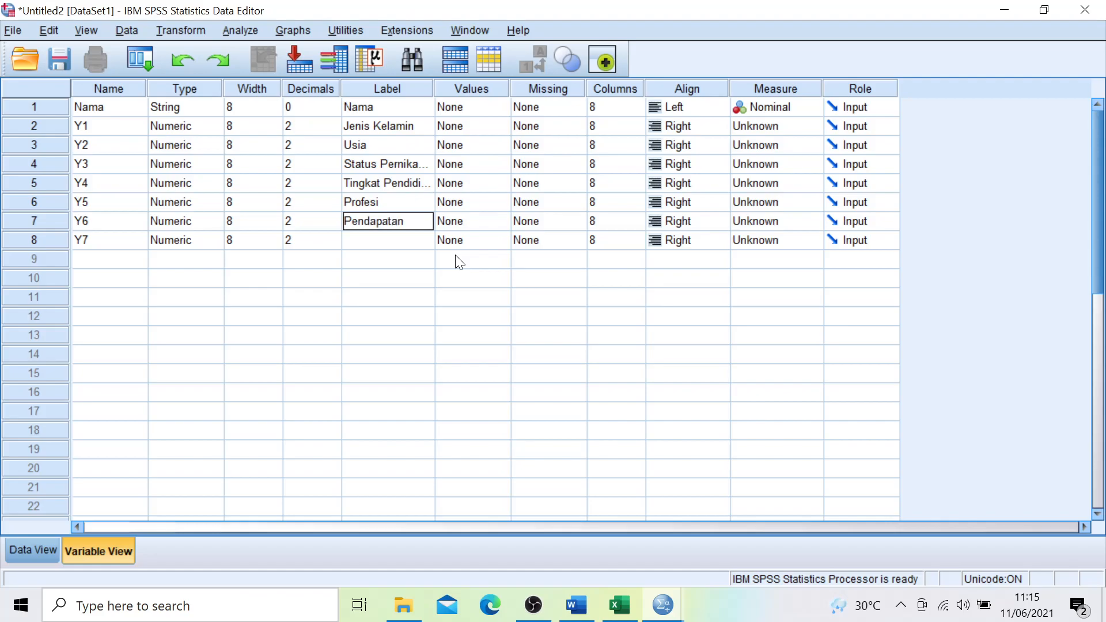
pyautogui.press('Return')
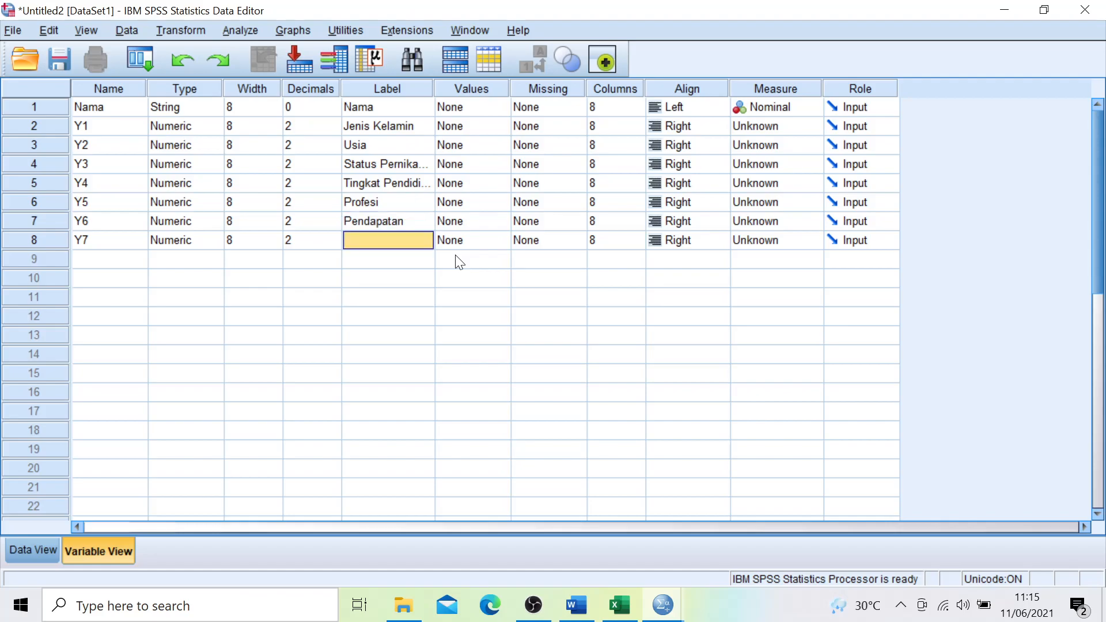
pyautogui.write('Pengeluaran')
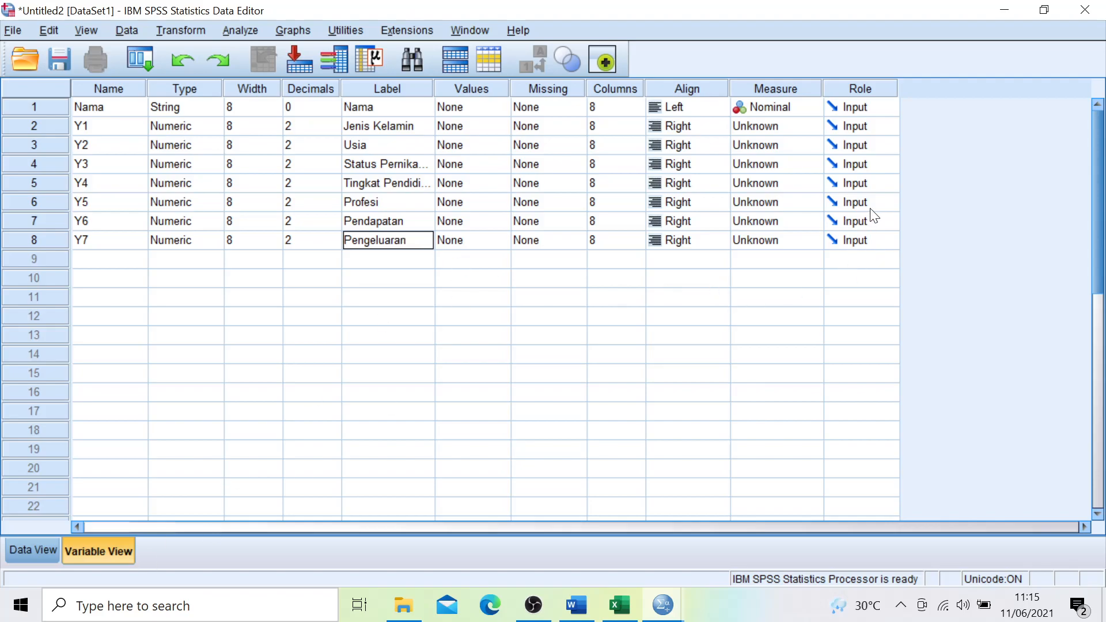
# Set the measurement level of the variables Y1, Y2 and Y3 to Nominal.
pyautogui.click(816, 127)
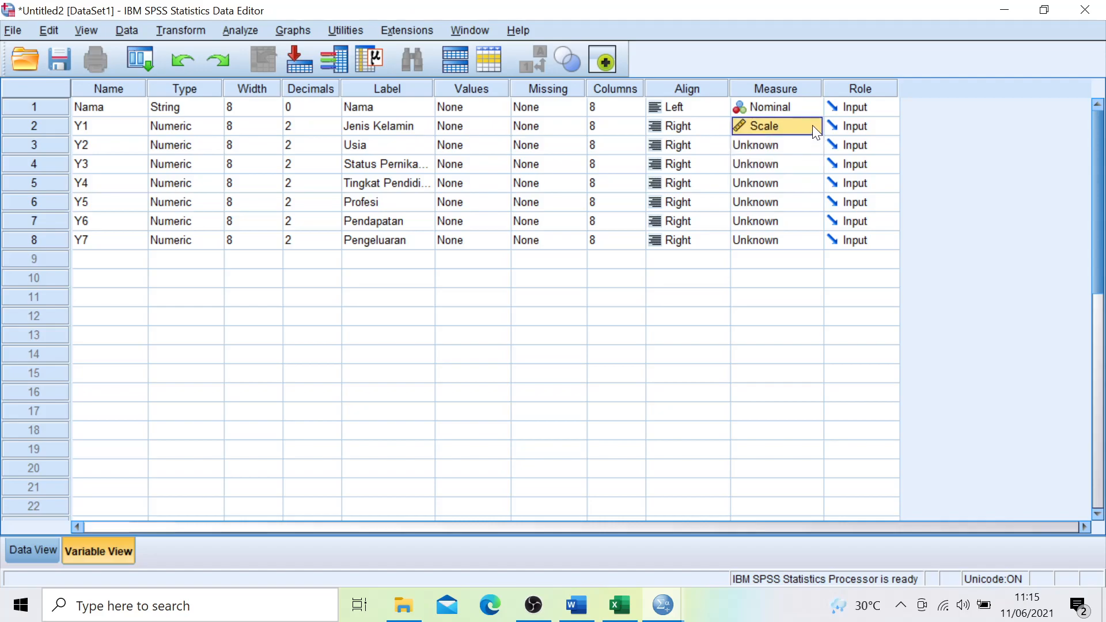
pyautogui.click(816, 127)
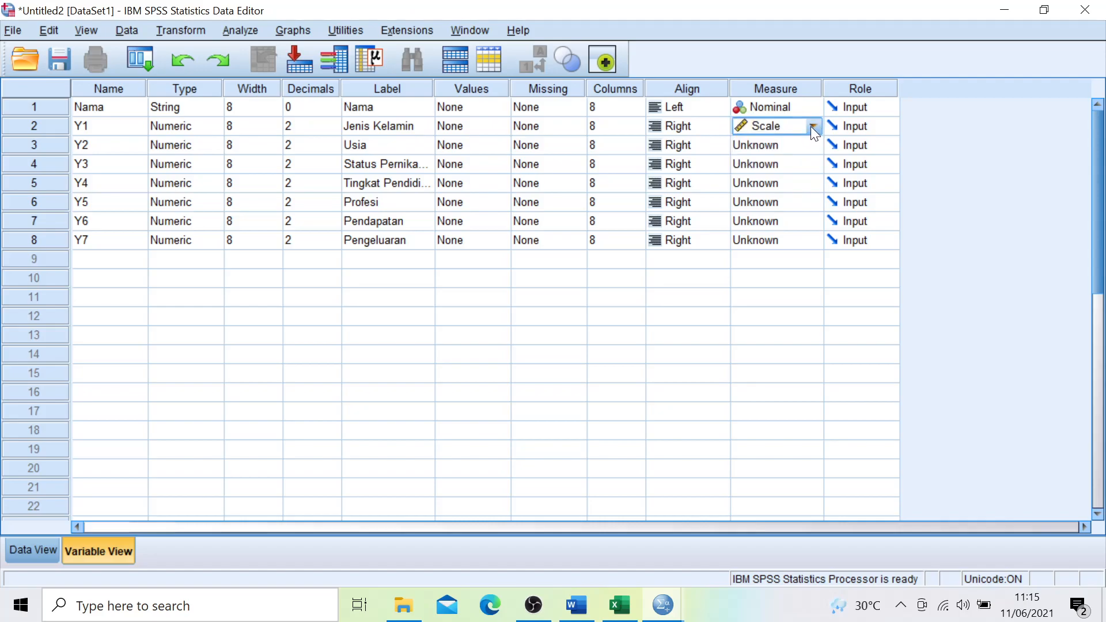
pyautogui.click(811, 128)
pyautogui.click(801, 180)
pyautogui.click(812, 144)
pyautogui.click(809, 198)
pyautogui.click(812, 165)
pyautogui.click(806, 230)
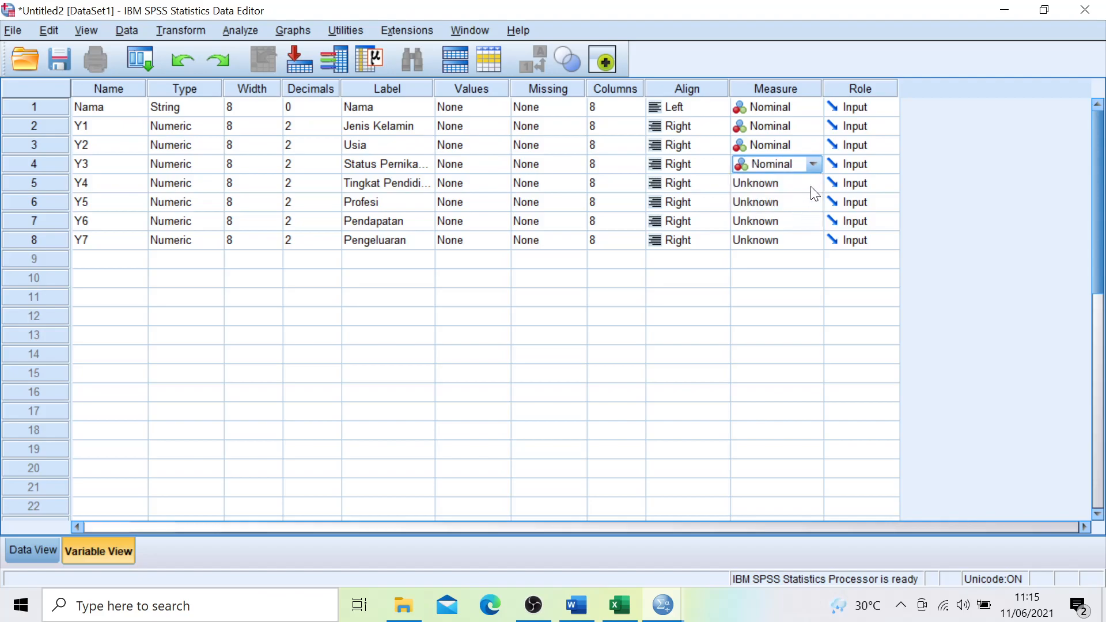
# Set the measurement level of the variables Y4, Y5, Y6 and Y7 to Nominal.
pyautogui.click(817, 185)
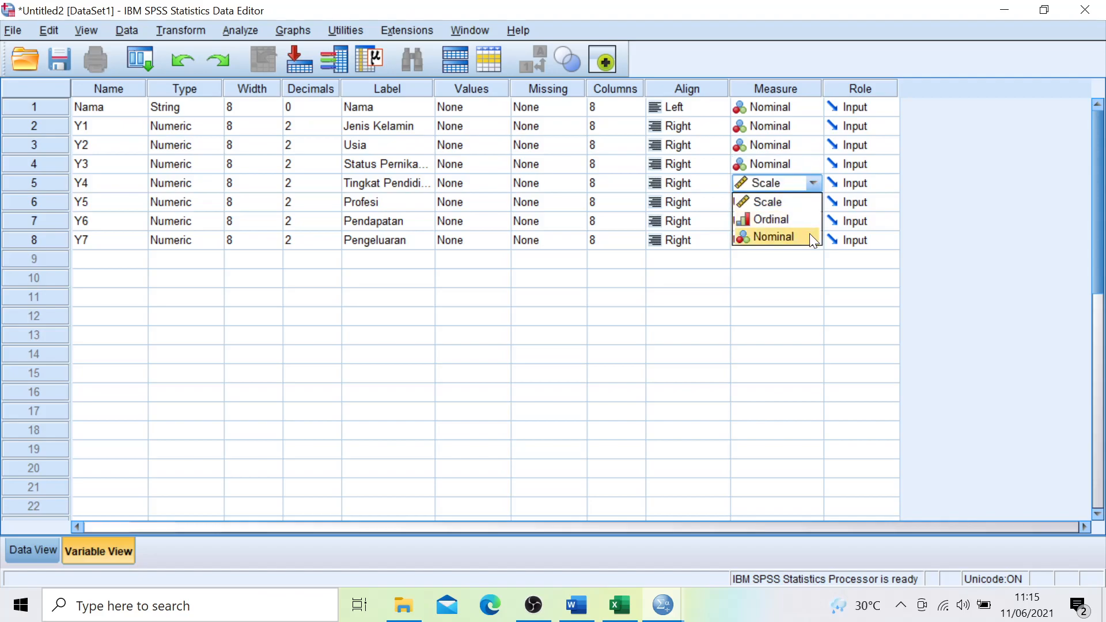
pyautogui.click(811, 235)
pyautogui.click(819, 201)
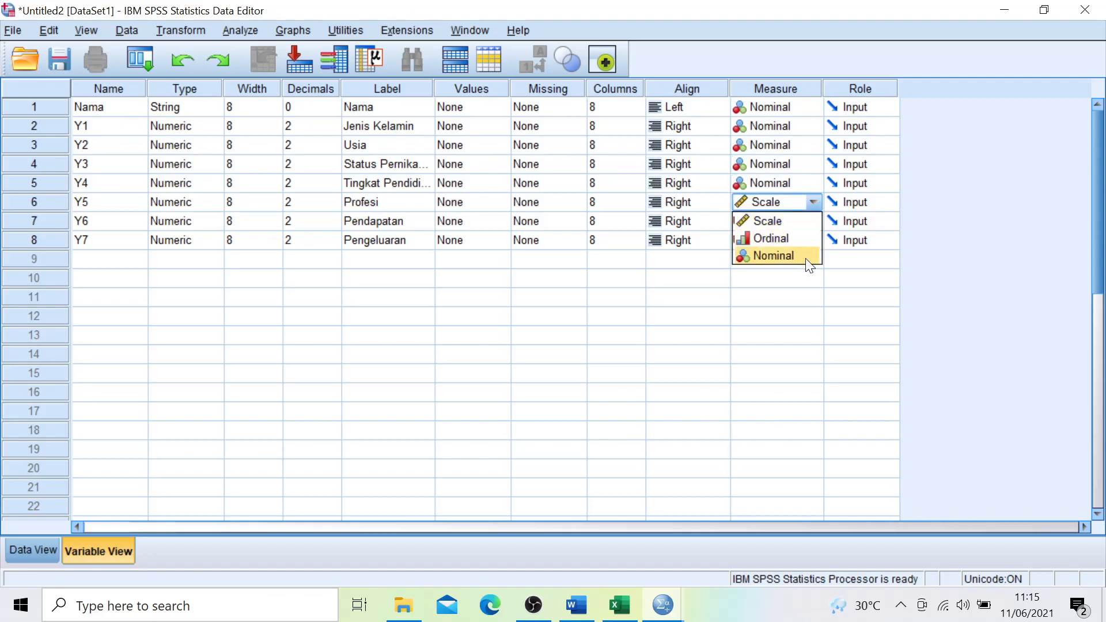
pyautogui.click(807, 257)
pyautogui.click(818, 217)
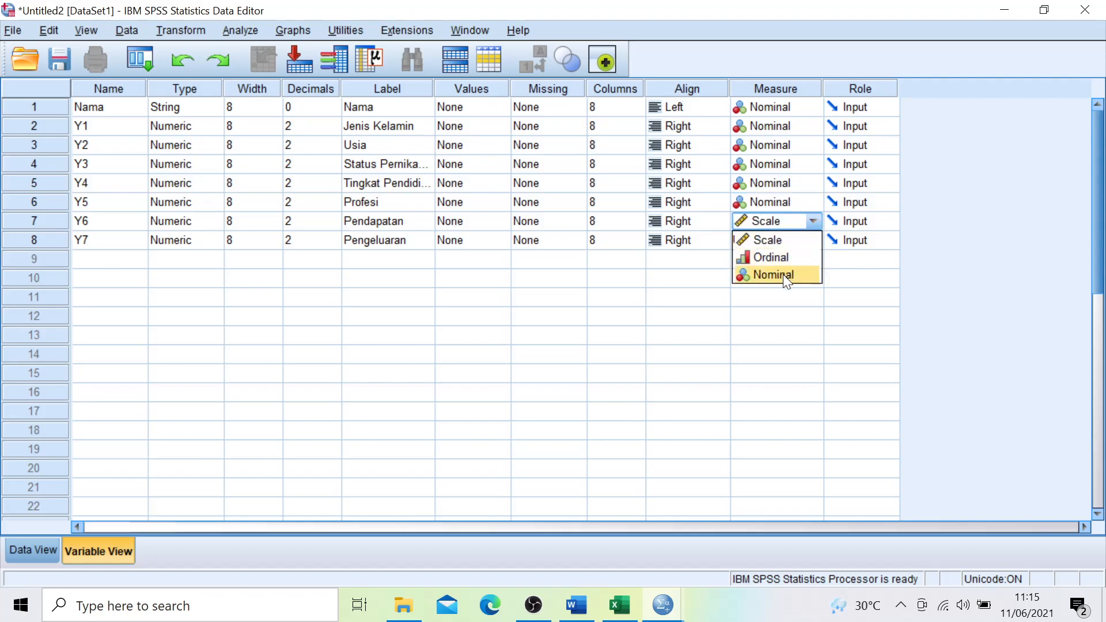
pyautogui.click(784, 274)
pyautogui.click(813, 240)
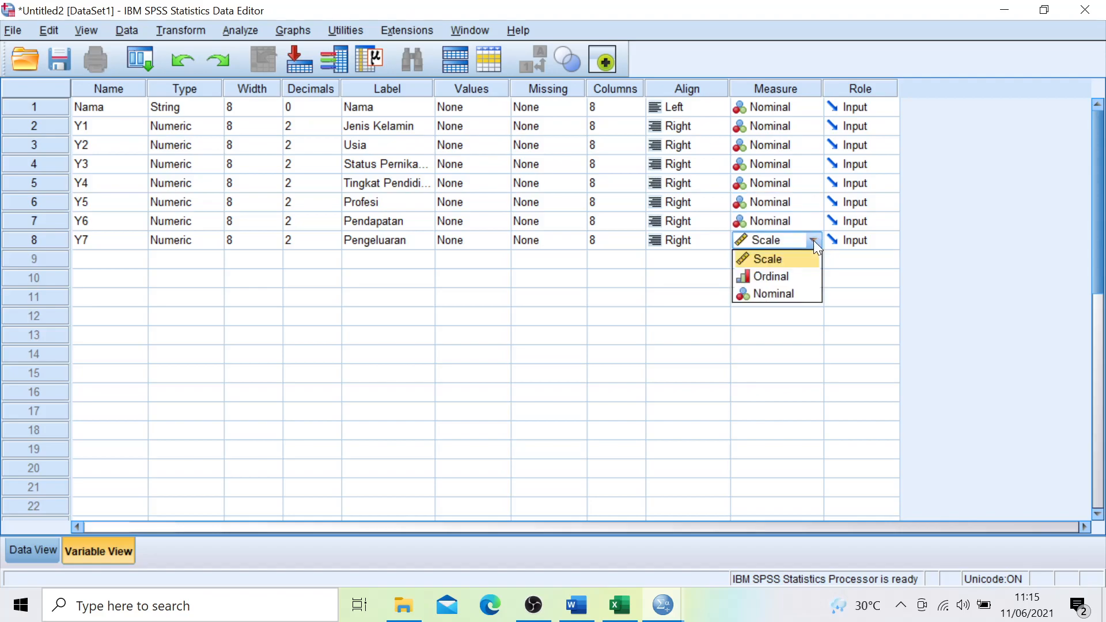
pyautogui.click(793, 291)
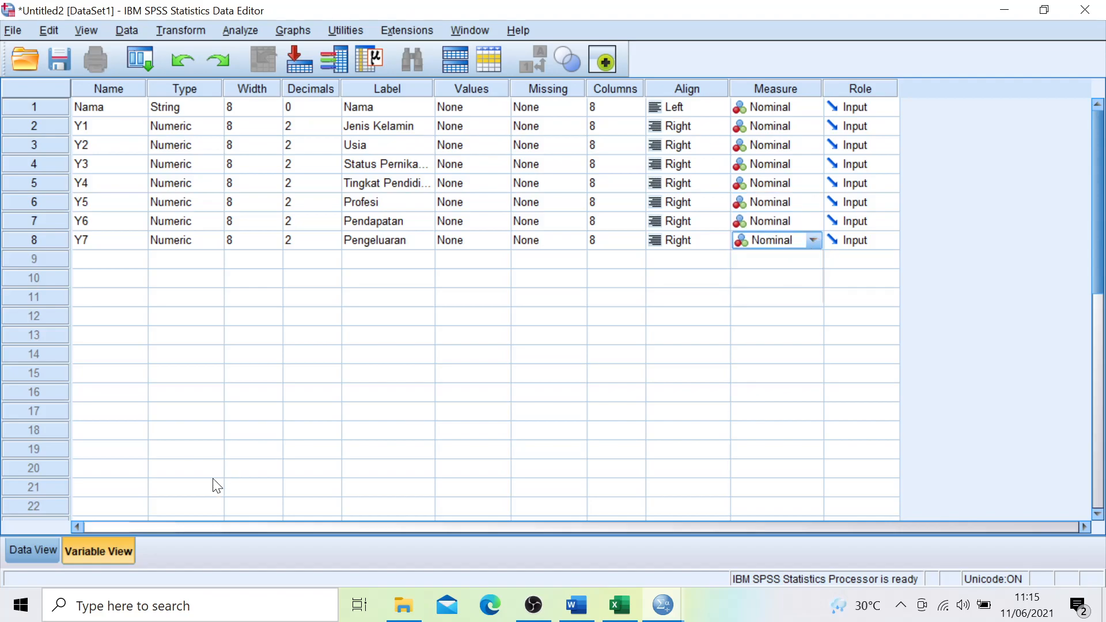
# Copy cells C6:J25 from the Profil responden sheet in Excel and paste them into the SPSS data grid from the first Nama cell.
pyautogui.click(50, 548)
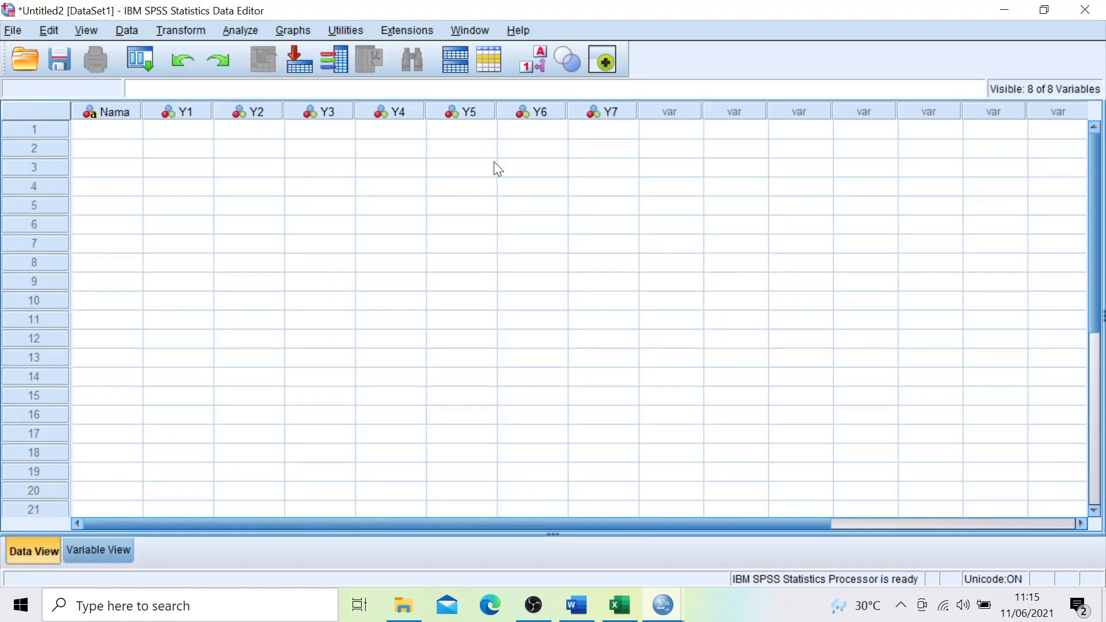
pyautogui.click(123, 130)
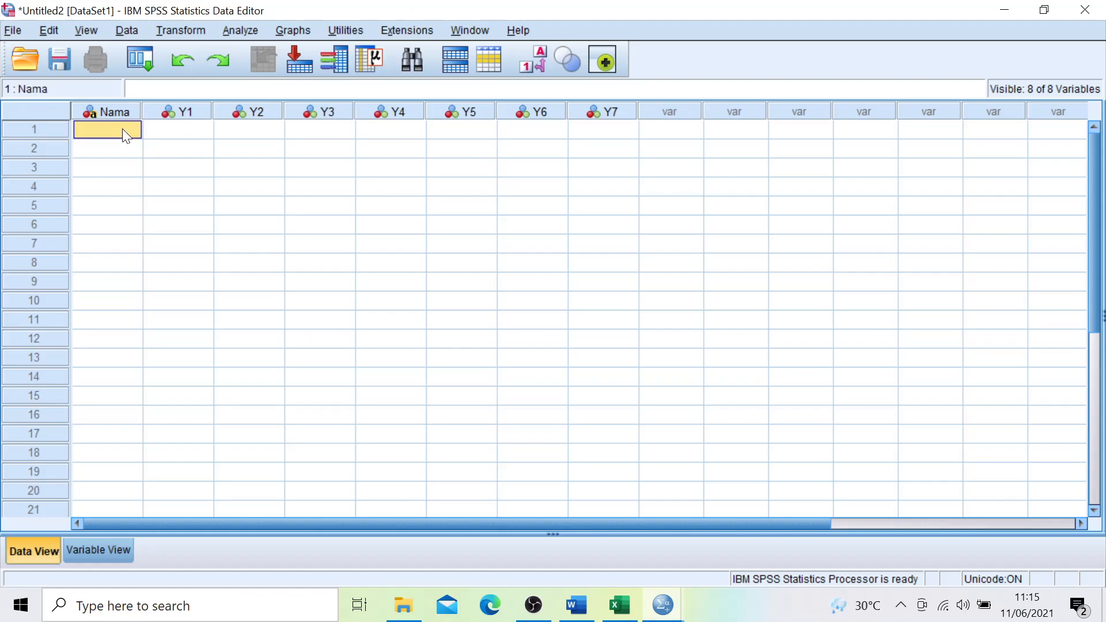
pyautogui.click(614, 600)
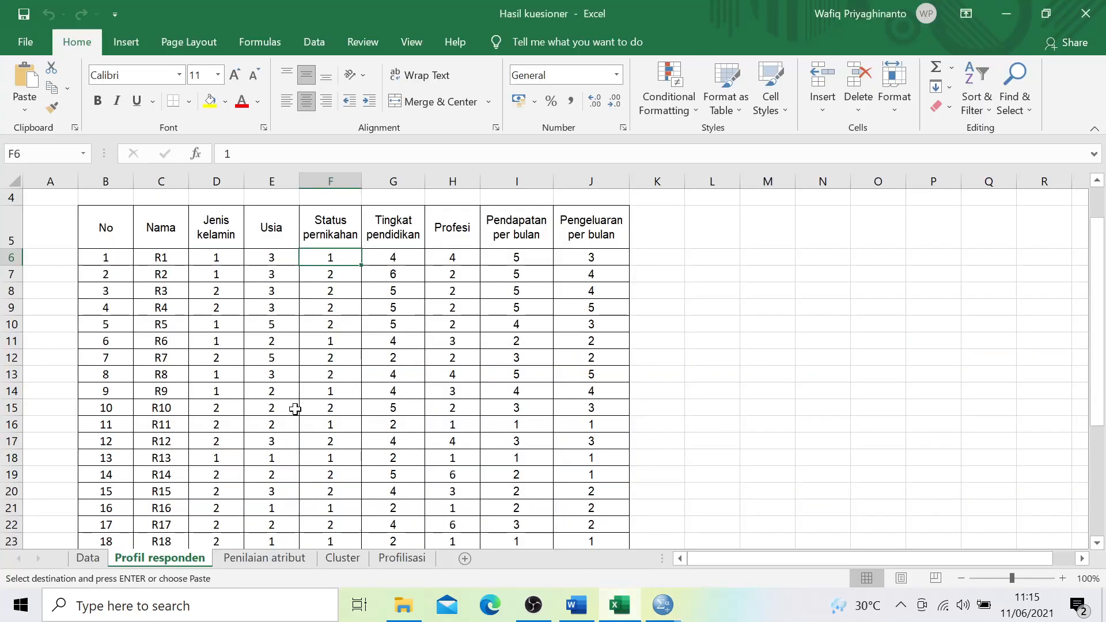
pyautogui.moveTo(166, 259); pyautogui.dragTo(568, 449)
pyautogui.hotkey('ctrl', 'c')
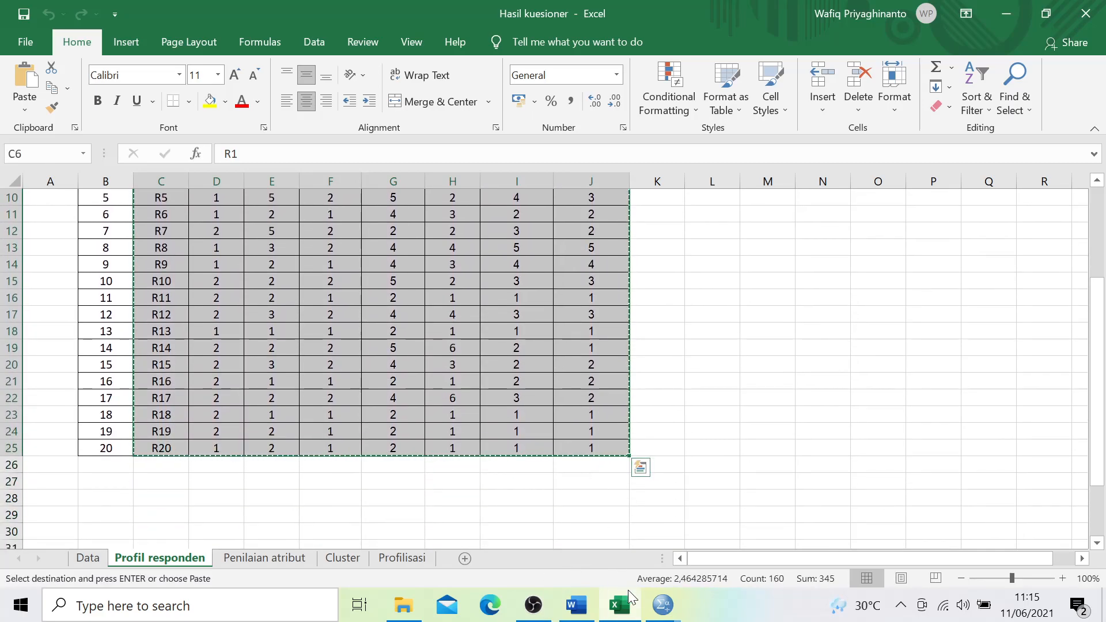
pyautogui.click(662, 605)
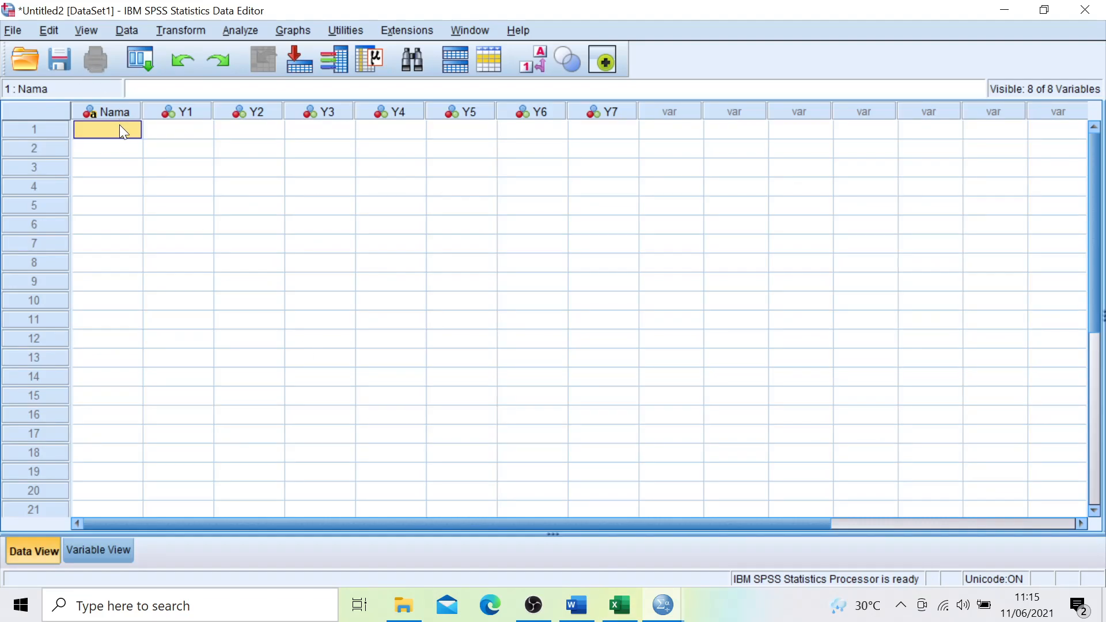
pyautogui.hotkey('ctrl', 'v')
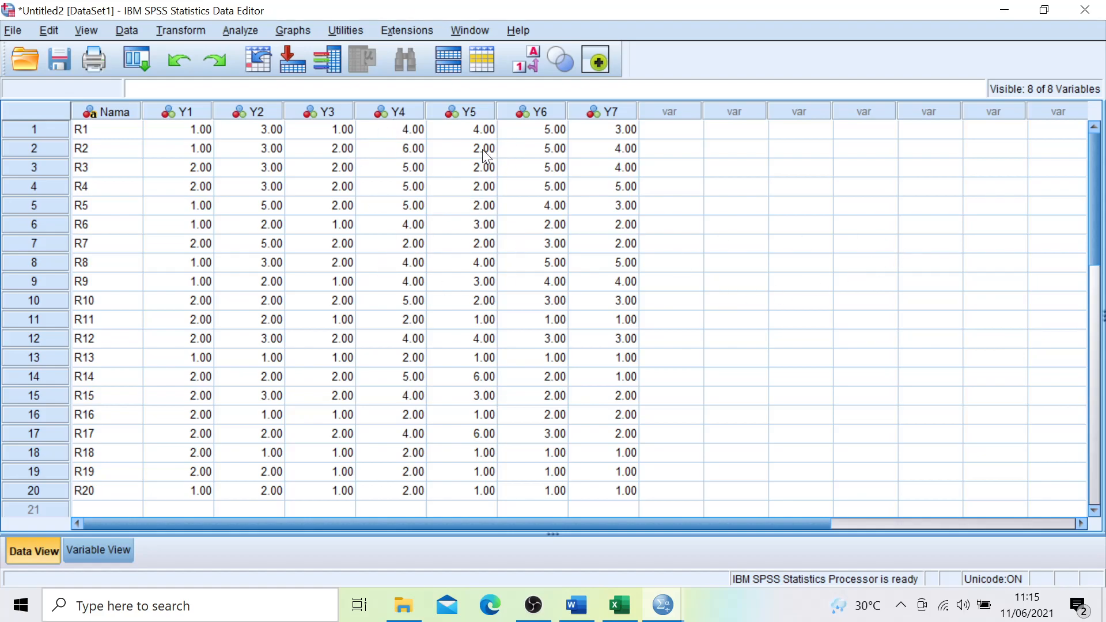
# Open a Hierarchical Cluster analysis, add Y1 through Y7 as its variables and label the cases by Nama.
pyautogui.click(234, 30)
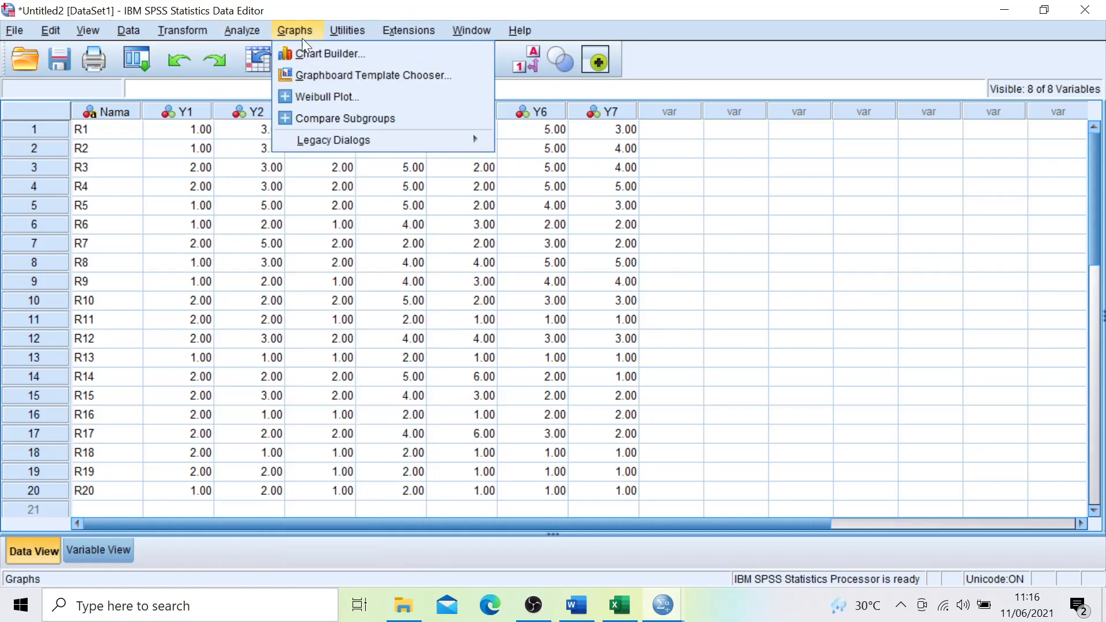
pyautogui.moveTo(241, 26)
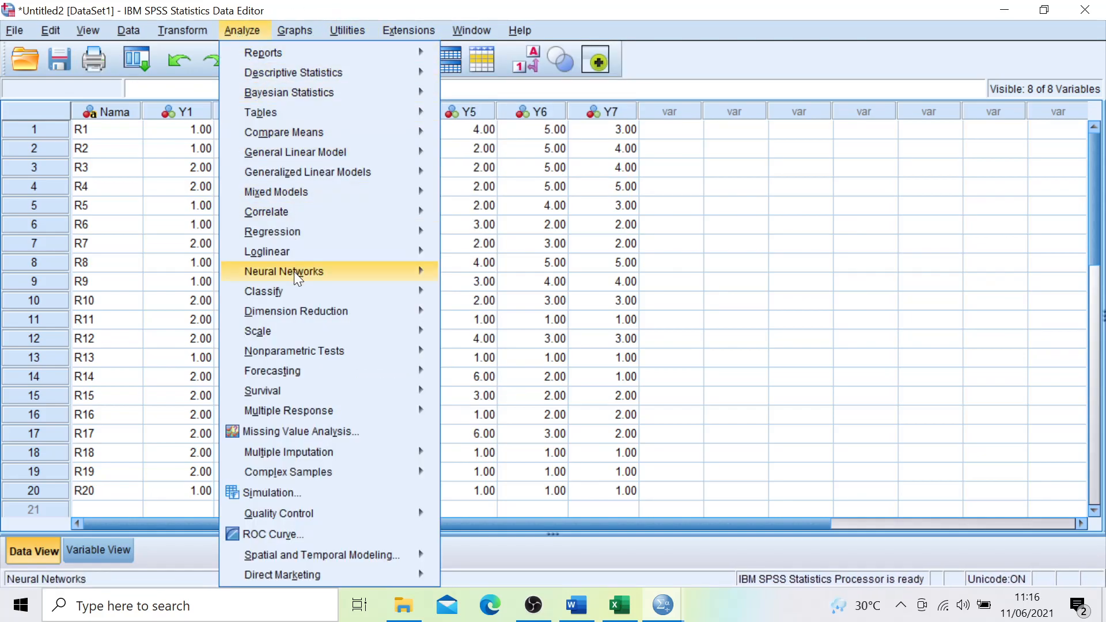
pyautogui.moveTo(301, 292)
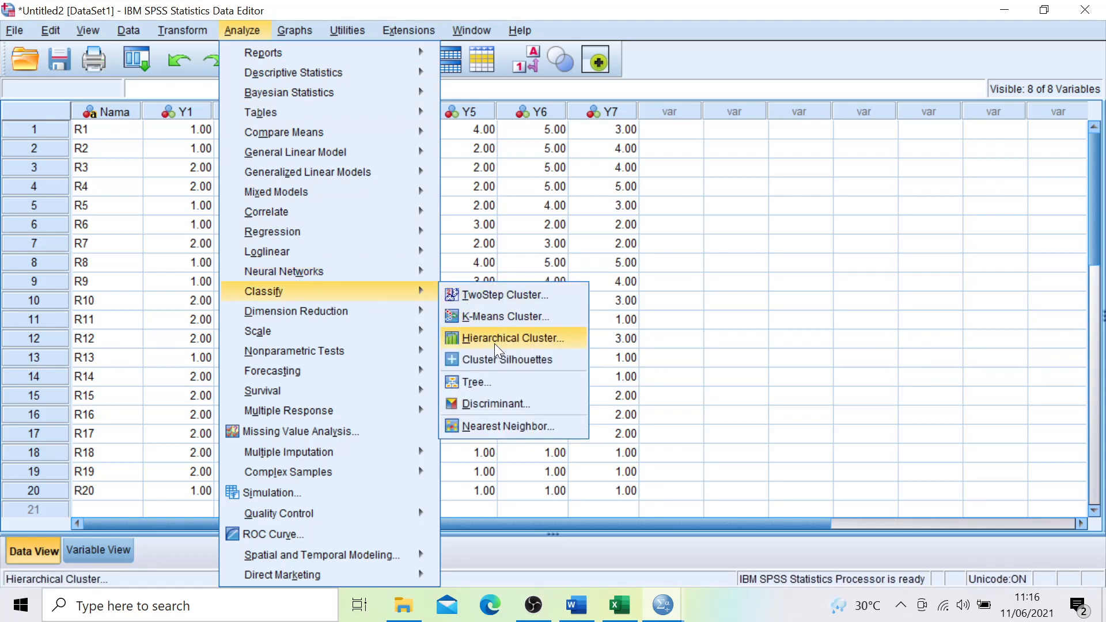
pyautogui.click(515, 340)
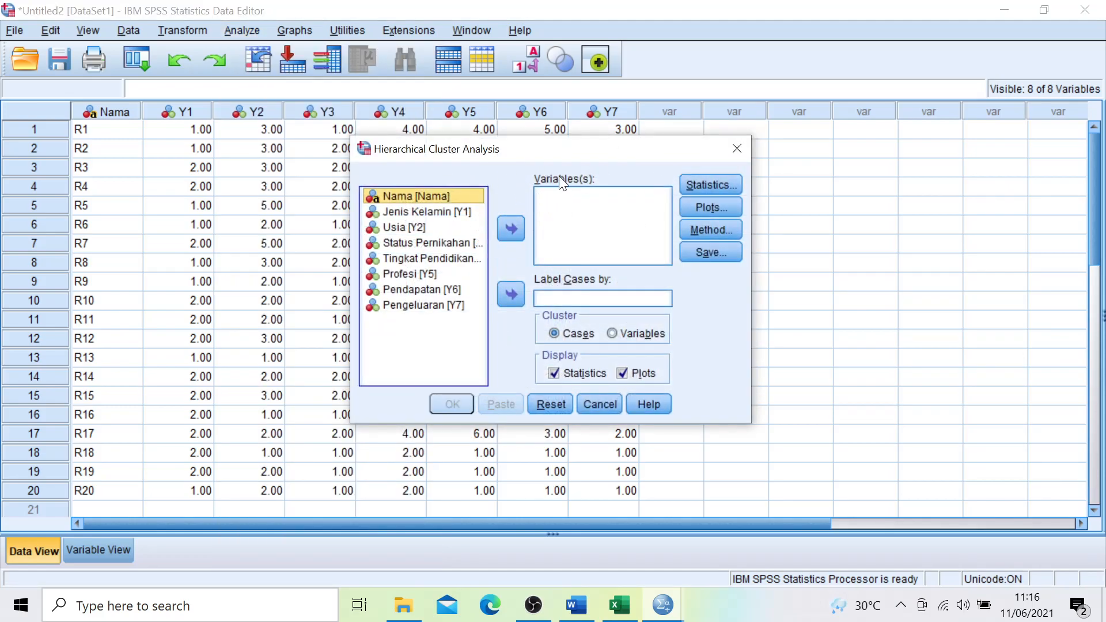
pyautogui.click(436, 209)
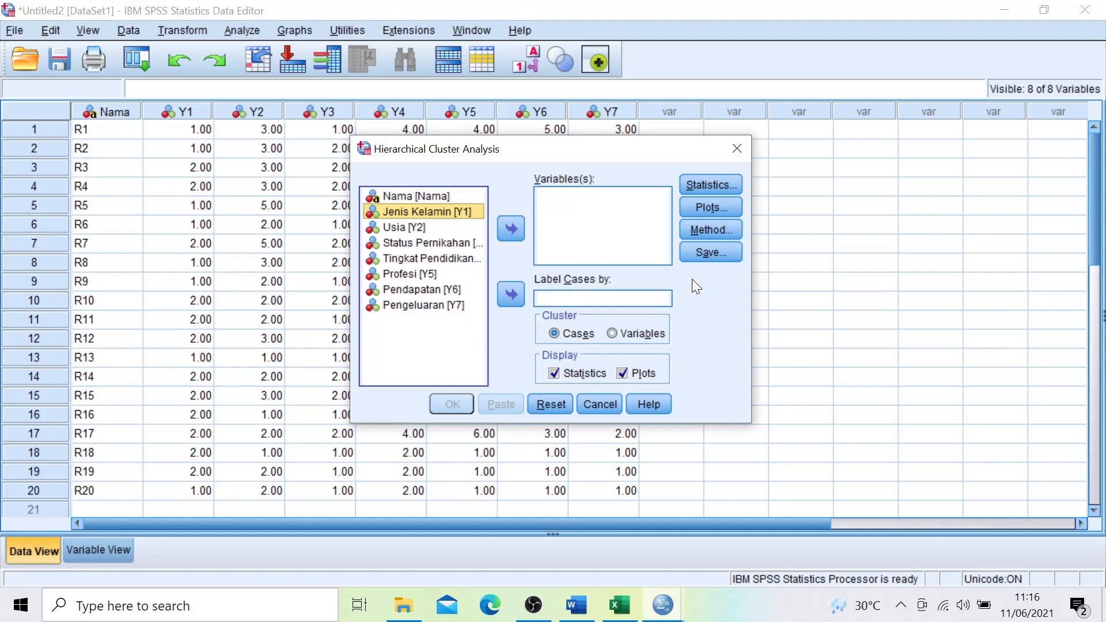
pyautogui.hotkey('shift', 'Down')
pyautogui.hotkey('shift', 'Down')
pyautogui.hotkey('shift', 'Down')
pyautogui.hotkey('shift', 'Down')
pyautogui.hotkey('shift', 'Down')
pyautogui.hotkey('shift', 'Down')
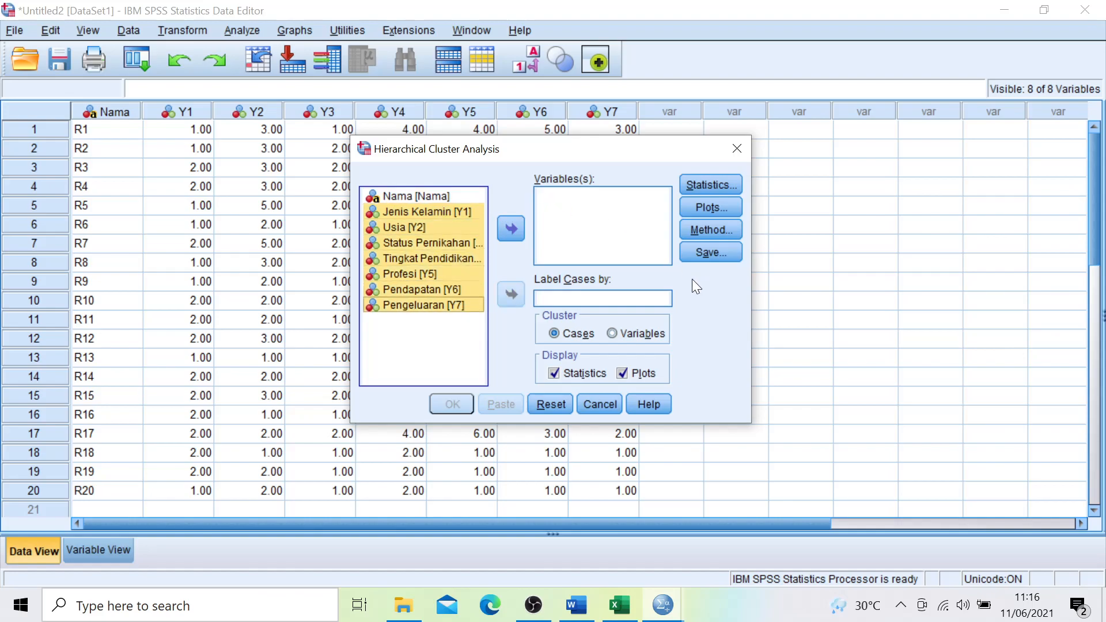
pyautogui.click(511, 229)
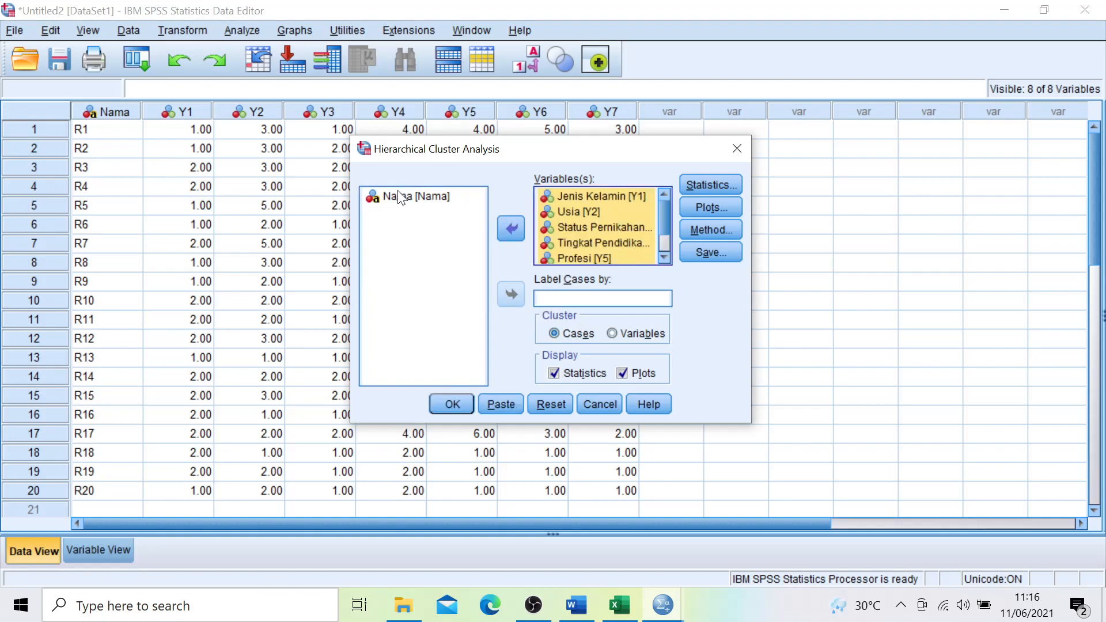
pyautogui.click(433, 198)
pyautogui.click(510, 294)
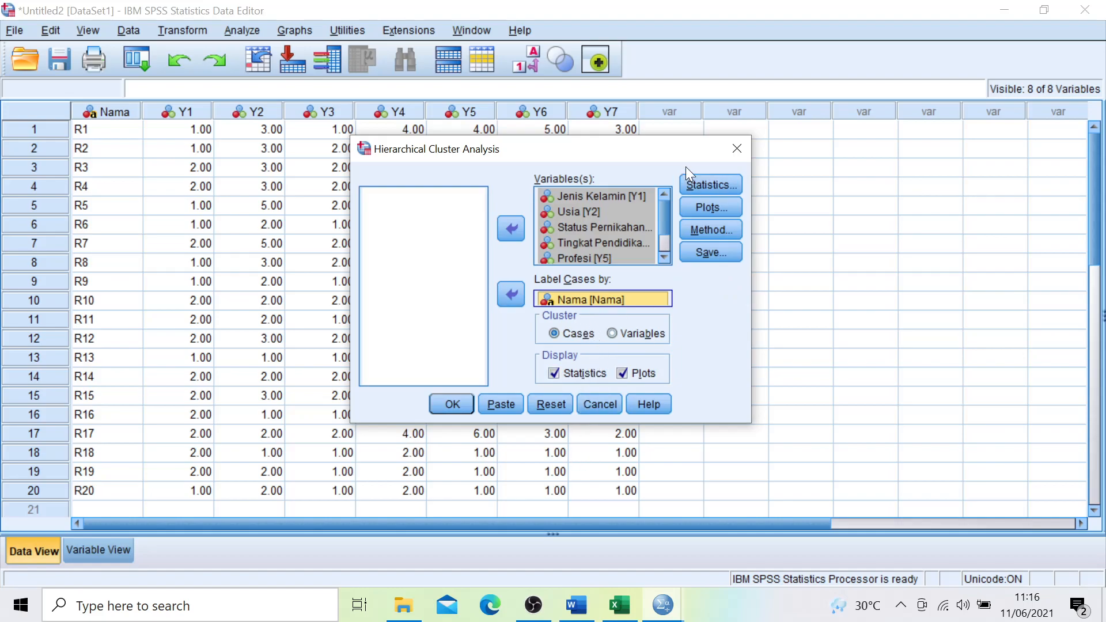
# Include the agglomeration schedule, the dendrogram and a vertical icicle plot of all clusters in the cluster analysis output.
pyautogui.click(693, 182)
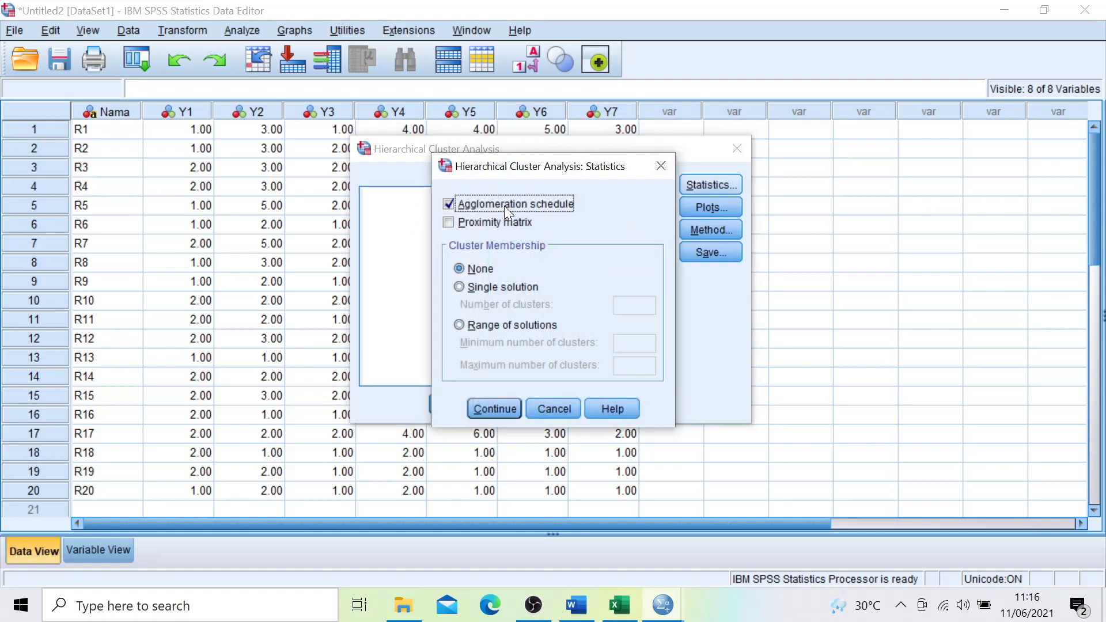
pyautogui.click(493, 413)
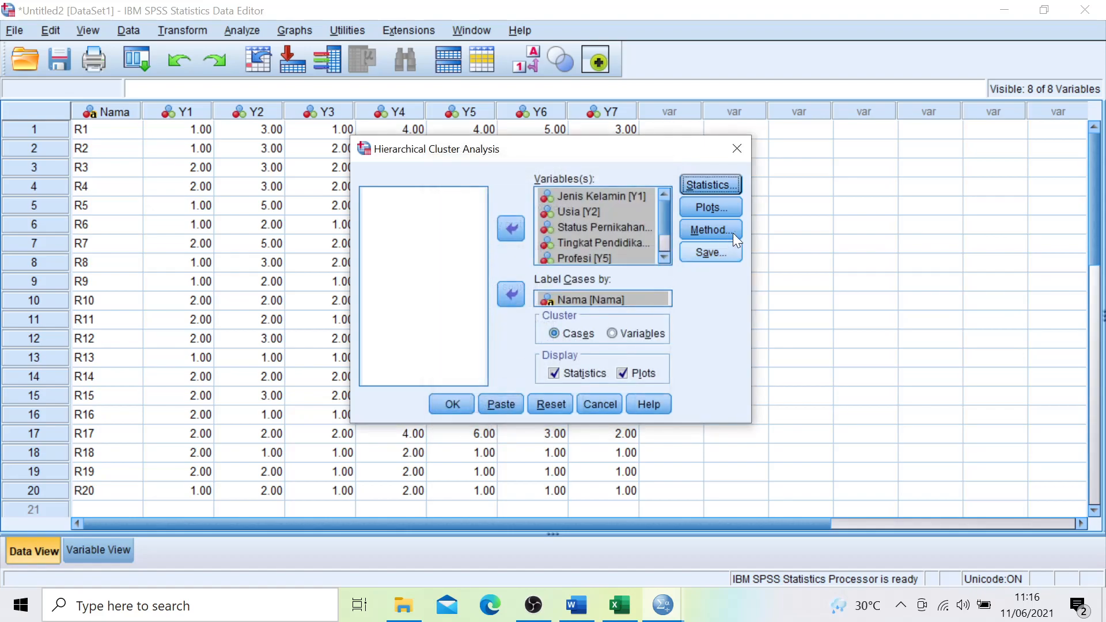
pyautogui.click(730, 205)
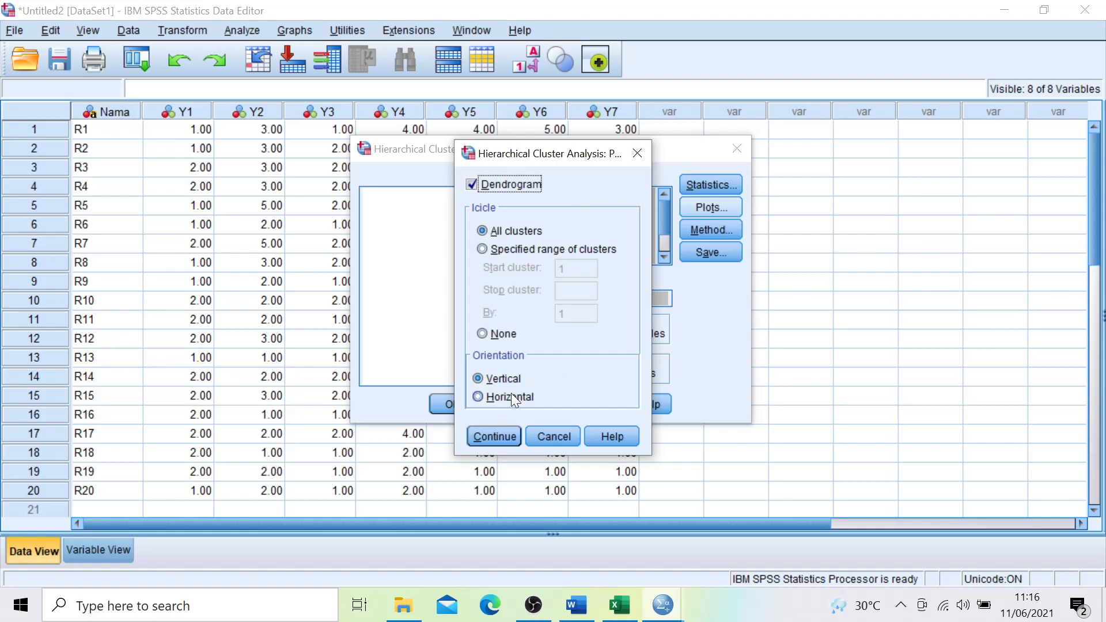
pyautogui.click(494, 436)
# Keep Between-groups linkage with Squared Euclidean distance and no standardization as the cluster method, and run the analysis.
pyautogui.click(714, 226)
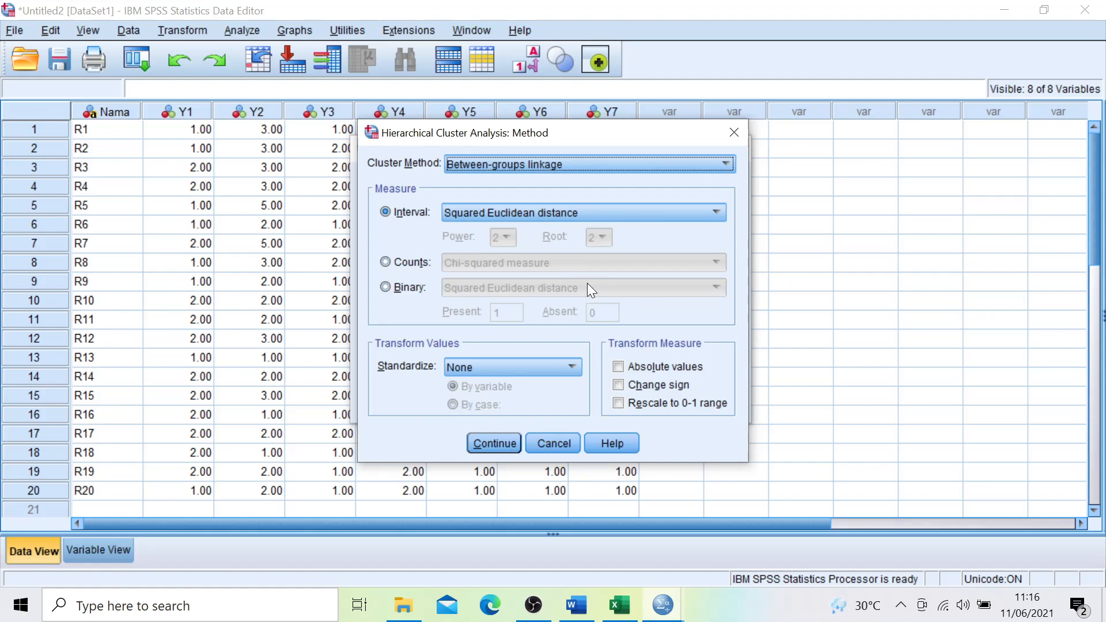
pyautogui.click(468, 371)
pyautogui.click(572, 366)
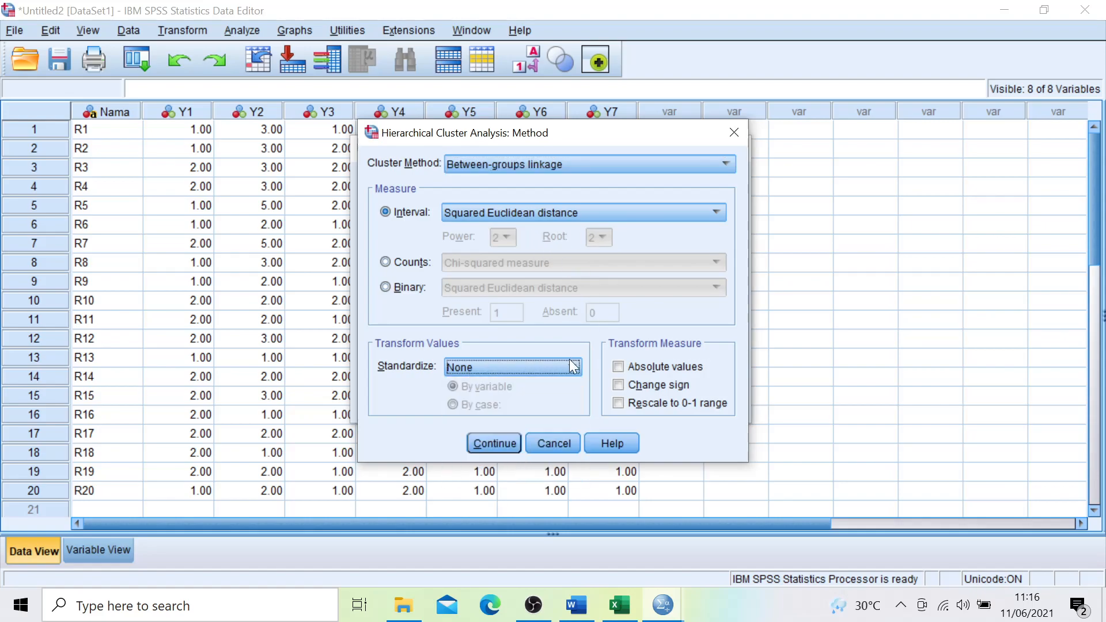
pyautogui.click(507, 441)
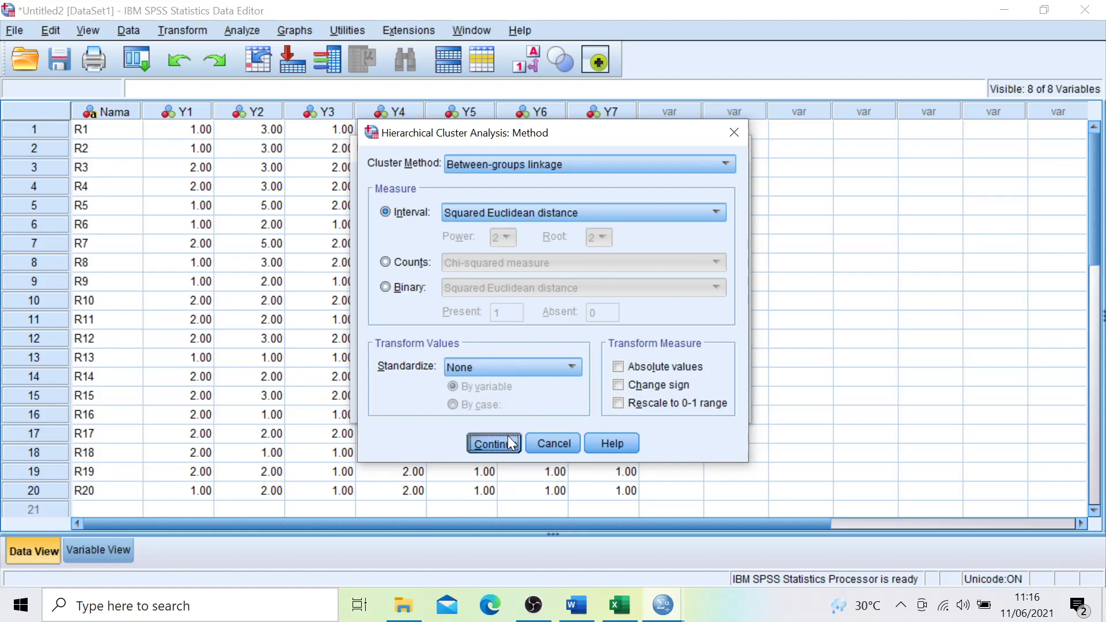
pyautogui.click(436, 409)
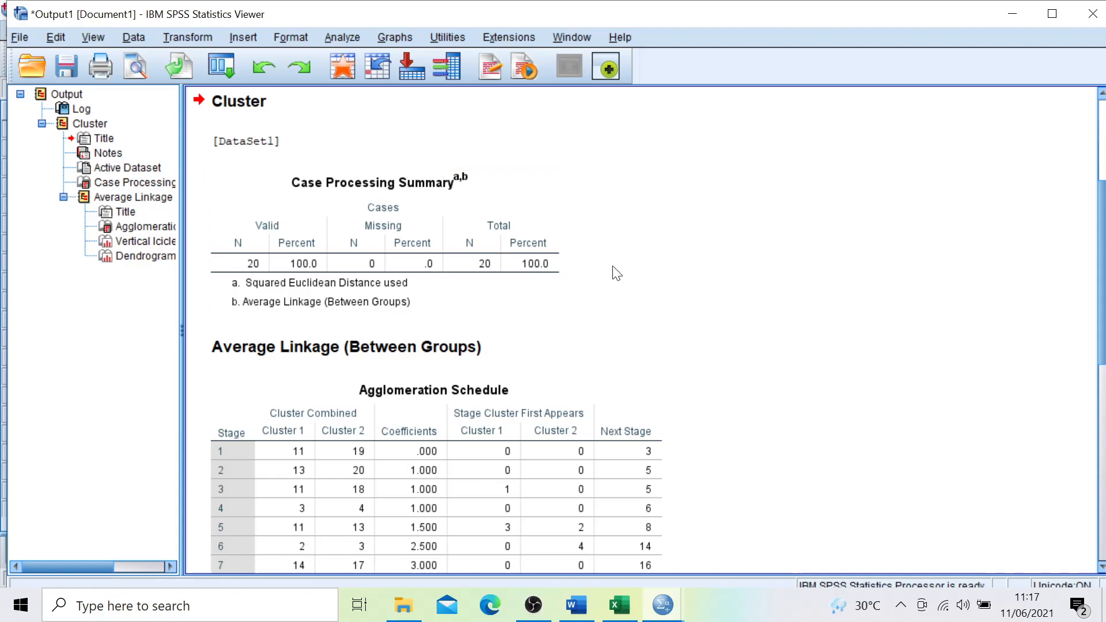
# Examine the agglomeration schedule and dendrogram in the output, and open the Cluster sheet of the Hasil kuesioner workbook in Excel.
pyautogui.scroll(-6, 561, 329)
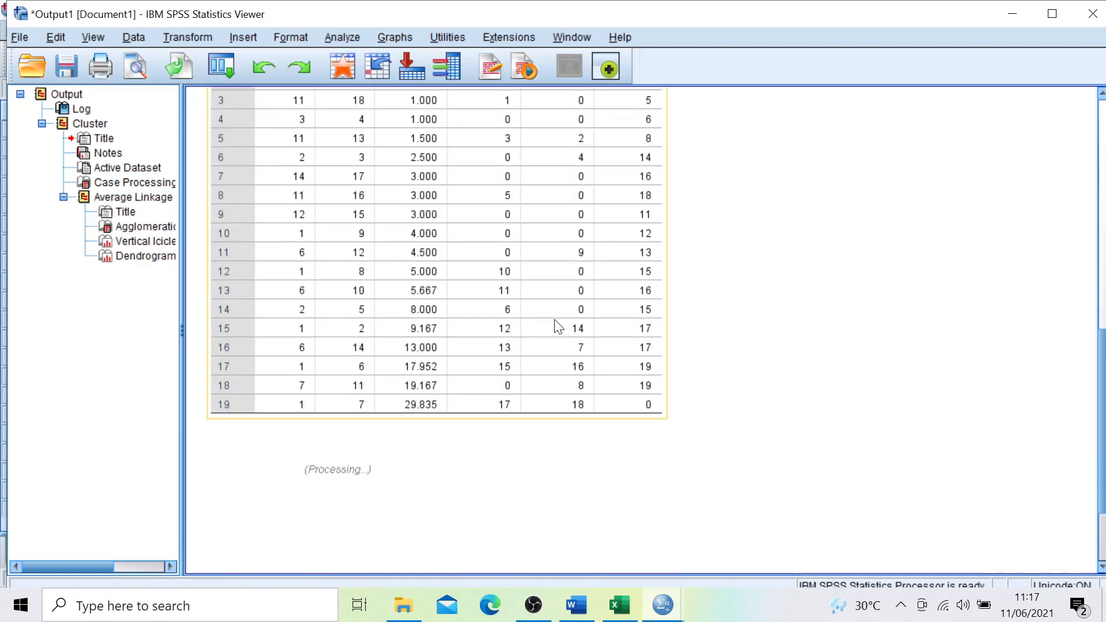
pyautogui.scroll(-15, 558, 325)
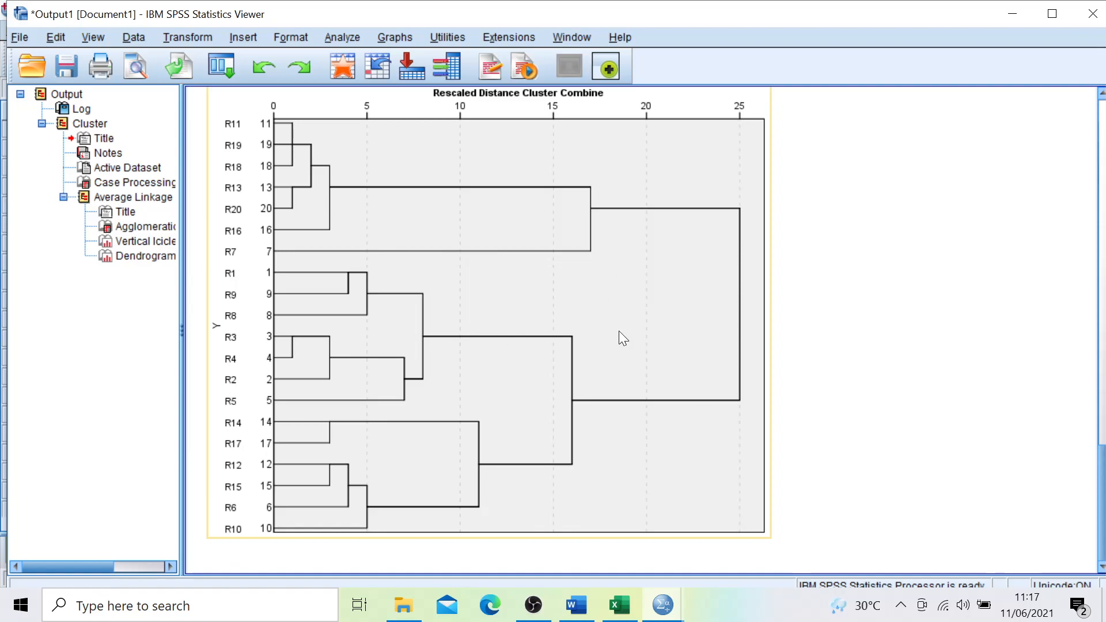
pyautogui.click(619, 605)
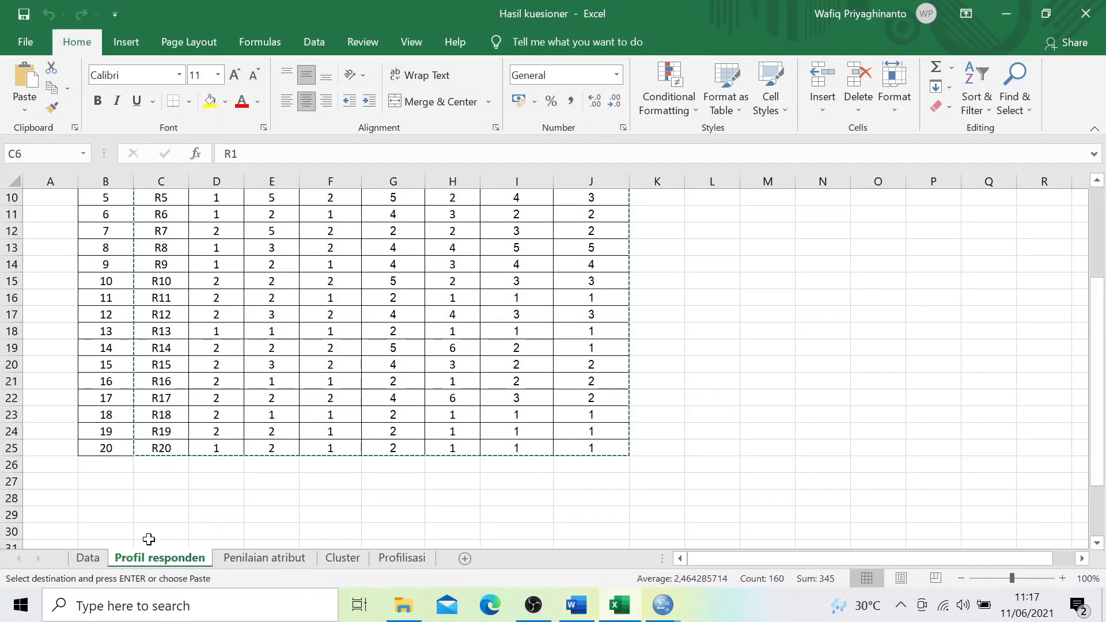
pyautogui.click(341, 562)
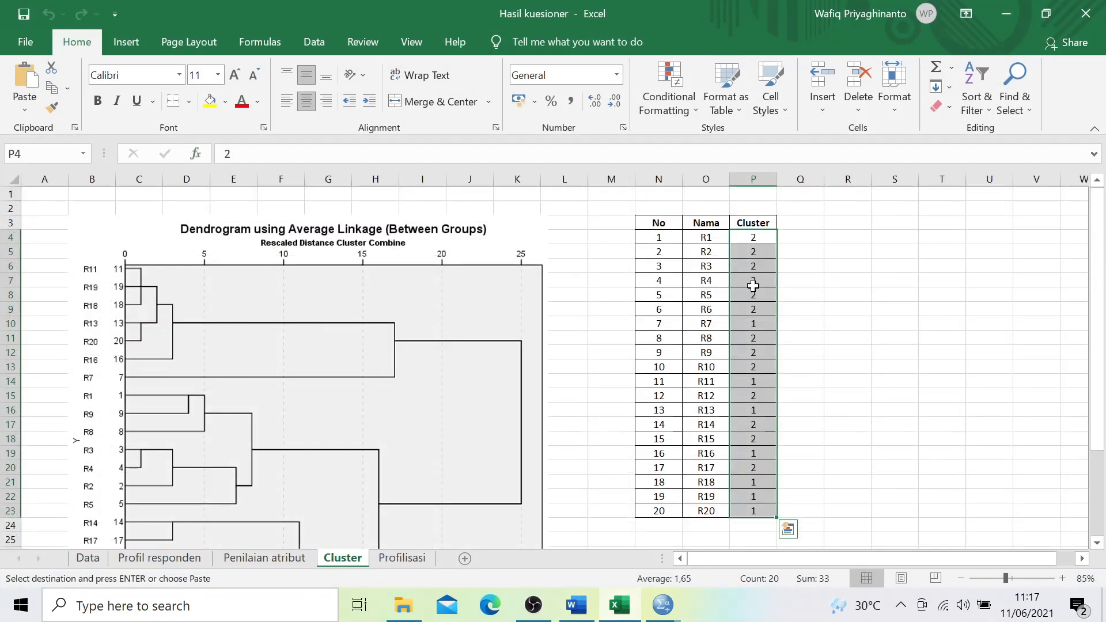
# Compare the dendrogram's groups with the cluster numbers assigned to respondents R1 to R20 in the table beside it.
pyautogui.moveTo(658, 223); pyautogui.dragTo(749, 513)
pyautogui.click(726, 240)
pyautogui.click(841, 241)
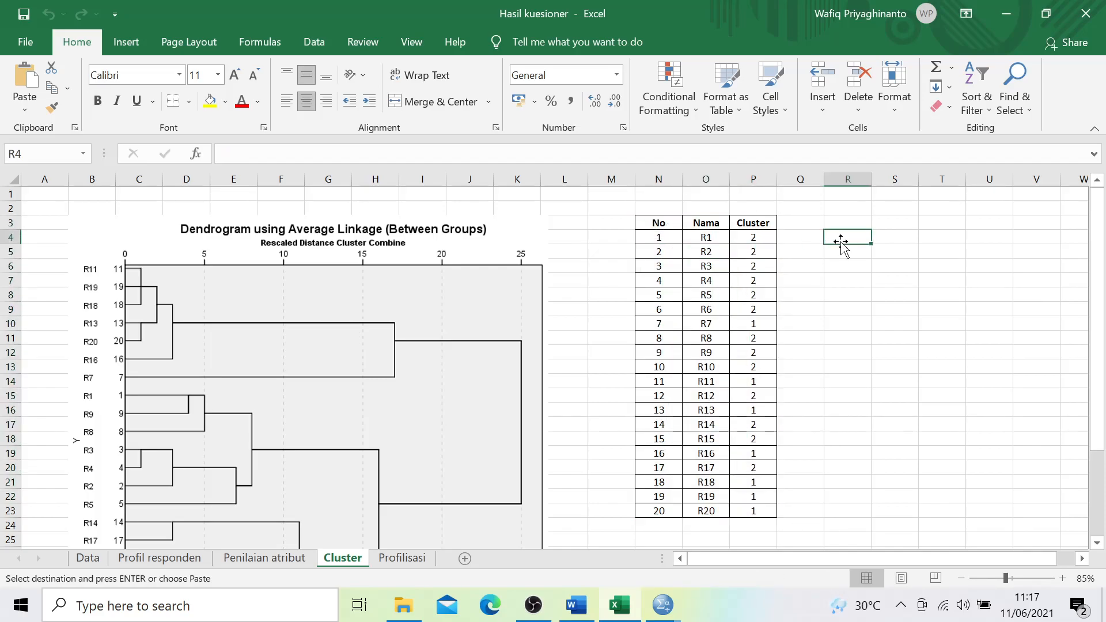
pyautogui.click(699, 241)
pyautogui.click(710, 511)
pyautogui.click(753, 239)
pyautogui.scroll(-2, 274, 345)
pyautogui.scroll(2, 274, 346)
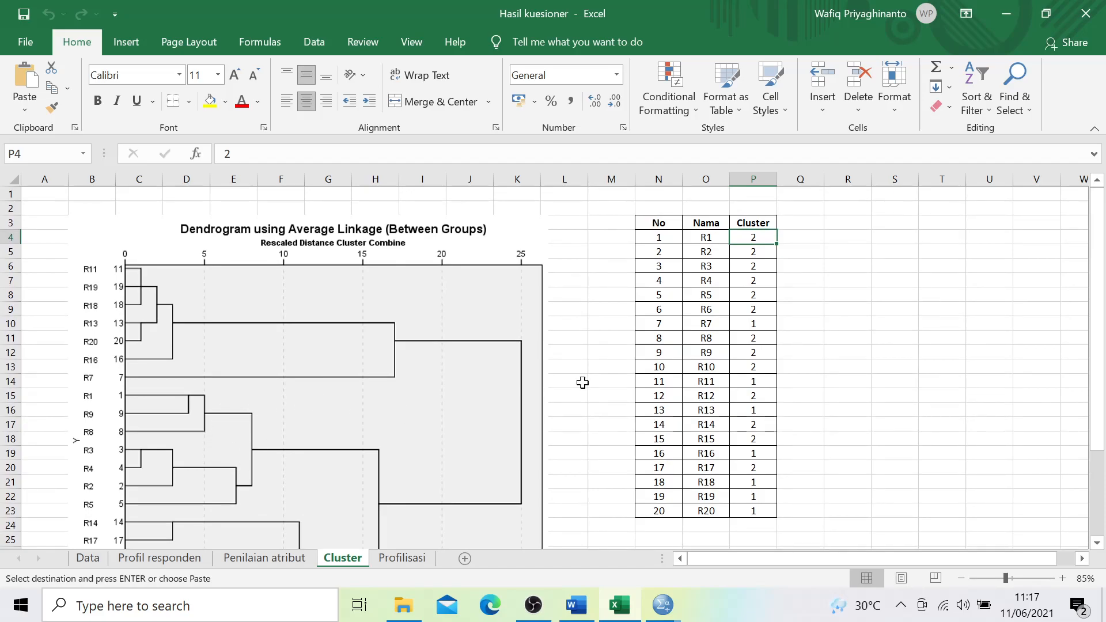
pyautogui.scroll(-1, 583, 382)
pyautogui.scroll(1, 469, 286)
pyautogui.moveTo(747, 326); pyautogui.dragTo(749, 340)
pyautogui.write('1 2')
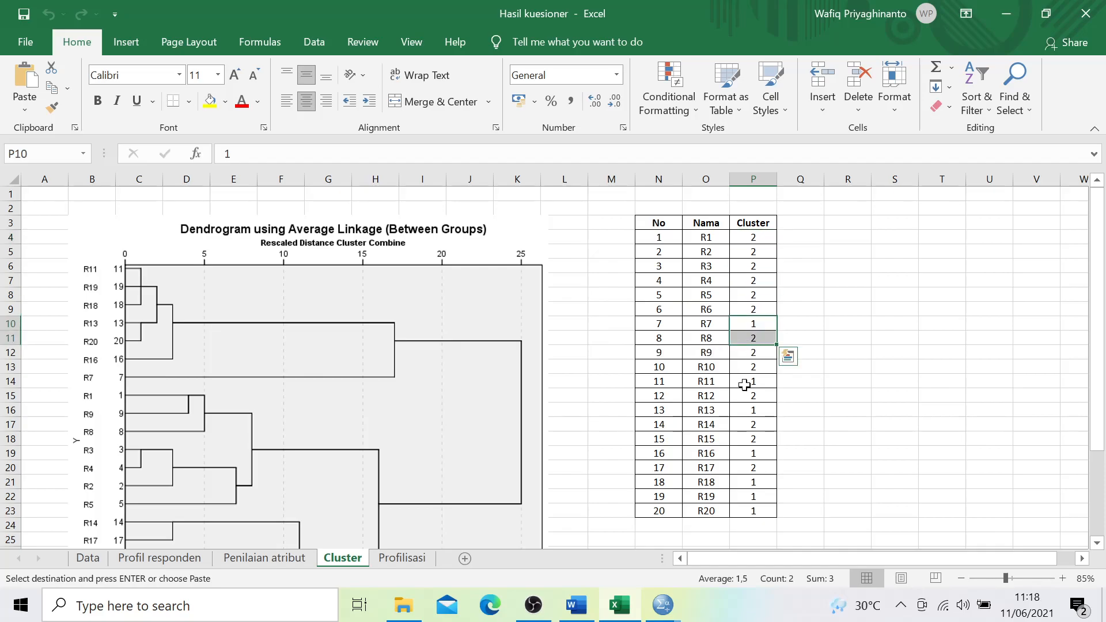
pyautogui.moveTo(746, 384); pyautogui.dragTo(757, 398)
pyautogui.click(760, 413)
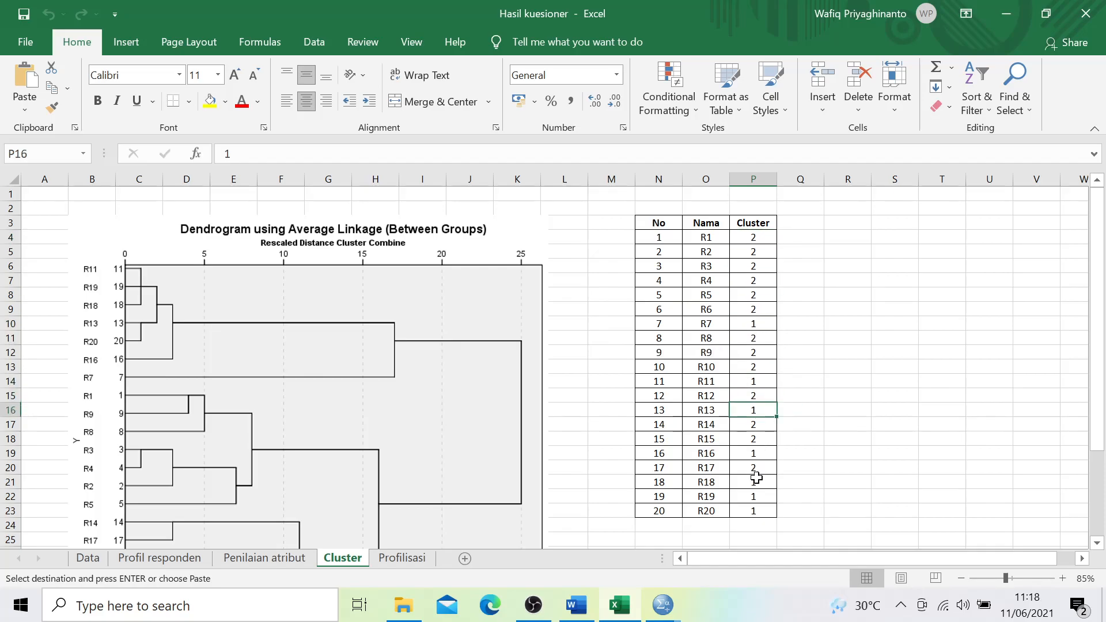
pyautogui.scroll(-2, 217, 365)
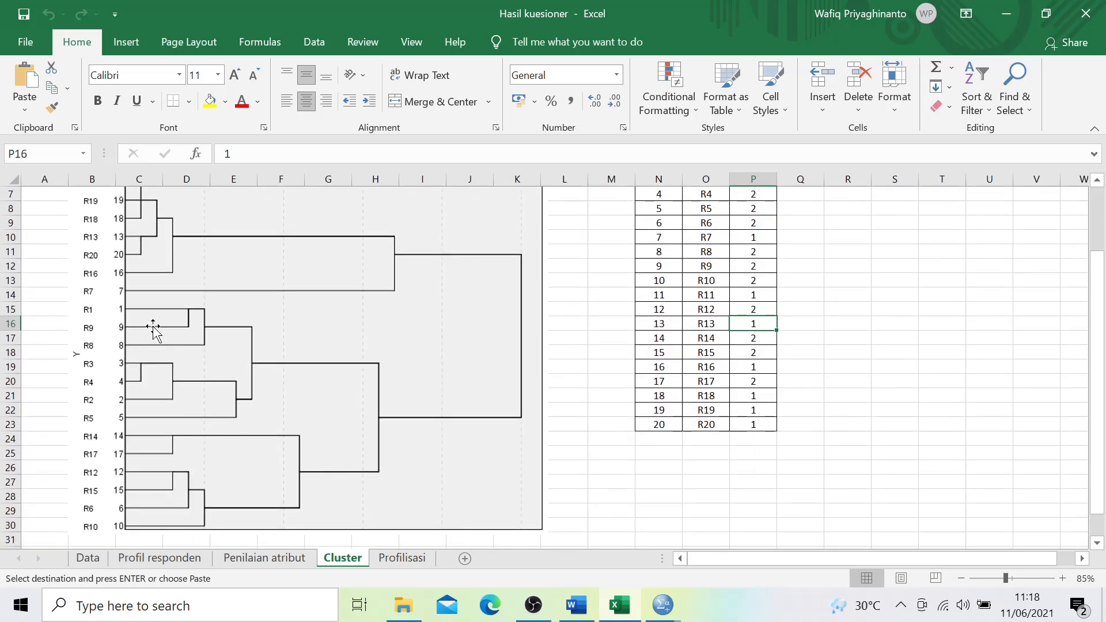
pyautogui.scroll(2, 772, 306)
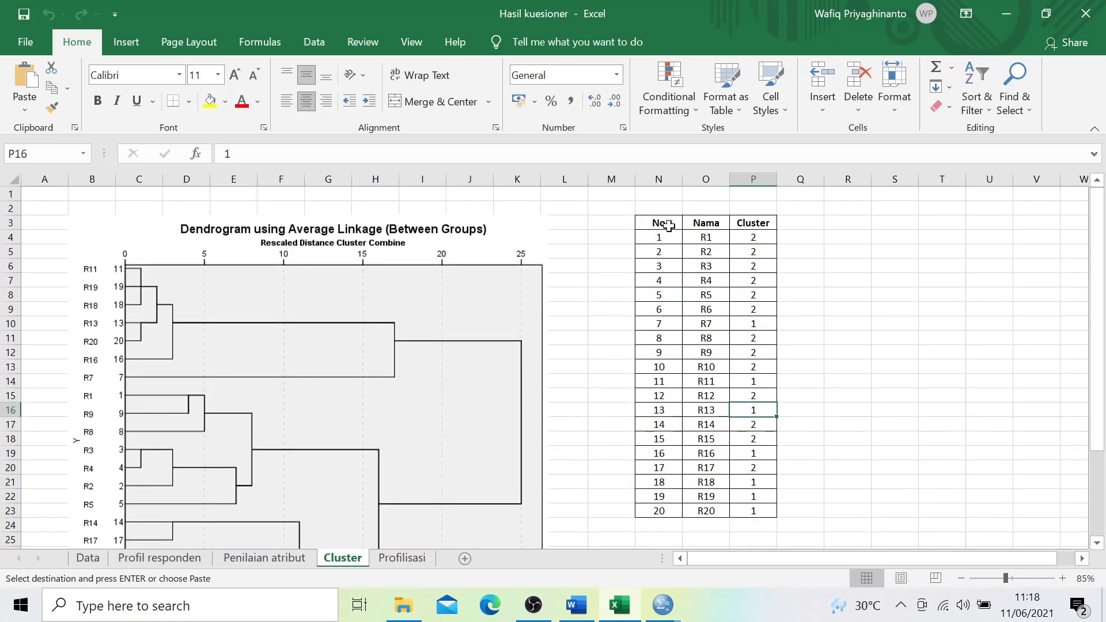
# Select the cluster numbers in cells P4:P23 of the Cluster sheet and switch to the SPSS data editor.
pyautogui.moveTo(650, 219); pyautogui.dragTo(755, 507)
pyautogui.hotkey('ctrl', 'c')
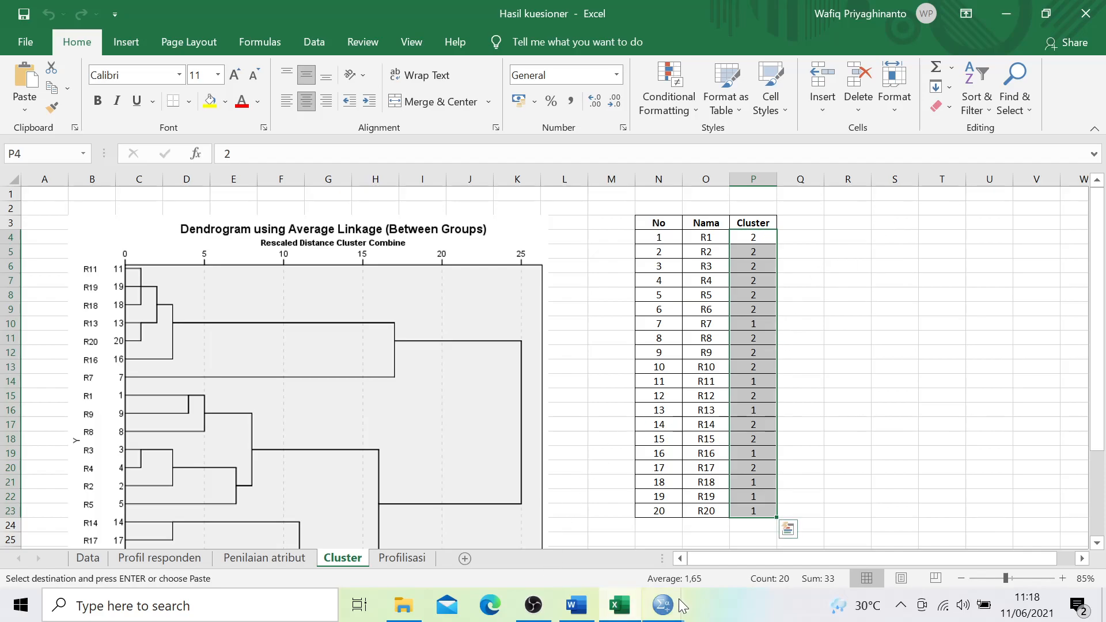
pyautogui.moveTo(664, 605)
pyautogui.click(715, 547)
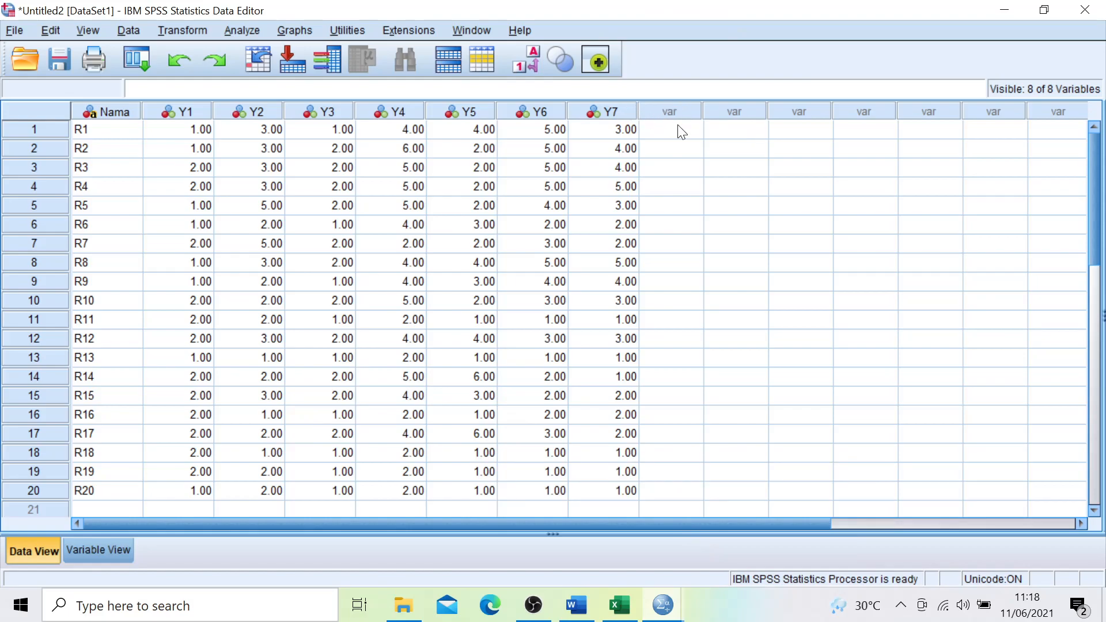
# Add a numeric variable named Cluster below Y7, with the label Cluster and the measurement level Nominal.
pyautogui.click(112, 551)
pyautogui.click(108, 263)
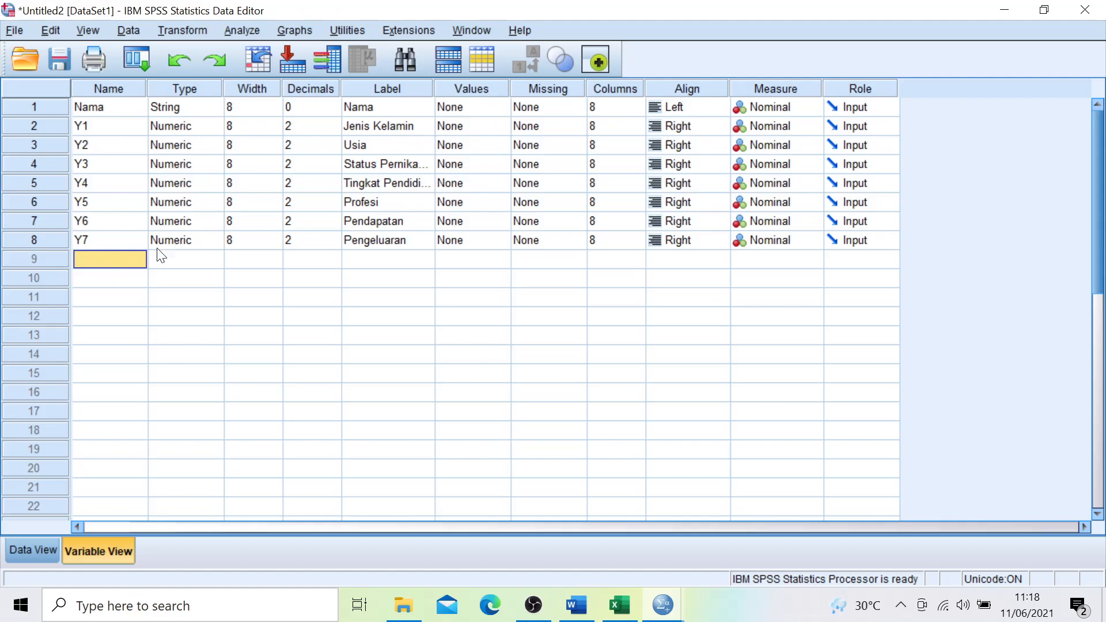
pyautogui.write('Cluster')
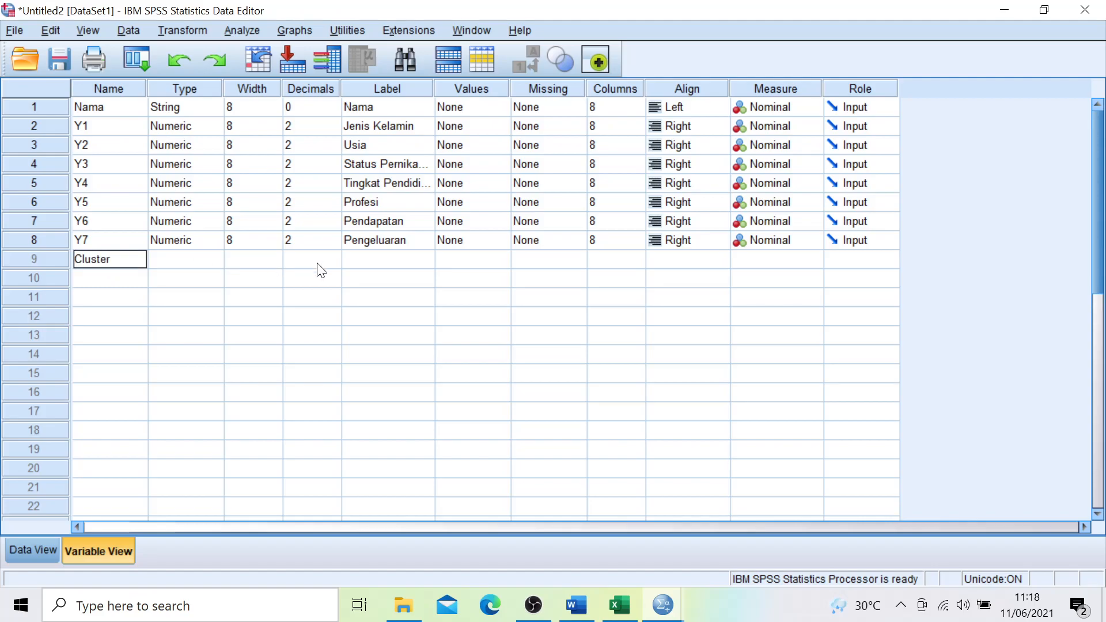
pyautogui.press('Tab')
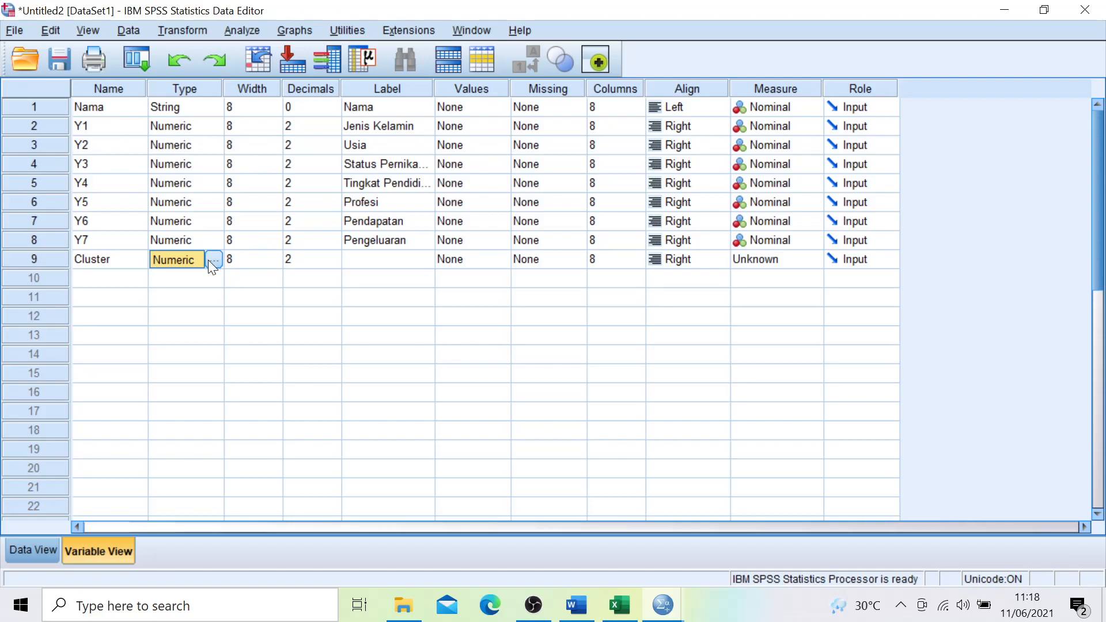
pyautogui.click(363, 262)
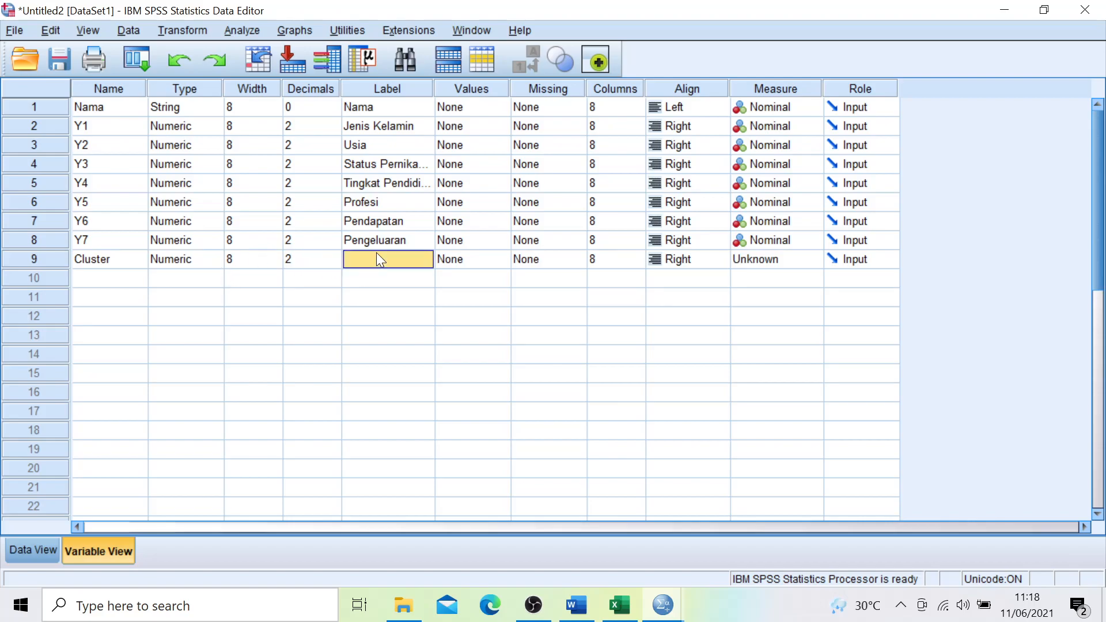
pyautogui.write('Cluster')
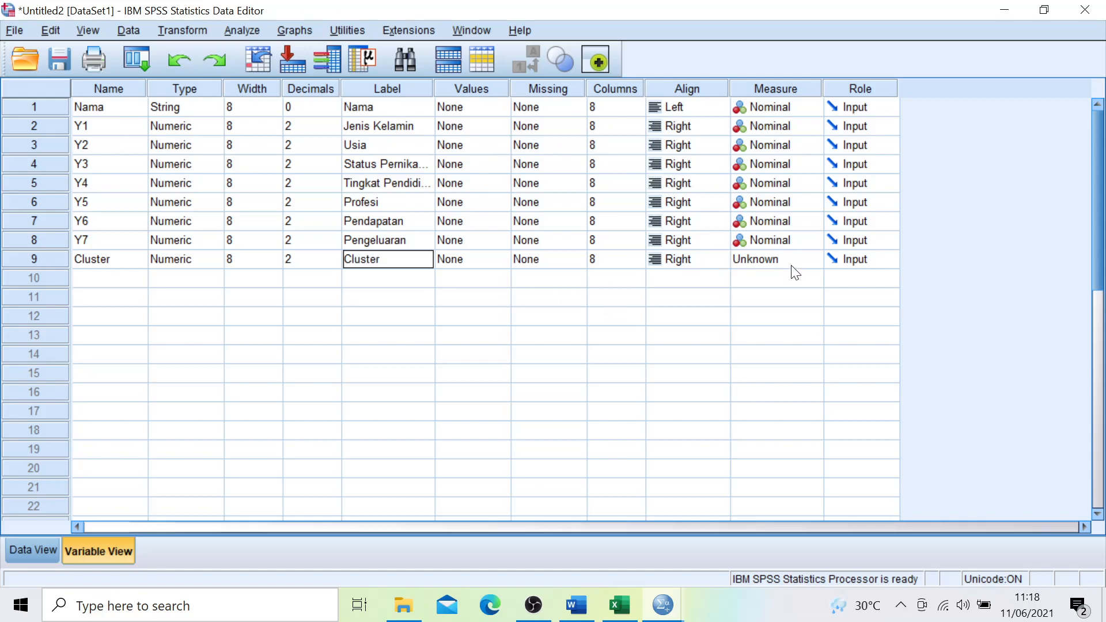
pyautogui.click(813, 259)
pyautogui.click(789, 311)
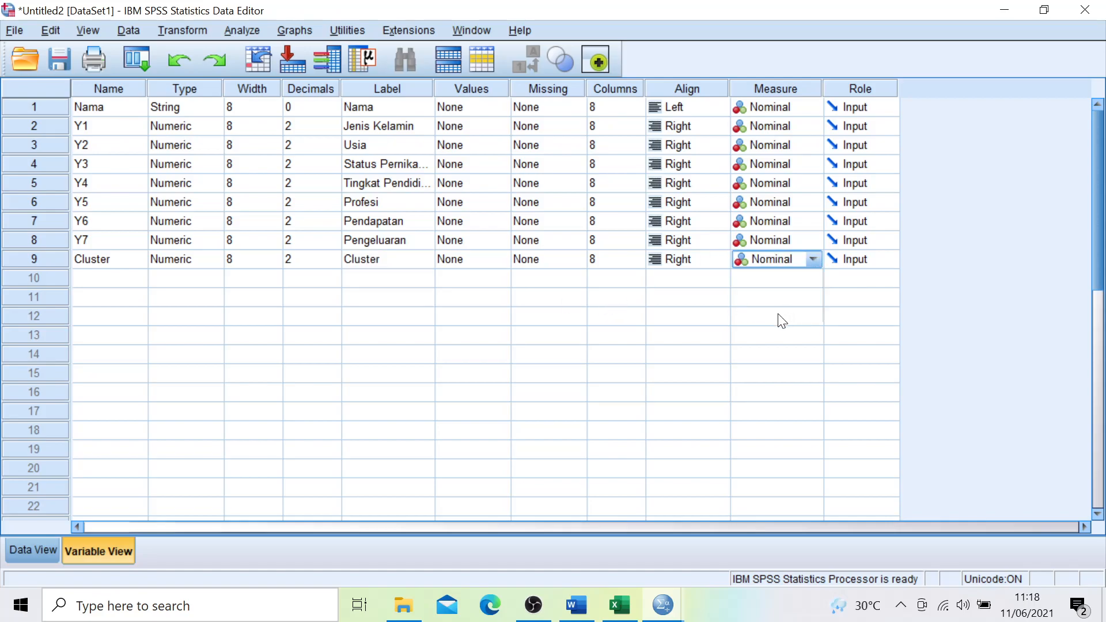
# Copy the cluster numbers from cells P4:P23 of the Excel Cluster sheet into the Cluster column for R1 to R20 in SPSS.
pyautogui.click(37, 555)
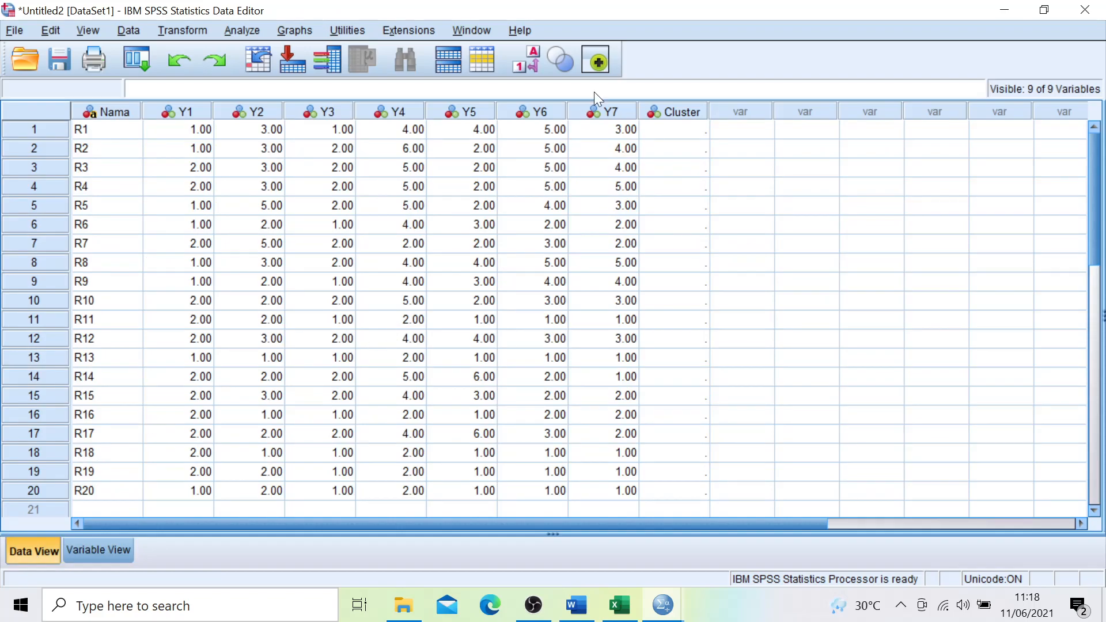
pyautogui.click(618, 599)
pyautogui.moveTo(753, 237); pyautogui.dragTo(763, 509)
pyautogui.hotkey('ctrl', 'v')
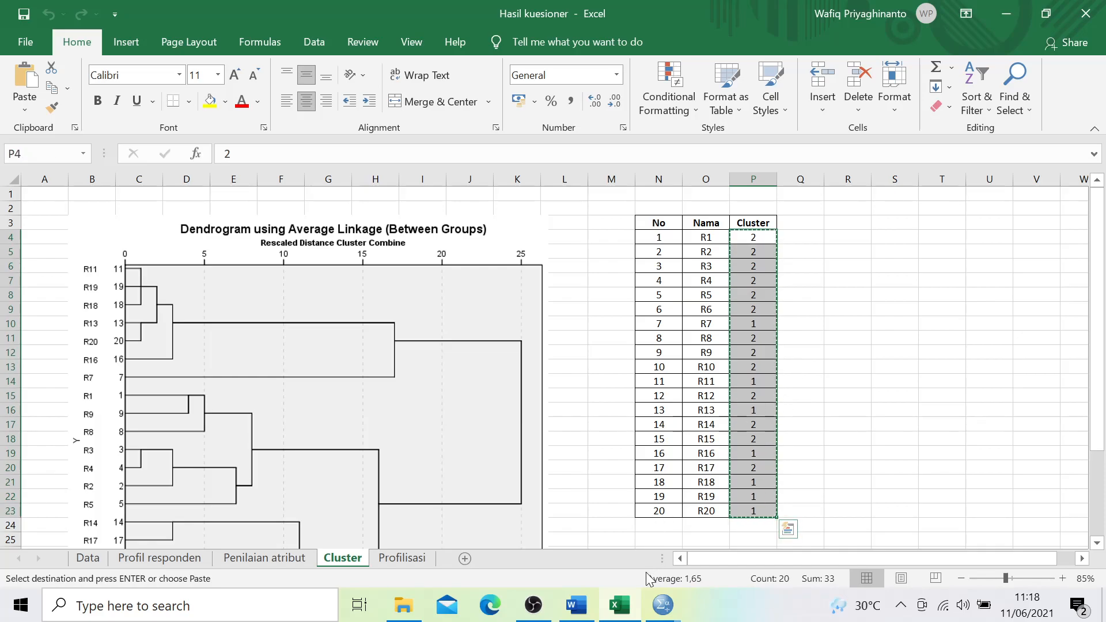
pyautogui.click(662, 605)
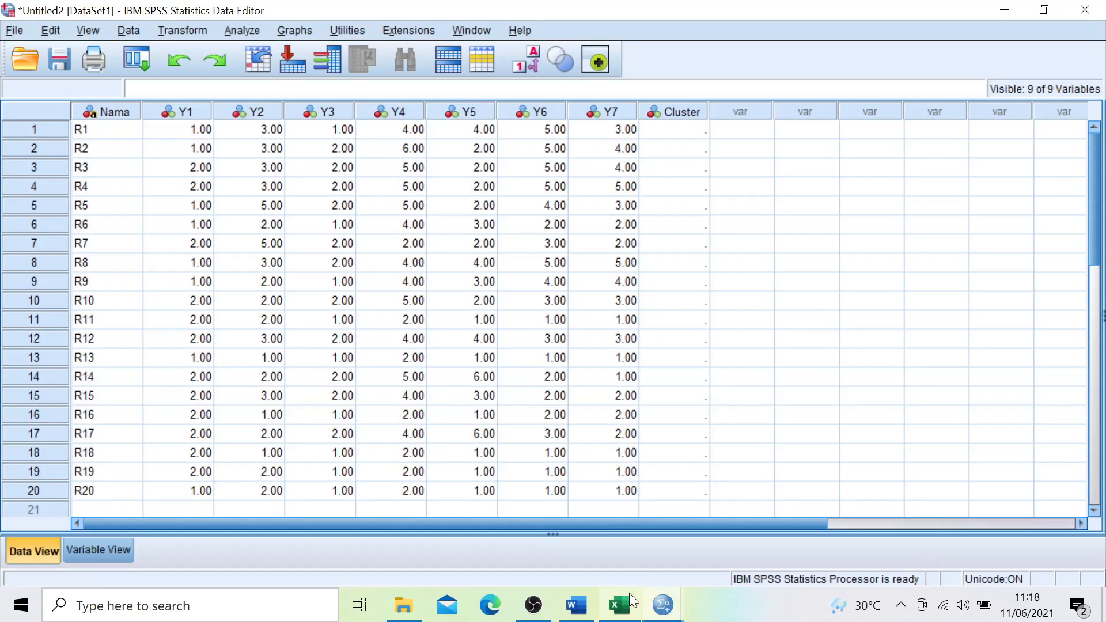
pyautogui.click(675, 132)
pyautogui.write('2.00 2.00 2.00 2.00 2.00 2.00 1.00 2.00 2.00 2.00 1.00 2.00 1.00 2.00 2.00 1.00 2.00 1.00 1.00 1.00')
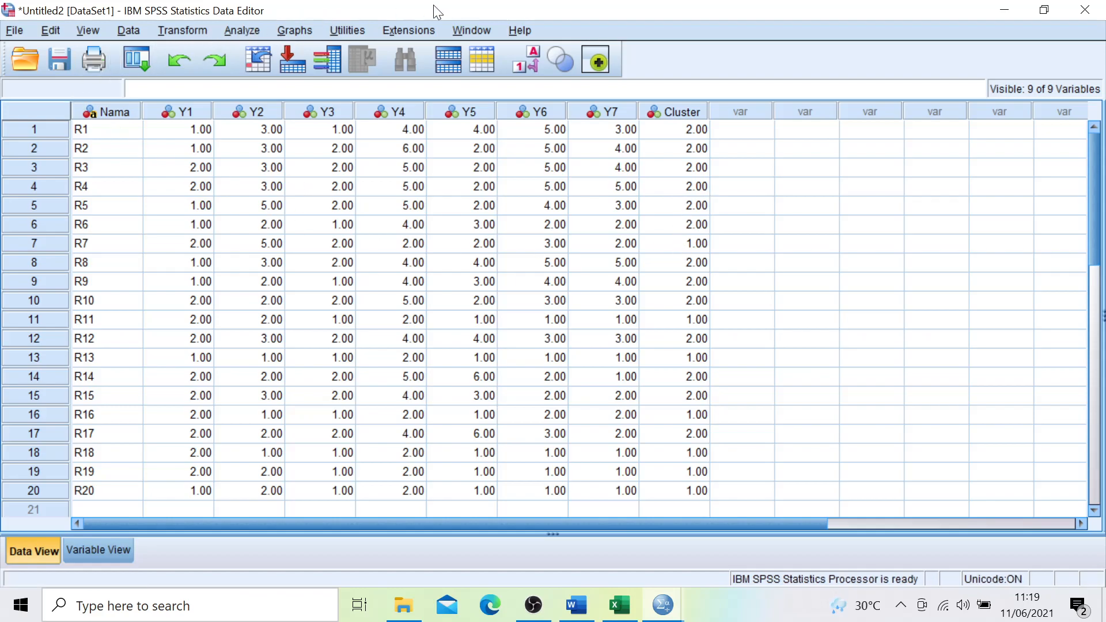
# Set up a Crosstabs analysis with Jenis Kelamin [Y1] through Pengeluaran [Y7] as row variables and Cluster as the column variable.
pyautogui.click(251, 28)
pyautogui.click(251, 32)
pyautogui.click(251, 32)
pyautogui.moveTo(268, 64)
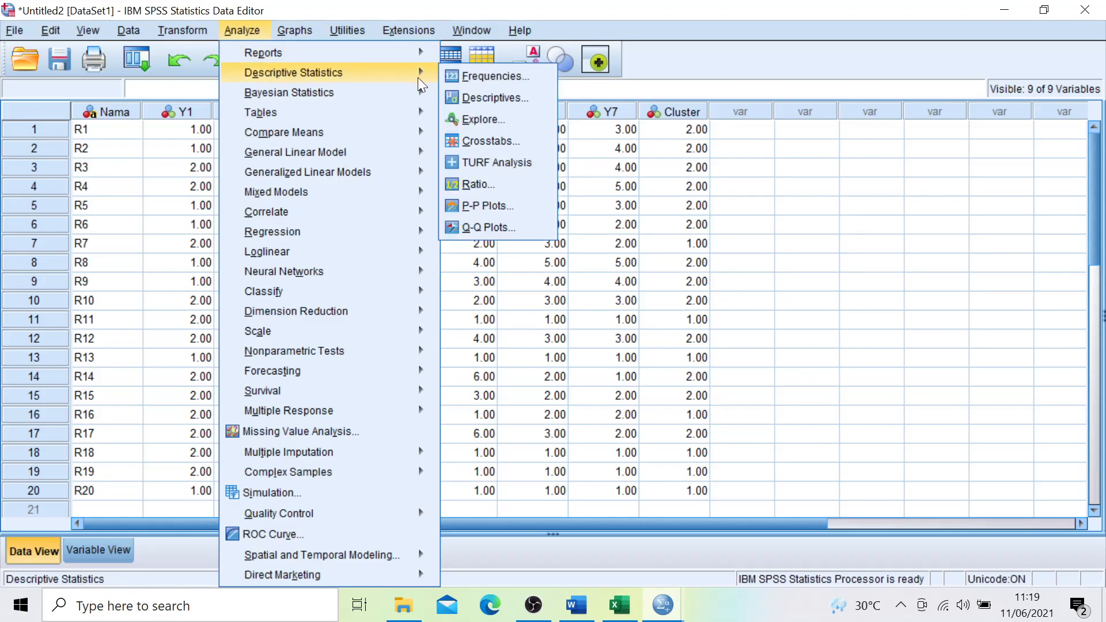
pyautogui.click(487, 135)
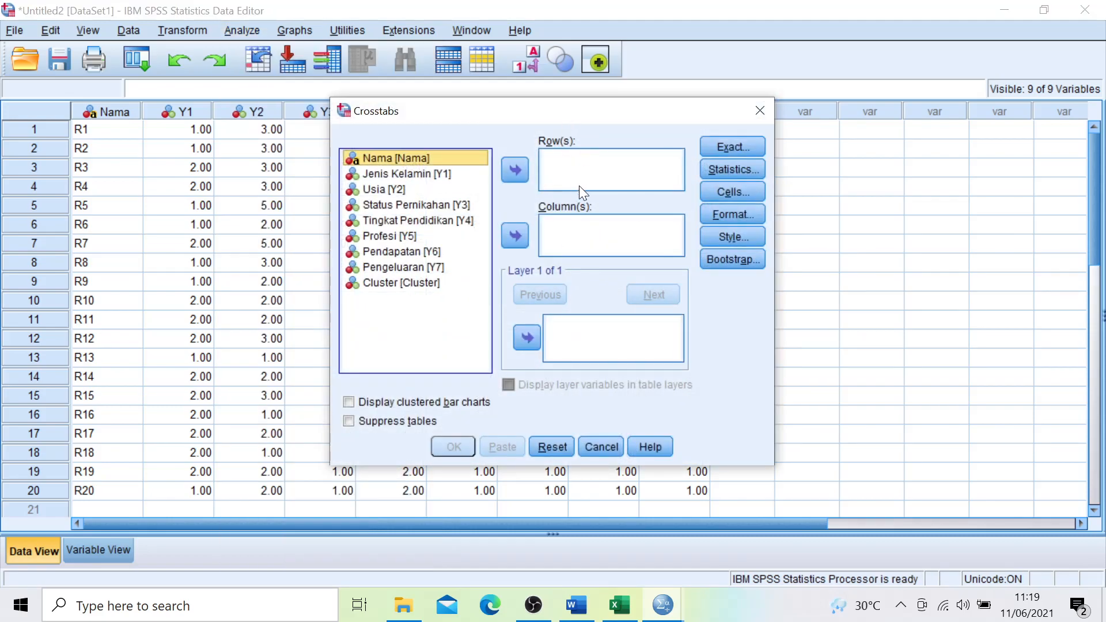
pyautogui.click(448, 175)
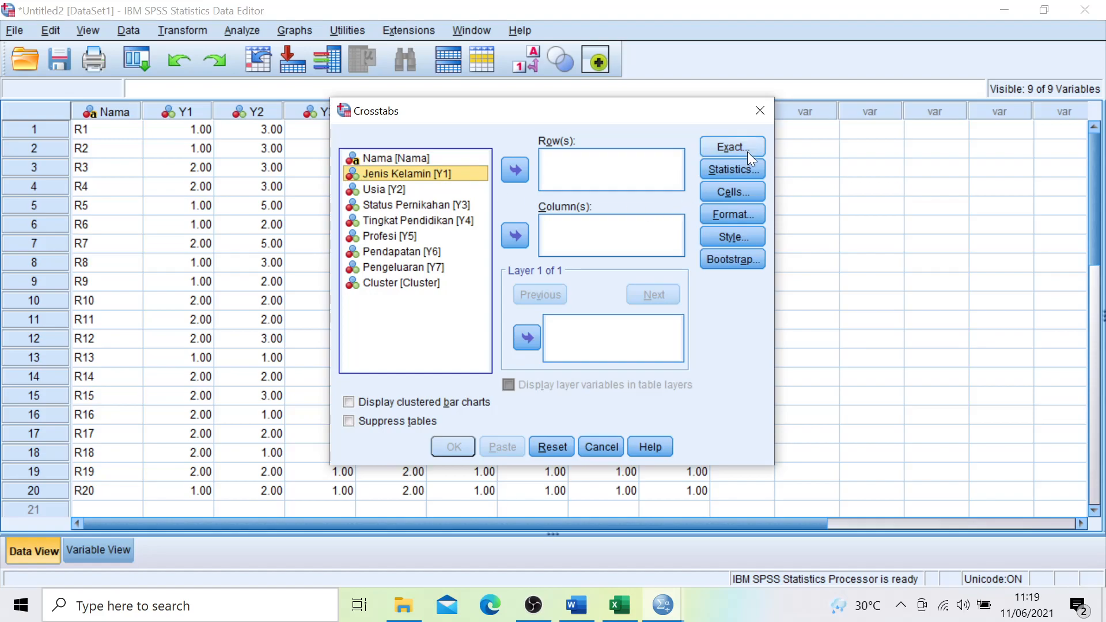
pyautogui.hotkey('shift', 'Down')
pyautogui.hotkey('shift', 'Down')
pyautogui.hotkey('shift', 'Down')
pyautogui.hotkey('shift', 'Down')
pyautogui.hotkey('shift', 'Down')
pyautogui.hotkey('shift', 'Down')
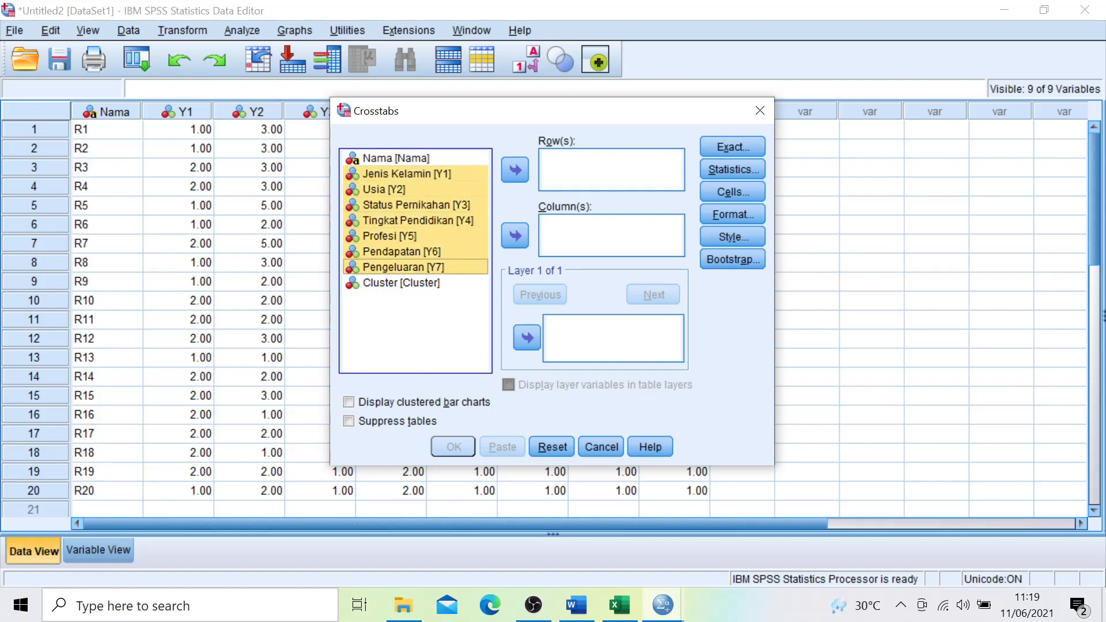
pyautogui.click(522, 162)
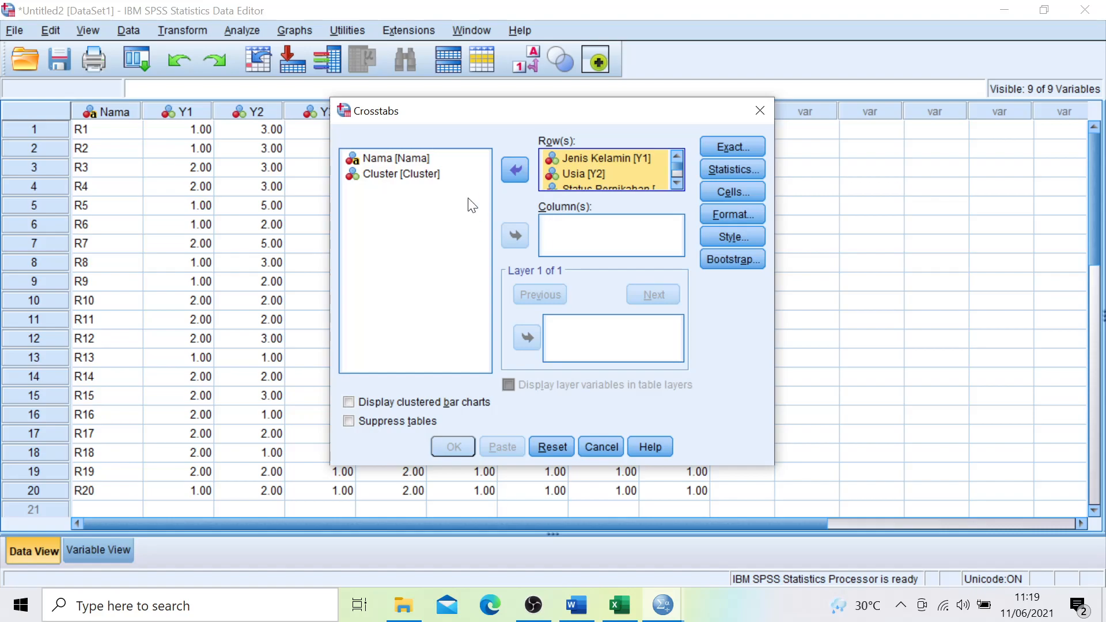
pyautogui.click(366, 174)
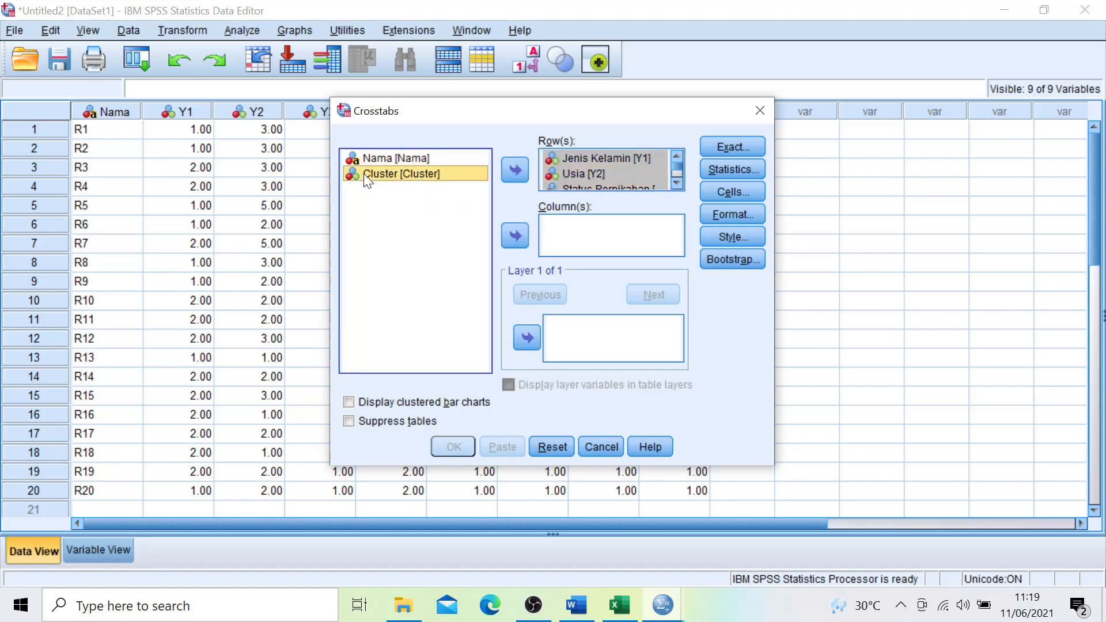
pyautogui.click(517, 238)
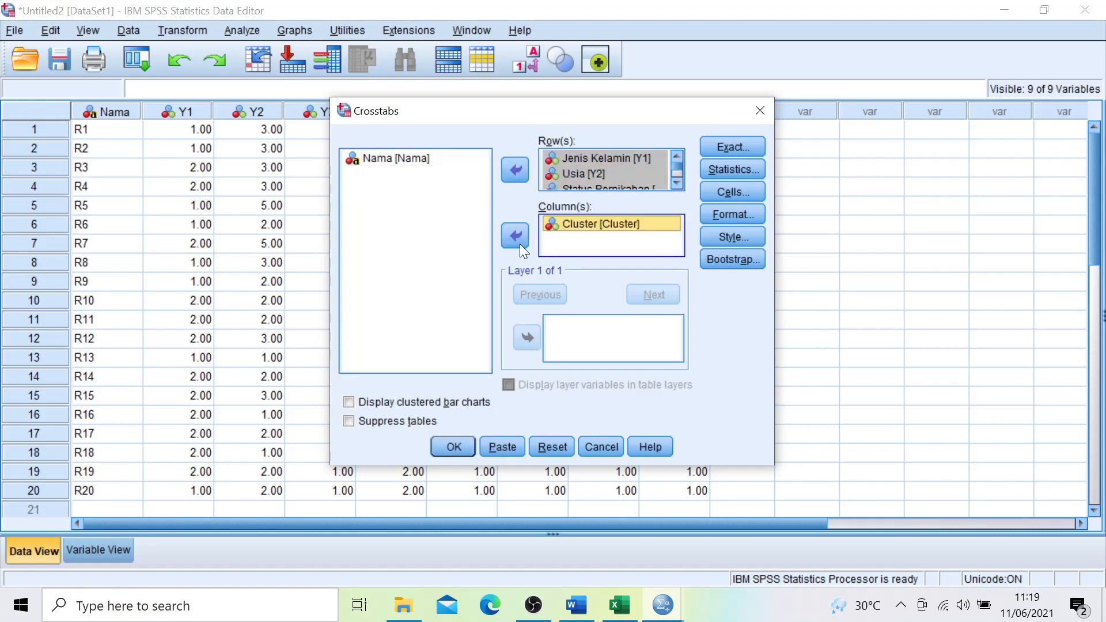
# Keep the exact tests at Asymptotic only and request the Correlations statistic for the crosstabs.
pyautogui.click(720, 147)
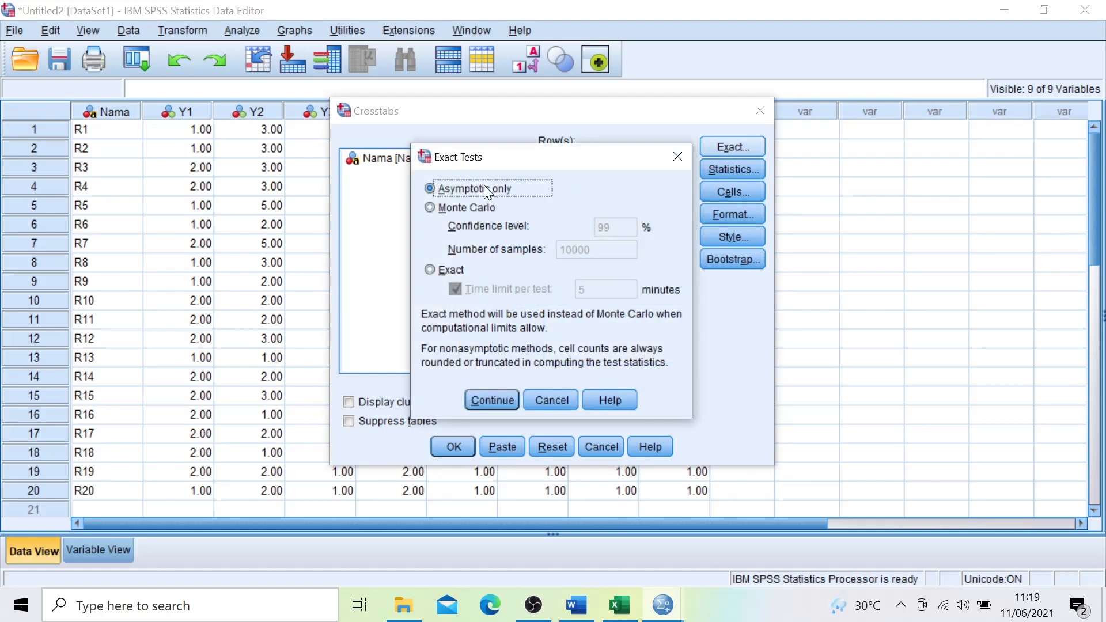
pyautogui.click(503, 405)
pyautogui.click(730, 170)
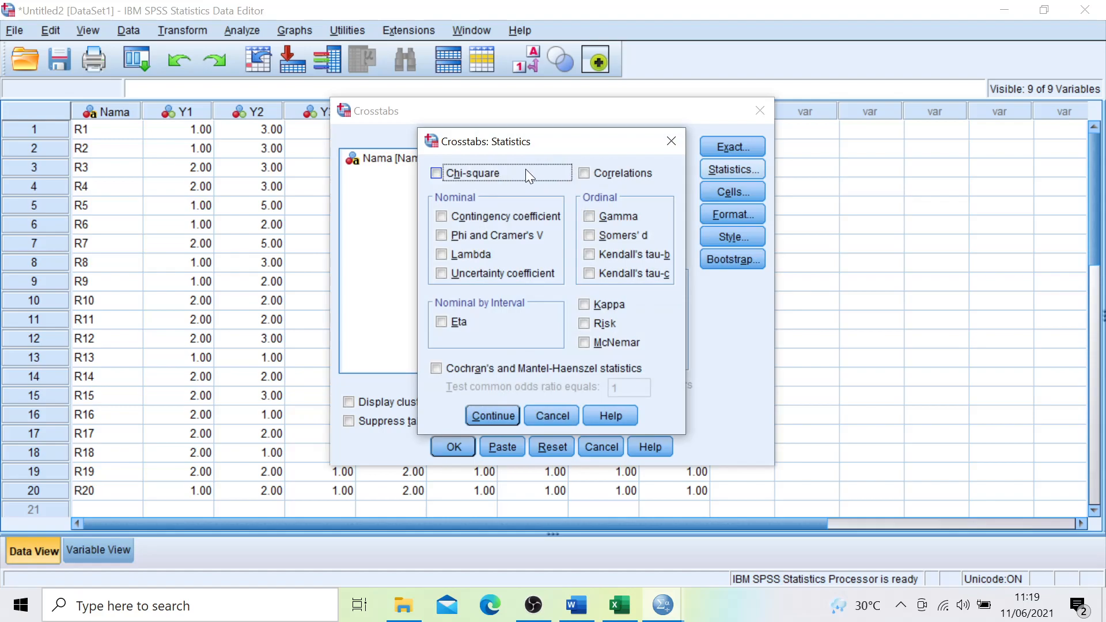
pyautogui.click(585, 173)
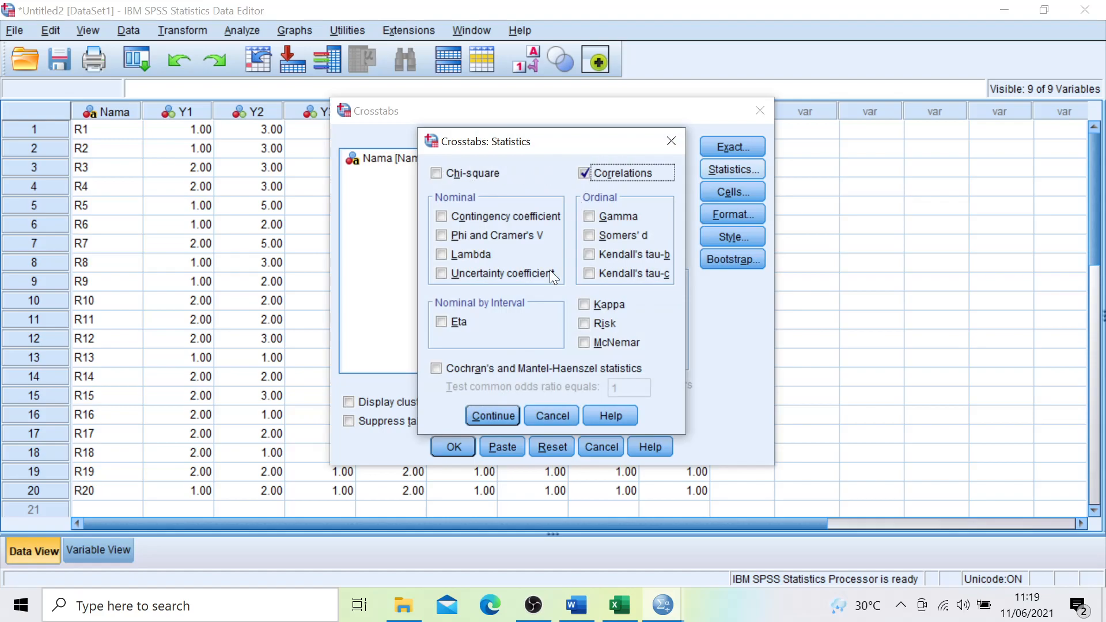
pyautogui.click(486, 417)
# Add total percentages and unstandardized residuals to the crosstab cell display alongside the observed counts.
pyautogui.click(751, 190)
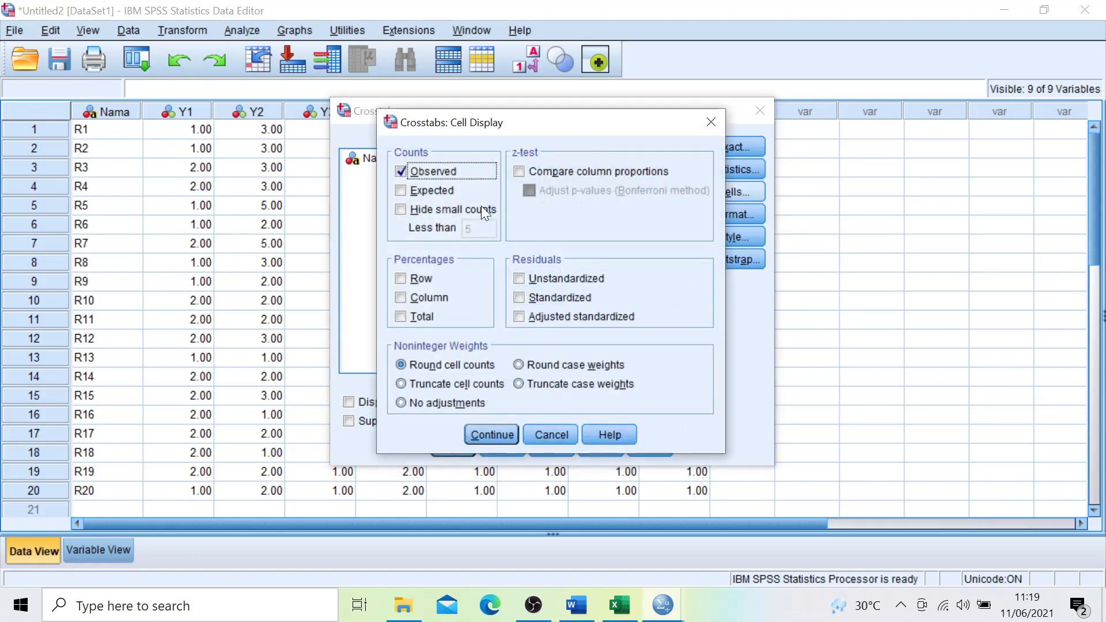
pyautogui.click(414, 317)
pyautogui.click(531, 278)
pyautogui.click(491, 432)
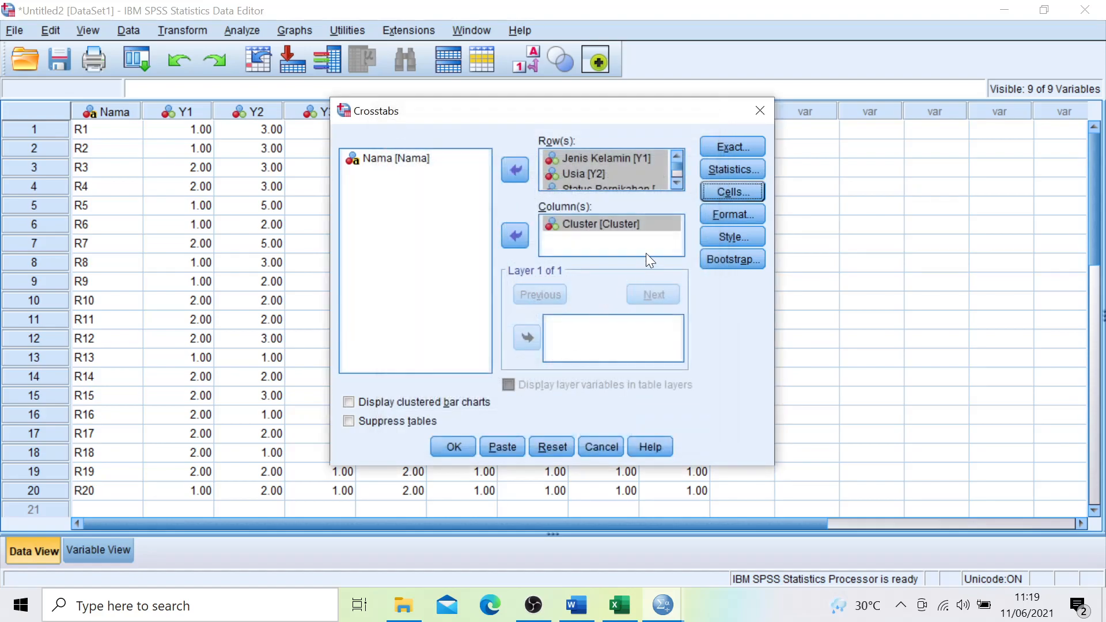
# Keep the table rows in ascending order and run the Crosstabs analysis.
pyautogui.click(710, 213)
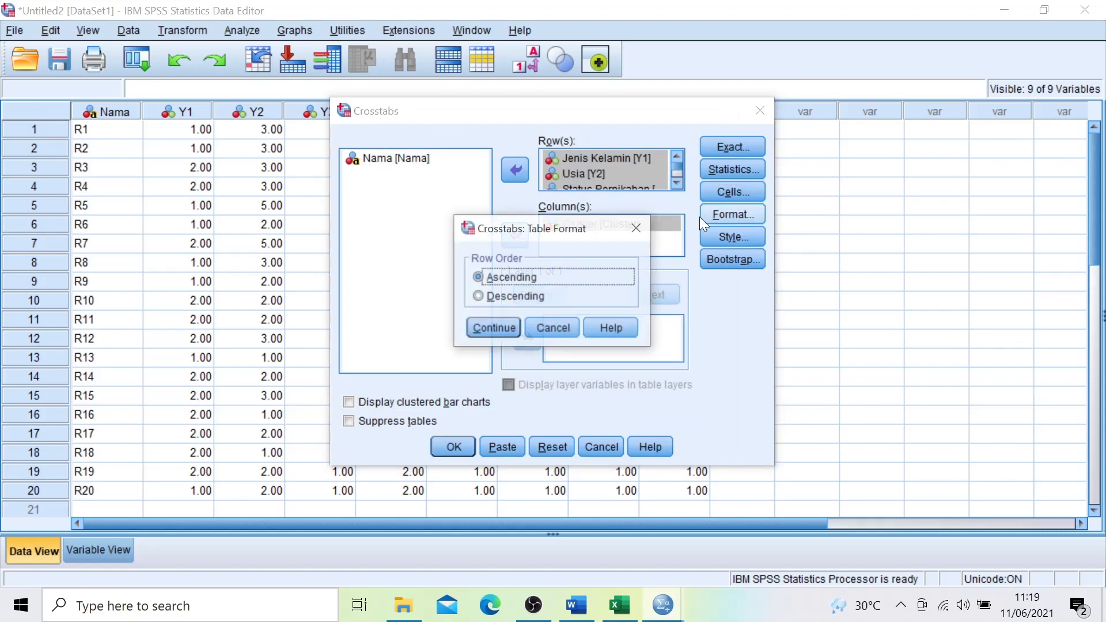
pyautogui.click(484, 326)
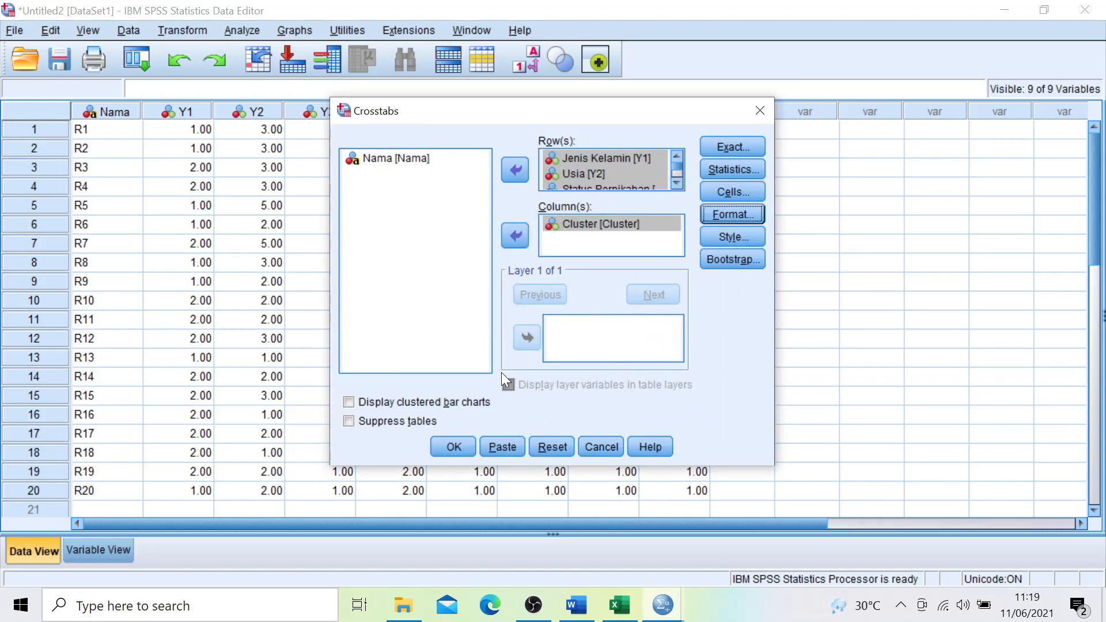
pyautogui.click(461, 441)
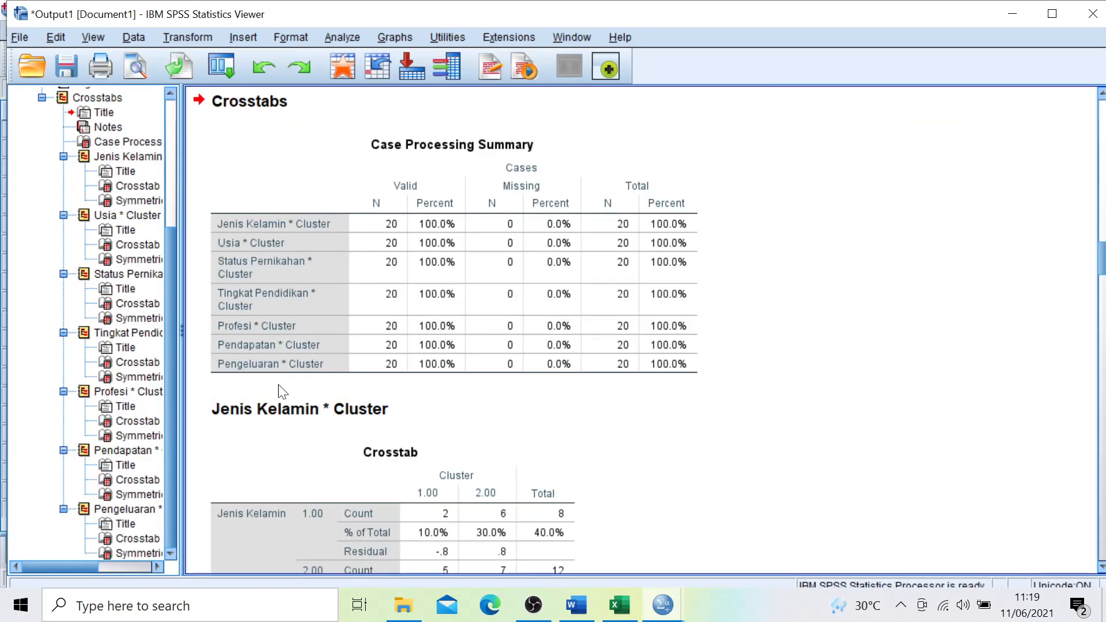
# Examine the crosstabs and symmetric measures by cluster for Jenis Kelamin, Usia, Status Pernikahan and Tingkat Pendidikan.
pyautogui.scroll(-5, 458, 270)
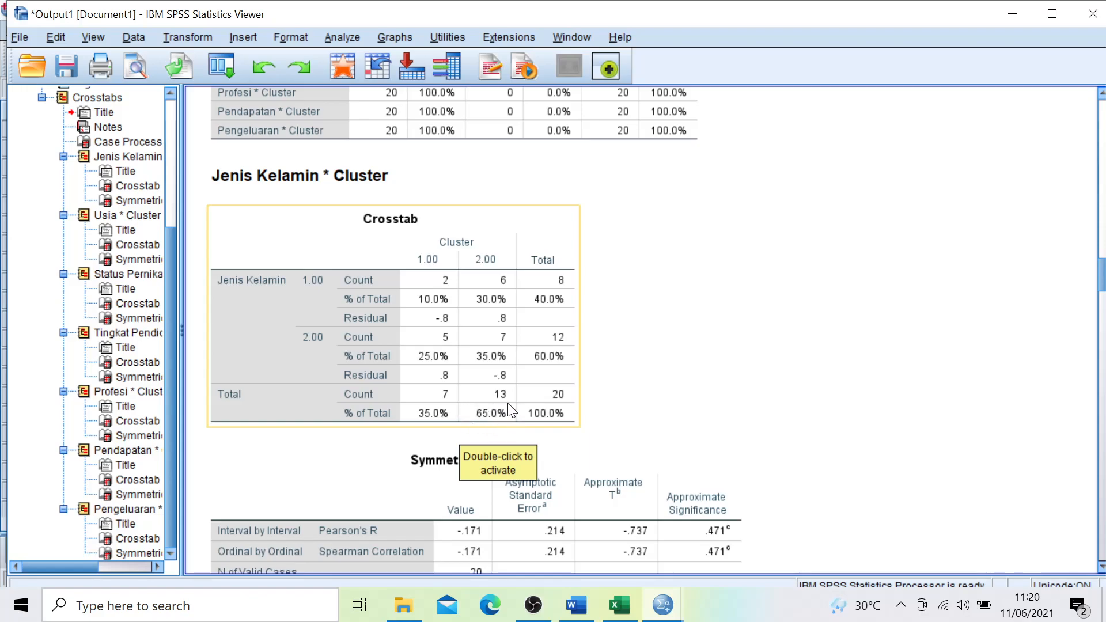
pyautogui.click(475, 440)
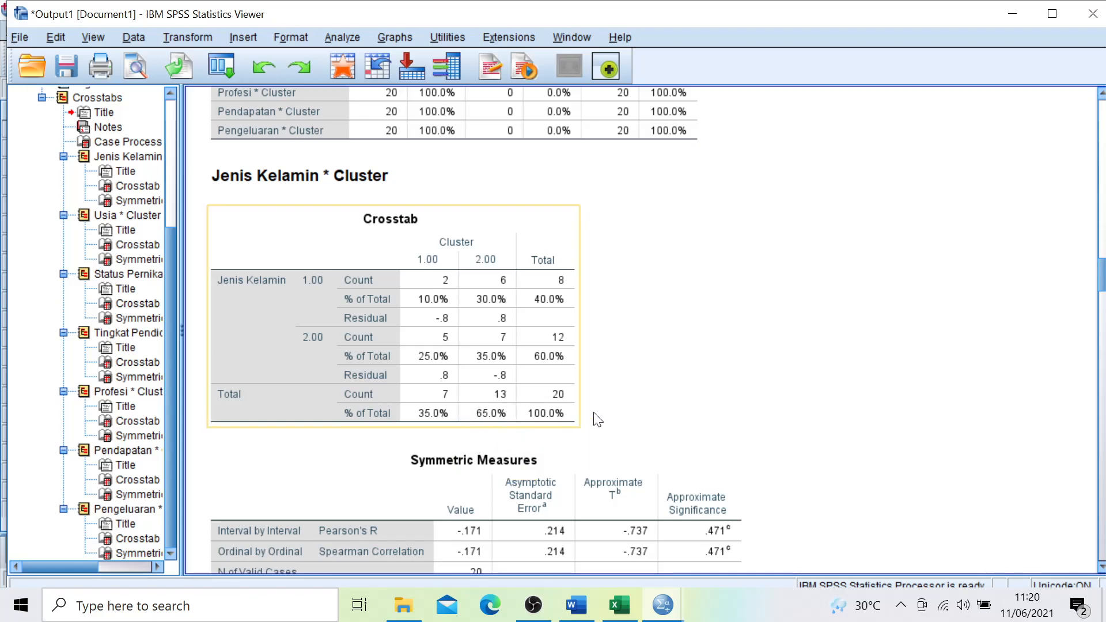
pyautogui.scroll(-3, 731, 328)
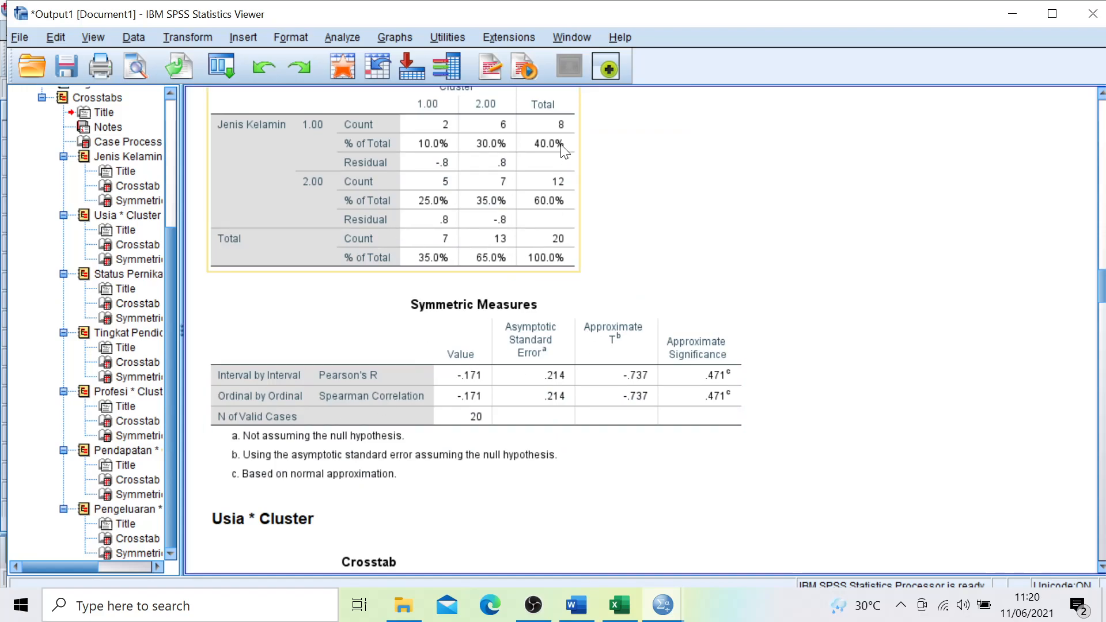
pyautogui.scroll(-3, 254, 382)
pyautogui.scroll(-12, 322, 271)
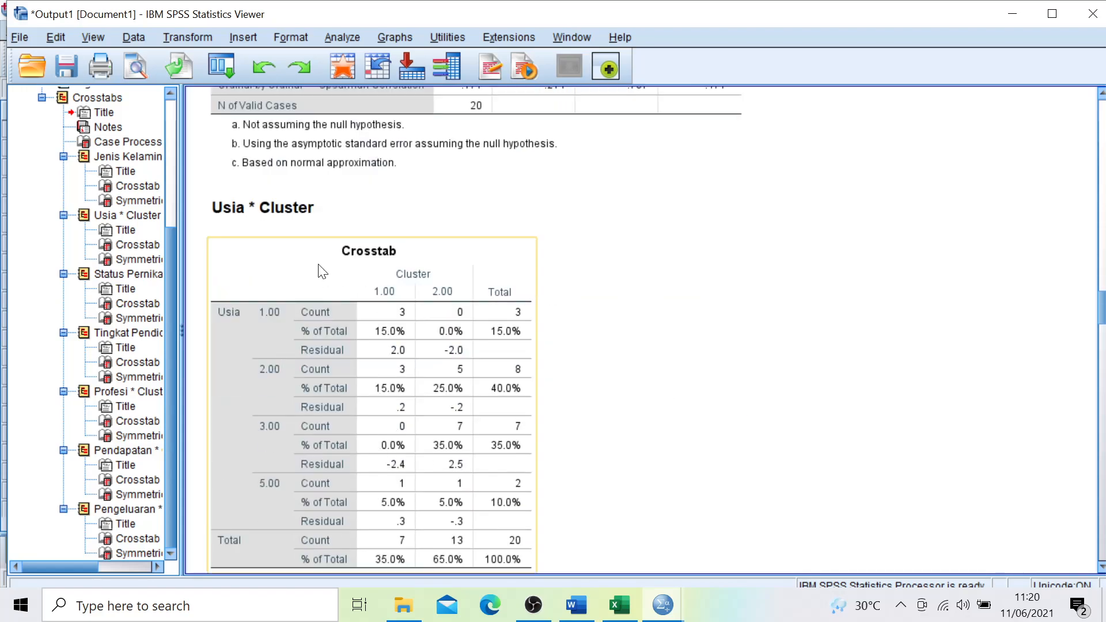
pyautogui.scroll(-6, 322, 262)
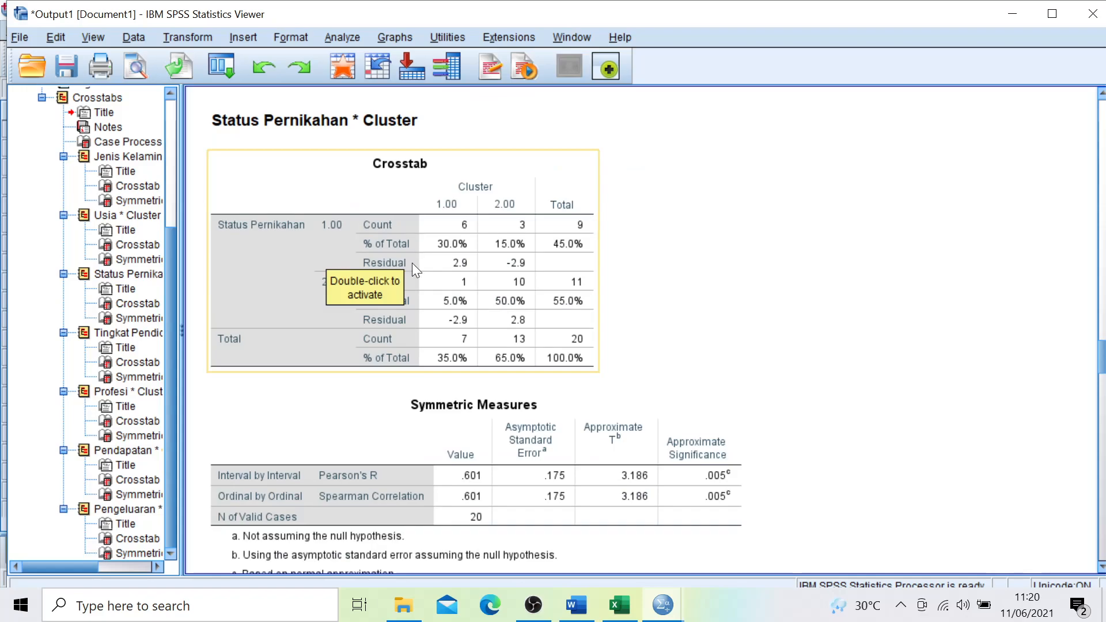
pyautogui.scroll(-5, 417, 237)
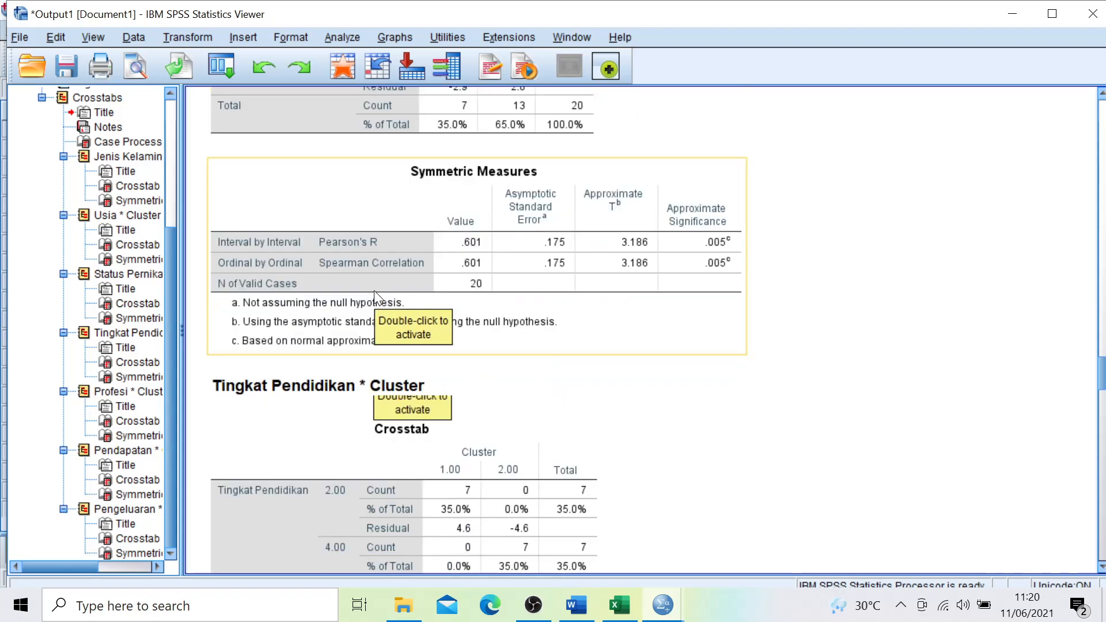
pyautogui.scroll(-4, 376, 281)
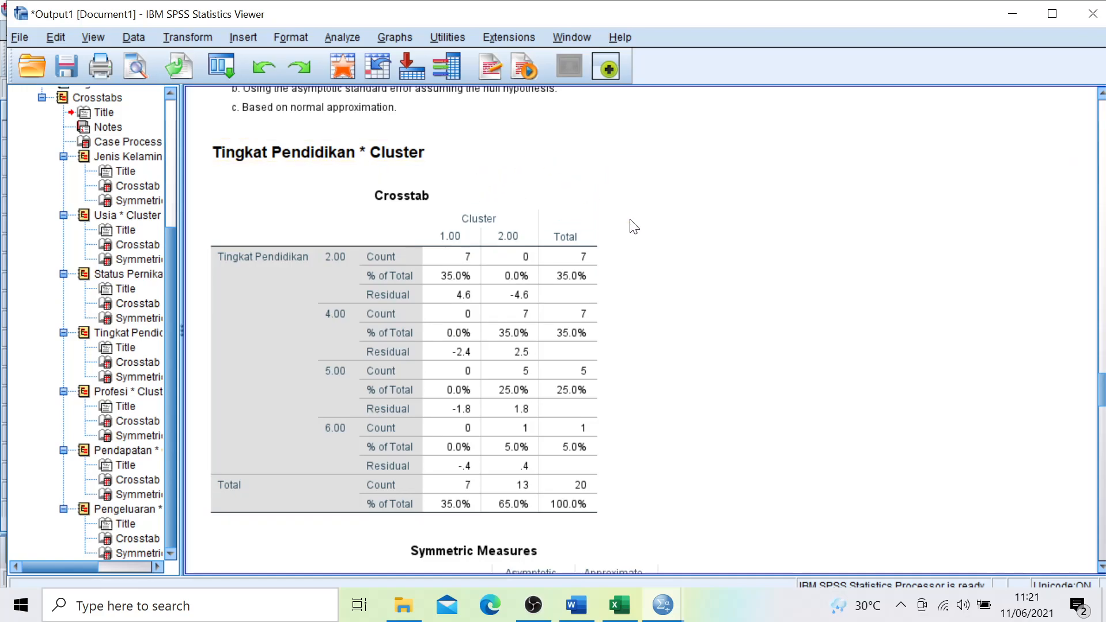
pyautogui.scroll(4, 518, 305)
pyautogui.scroll(1, 511, 306)
pyautogui.click(512, 305)
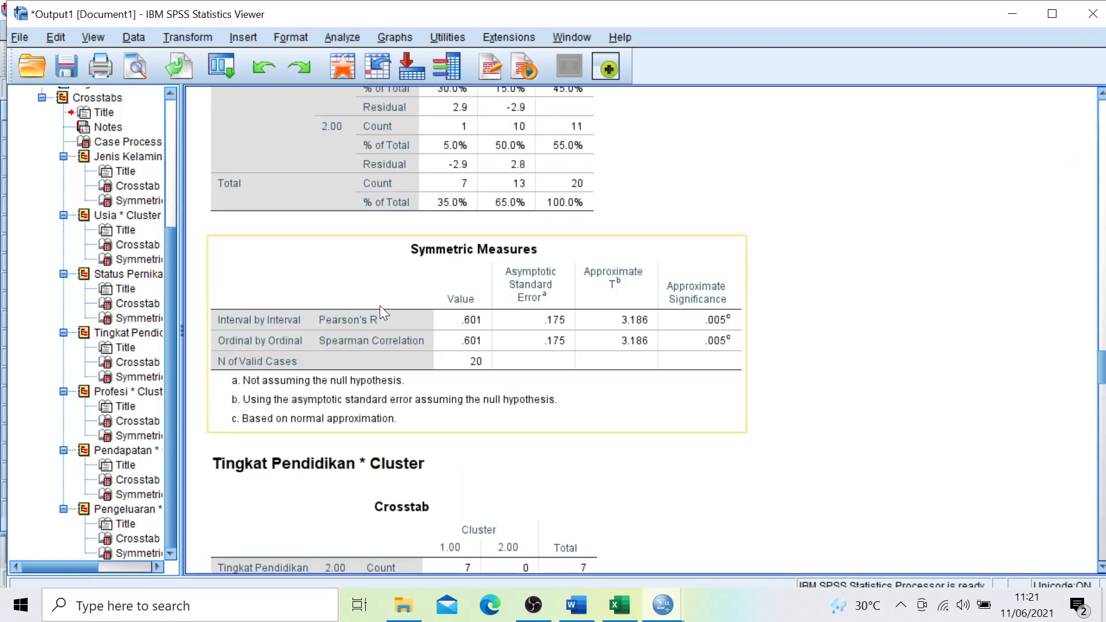
pyautogui.scroll(2, 382, 303)
pyautogui.click(347, 273)
pyautogui.scroll(1, 354, 232)
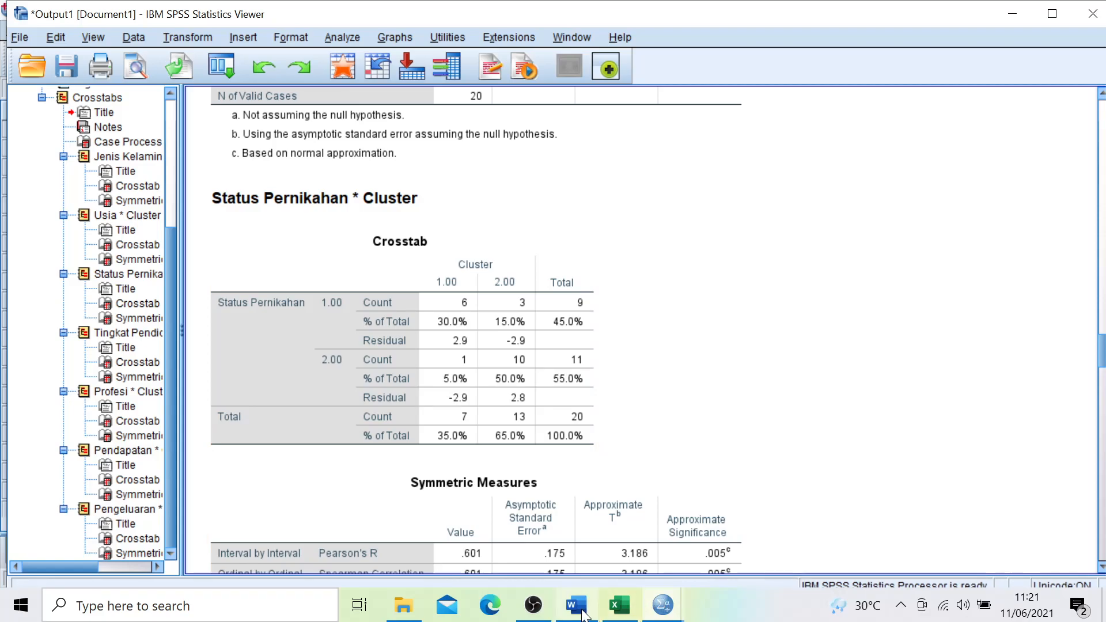
# Switch to the Hasil kuesioner workbook in Excel and review the respondent rows of both clusters on the Profilisasi sheet.
pyautogui.moveTo(584, 614)
pyautogui.click(619, 605)
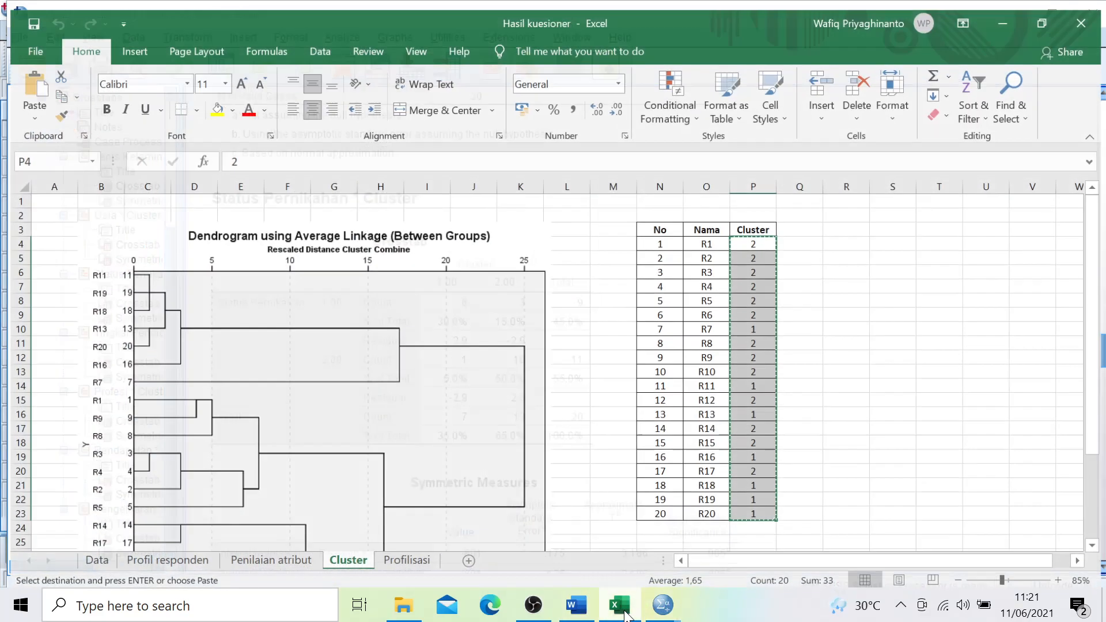
pyautogui.click(427, 561)
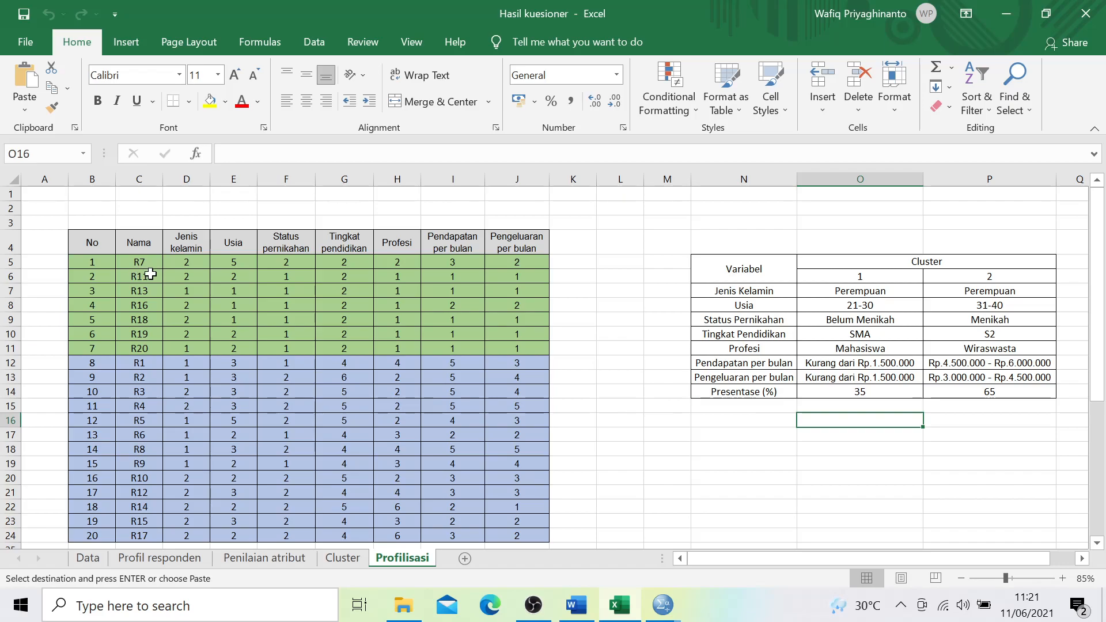
pyautogui.moveTo(78, 263); pyautogui.dragTo(545, 353)
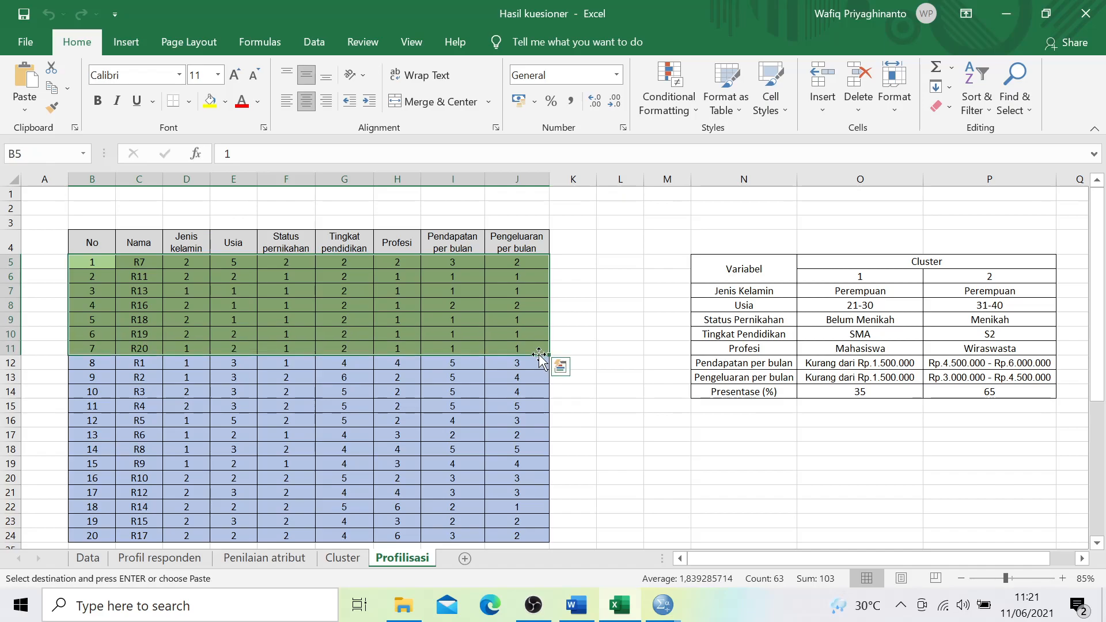
pyautogui.click(356, 374)
pyautogui.moveTo(94, 365); pyautogui.dragTo(542, 441)
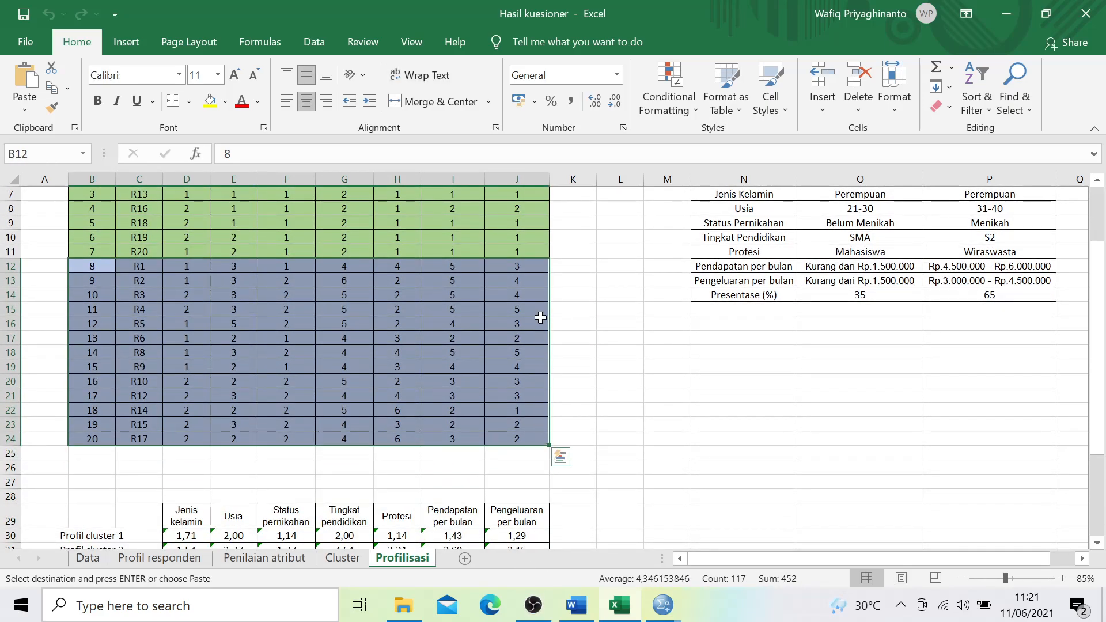
pyautogui.click(544, 324)
pyautogui.scroll(2, 543, 291)
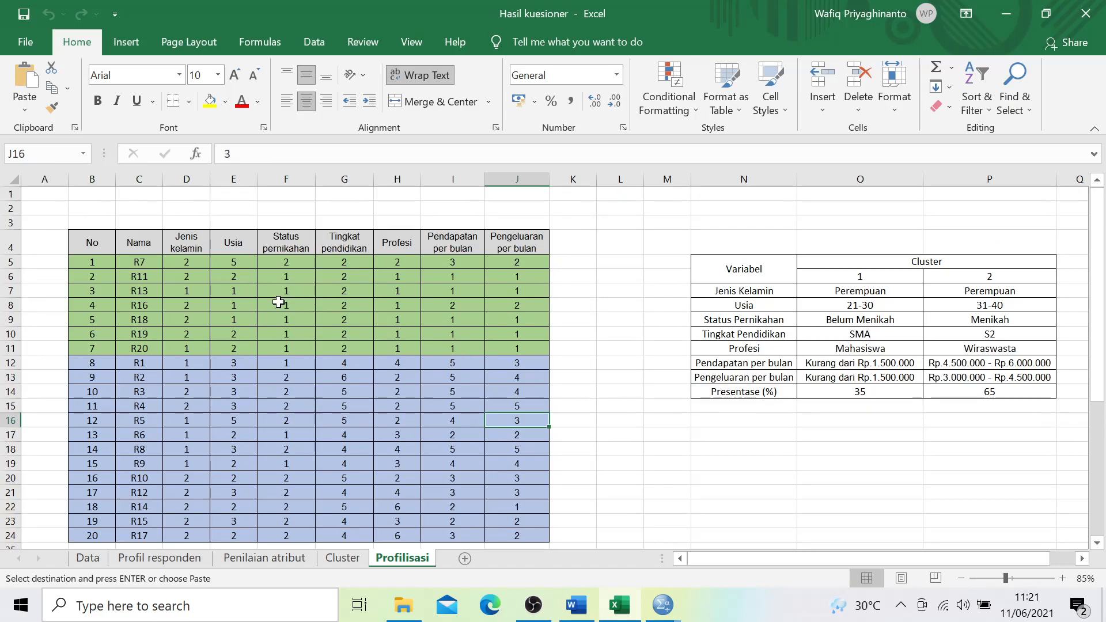
pyautogui.scroll(-1, 190, 231)
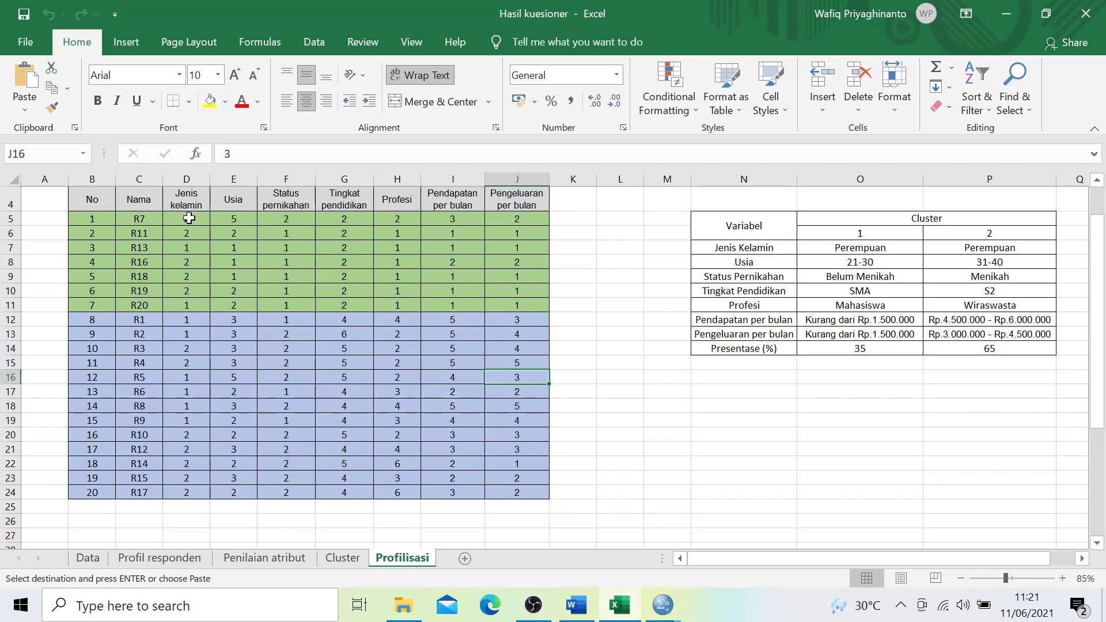
# Compare cluster 1's Jenis kelamin codes in D5:D11 with their average in D30 and the cluster 1 entry in the profile table.
pyautogui.click(855, 247)
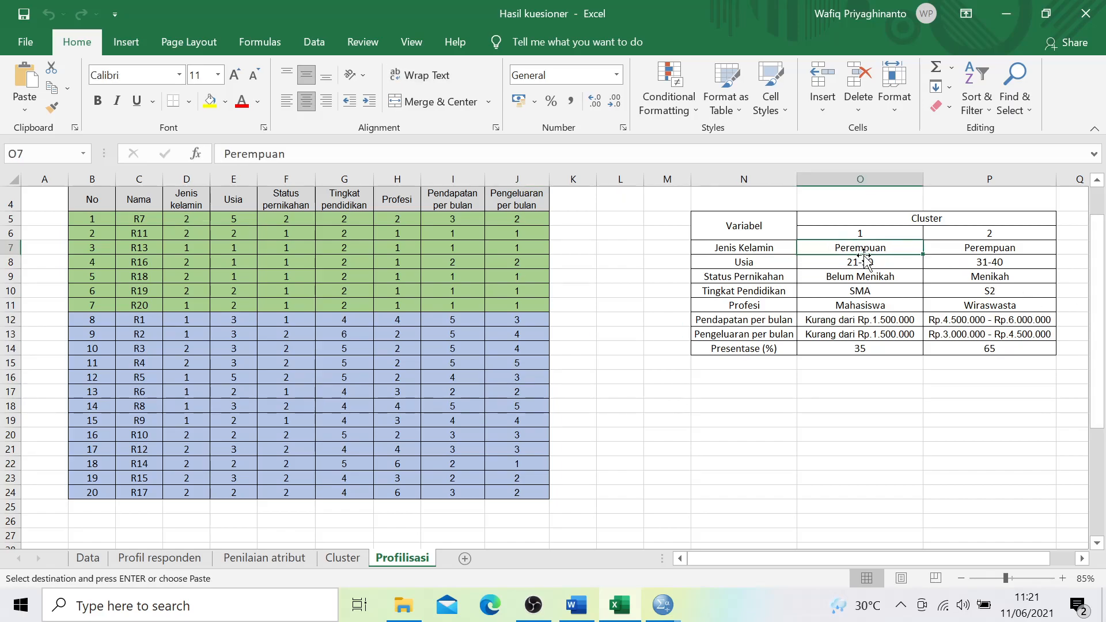
pyautogui.click(186, 228)
pyautogui.click(186, 222)
pyautogui.scroll(-5, 186, 222)
pyautogui.click(186, 362)
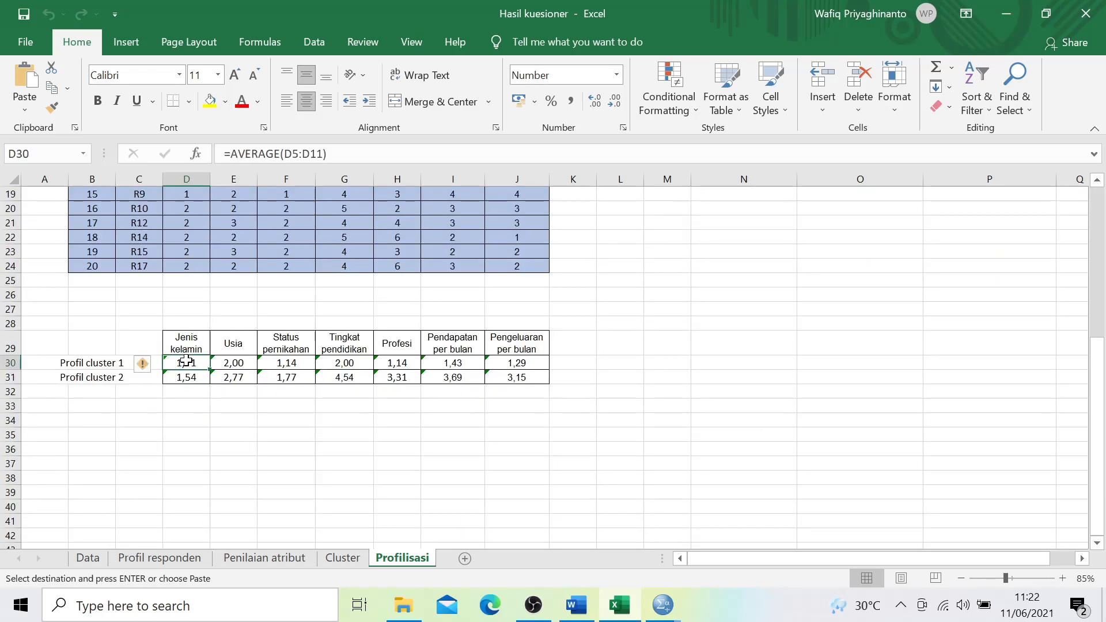
pyautogui.scroll(6, 183, 322)
pyautogui.moveTo(186, 263); pyautogui.dragTo(196, 346)
pyautogui.hotkey('ctrl', 'v')
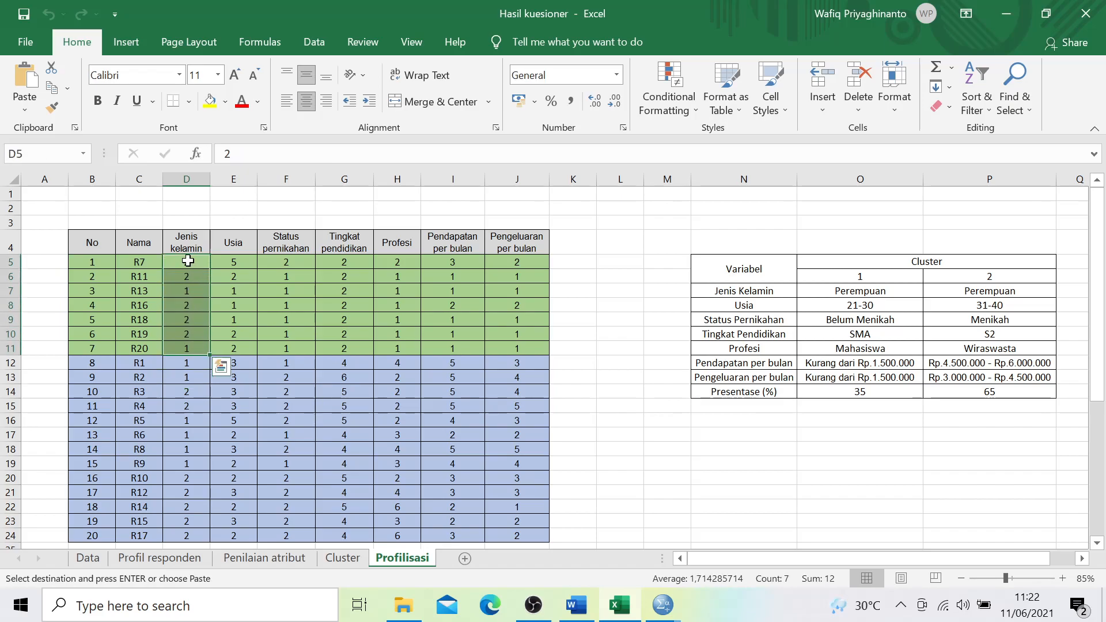
pyautogui.scroll(-4, 194, 262)
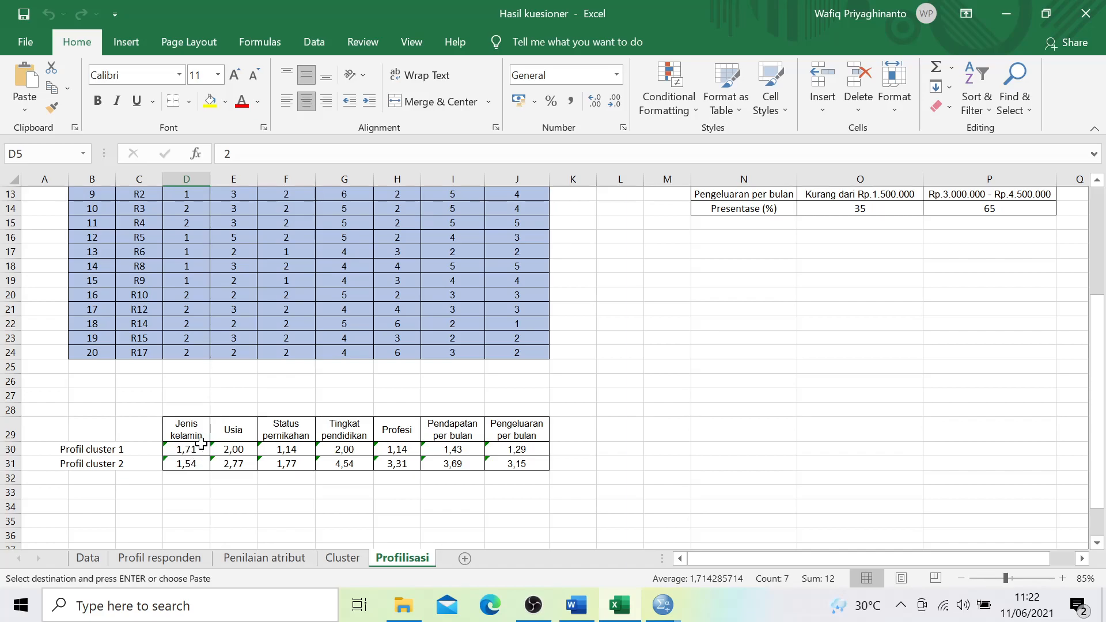
pyautogui.scroll(4, 234, 398)
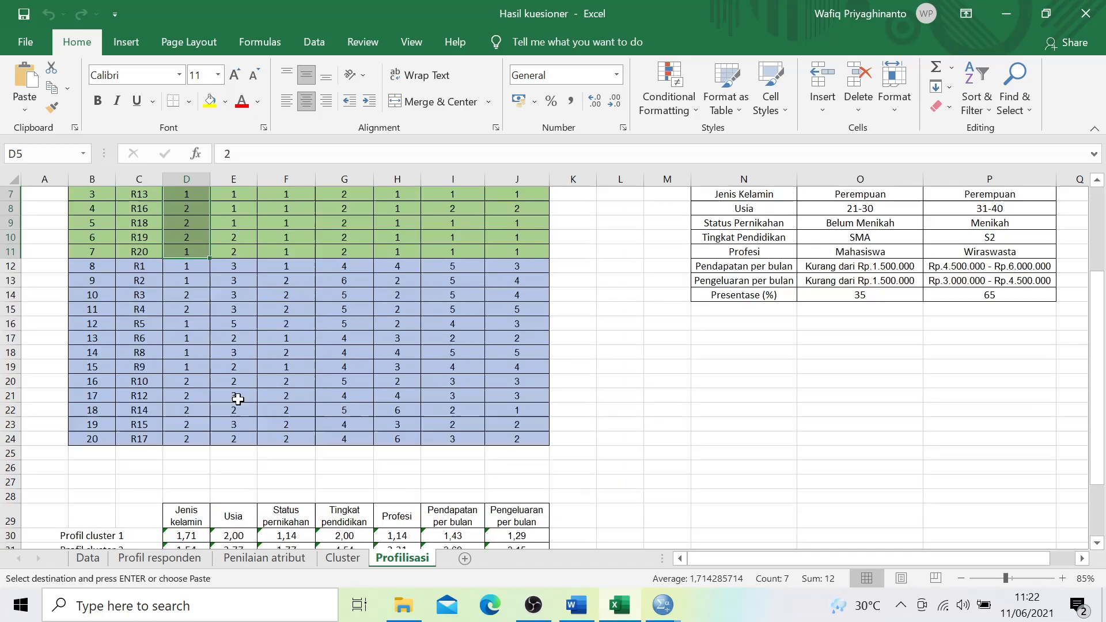
pyautogui.click(878, 286)
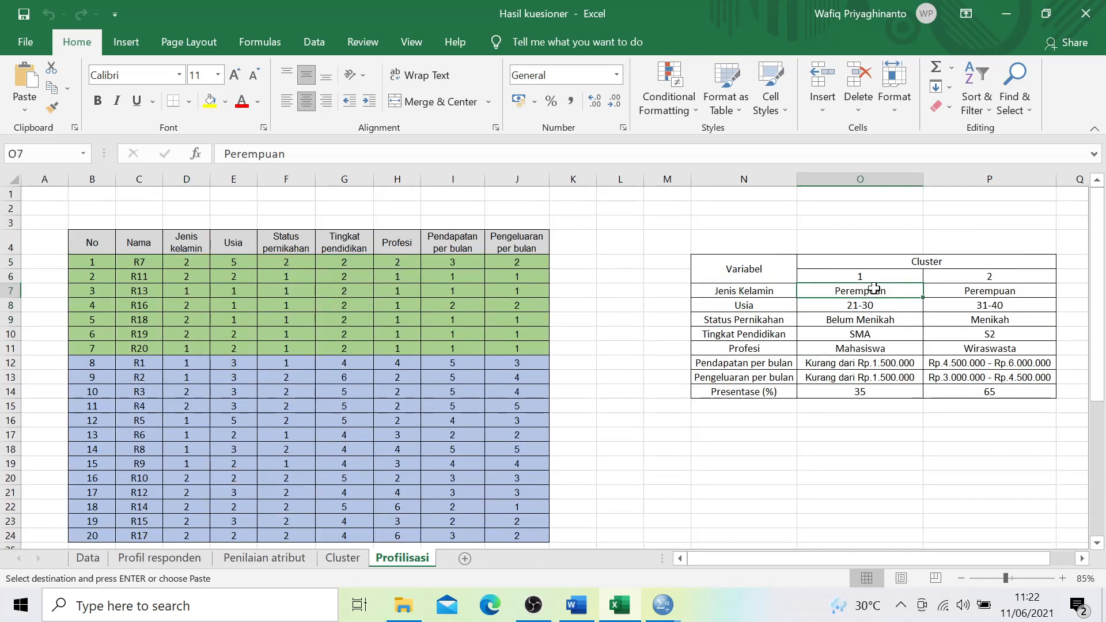
# Check cluster 2's Jenis kelamin codes from D12 down against the Profil cluster 2 average and the cluster 2 profile entry.
pyautogui.scroll(-2, 288, 344)
pyautogui.moveTo(188, 267); pyautogui.dragTo(205, 443)
pyautogui.click(198, 263)
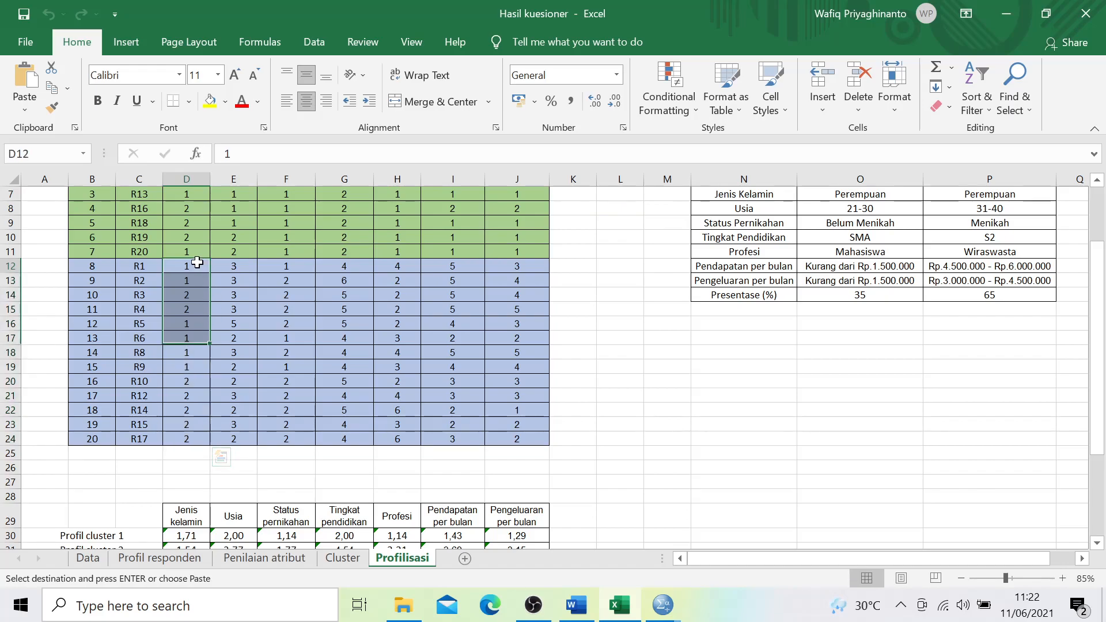
pyautogui.scroll(-4, 198, 288)
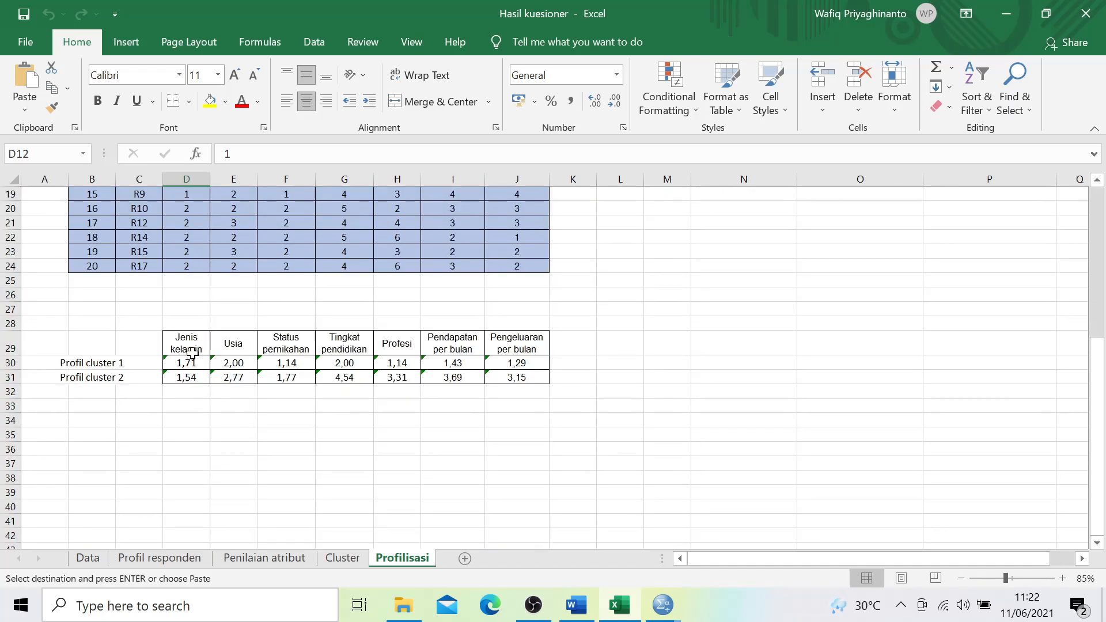
pyautogui.scroll(5, 863, 369)
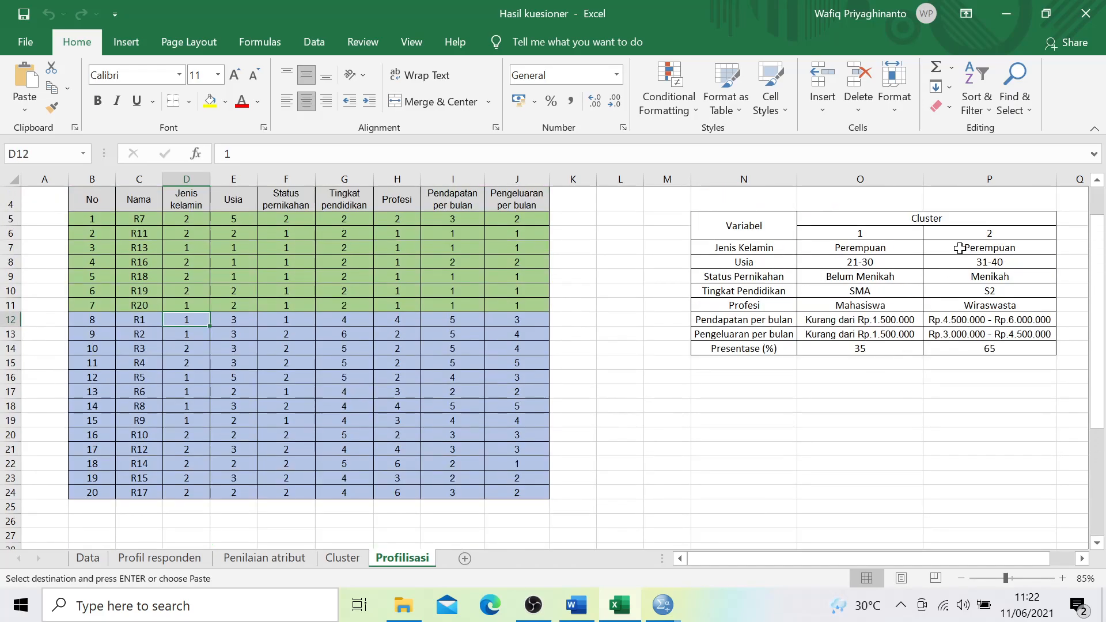